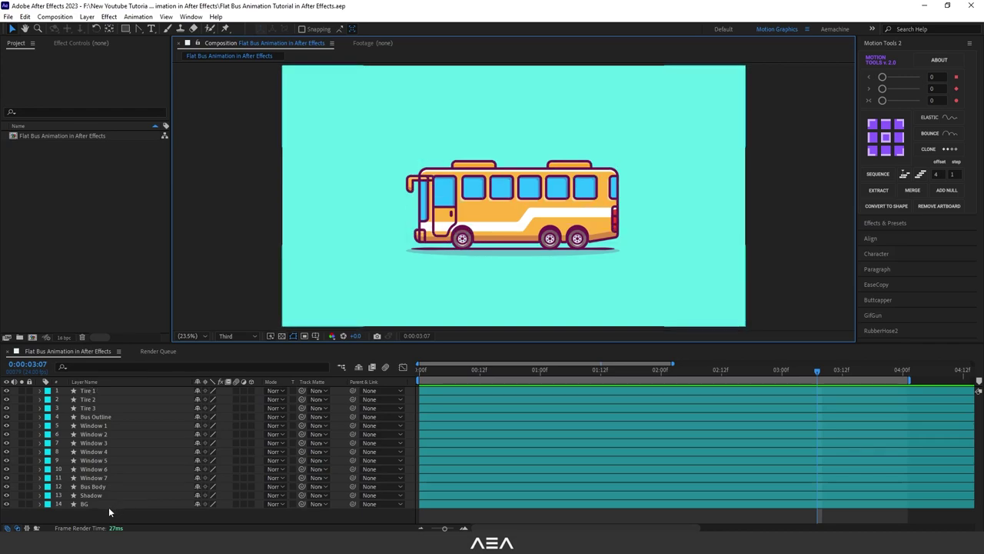
Step: Review the project files folder and browse the illustrator's asset page on Freepik
key("alt+Tab")
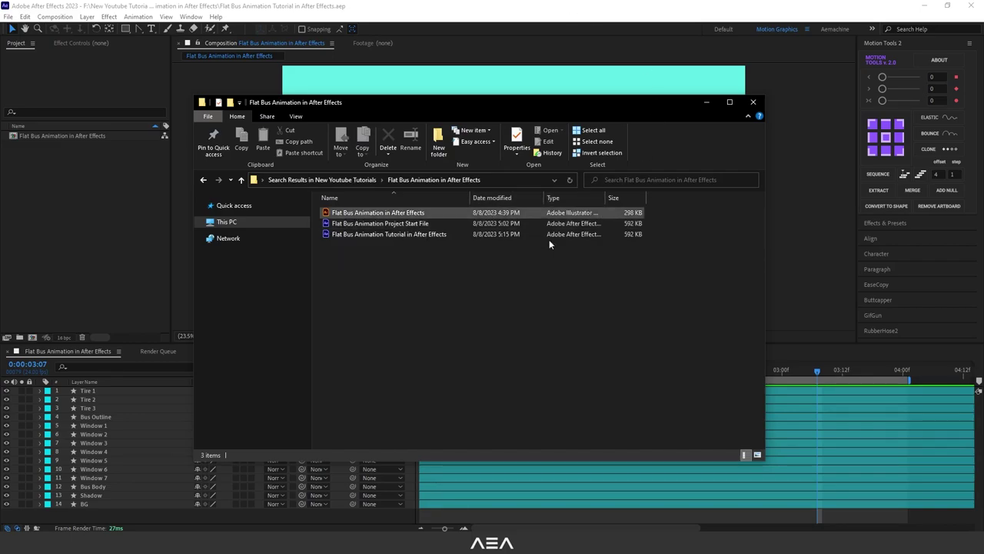
left_click(590, 5)
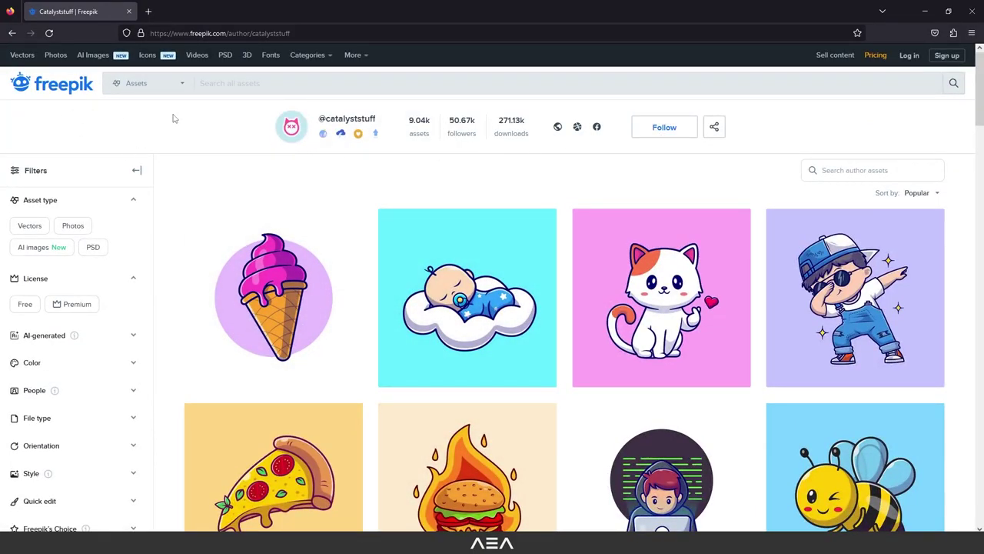
scroll(953, 282, "down", 15)
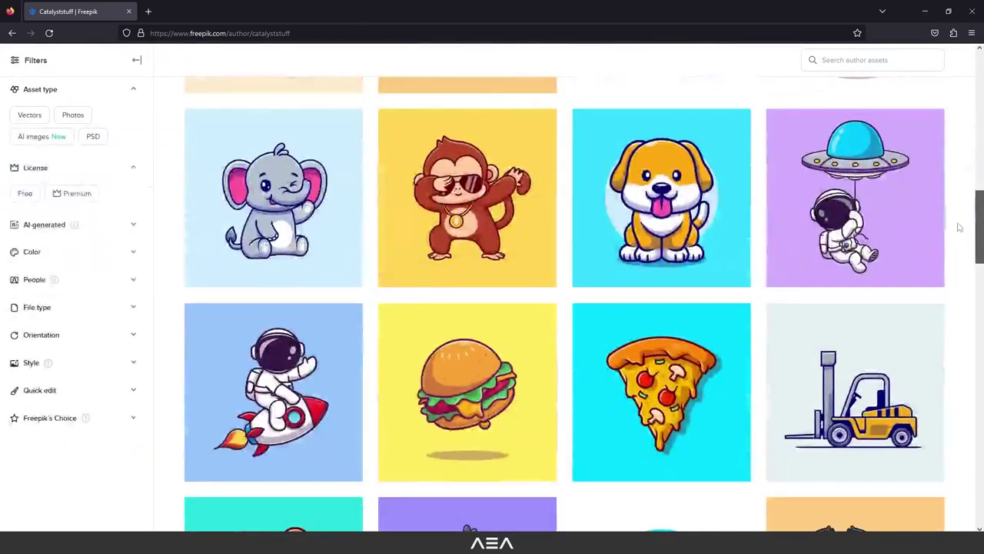
scroll(954, 283, "down", 10)
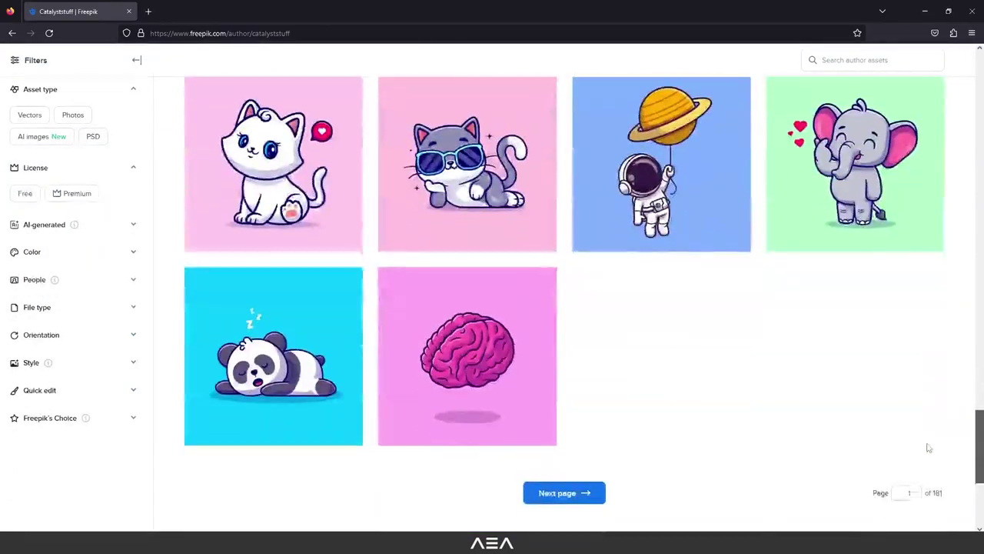
scroll(961, 252, "up", 12)
scroll(962, 252, "up", 10)
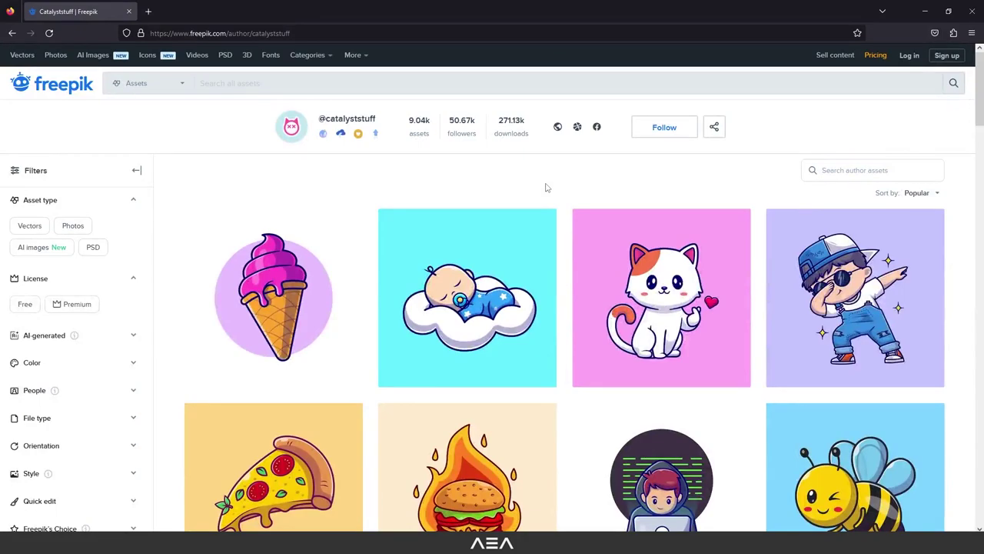
left_click(925, 11)
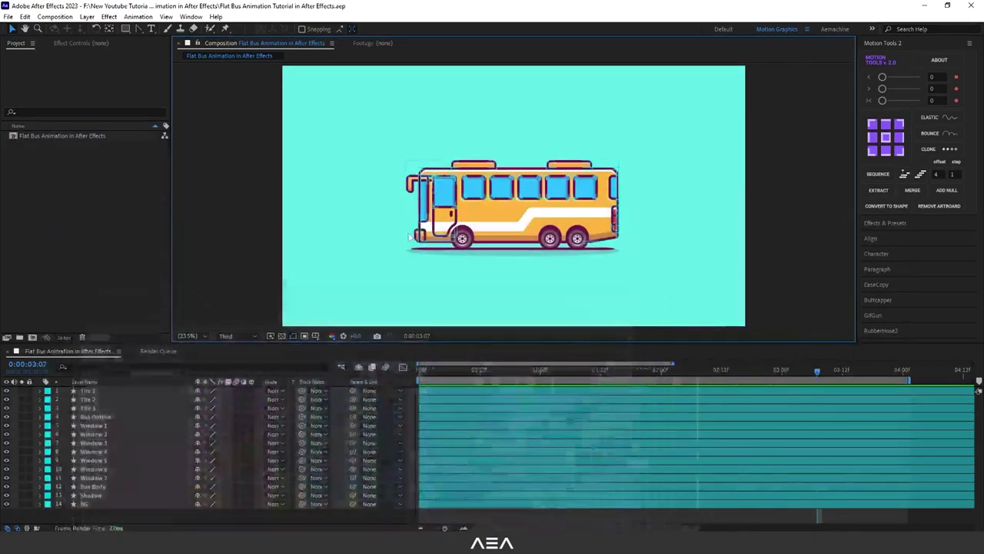
Step: Examine the Illustrator artwork and the After Effects start file in the Flat Bus Animation folder, returning to After Effects
left_click(115, 542)
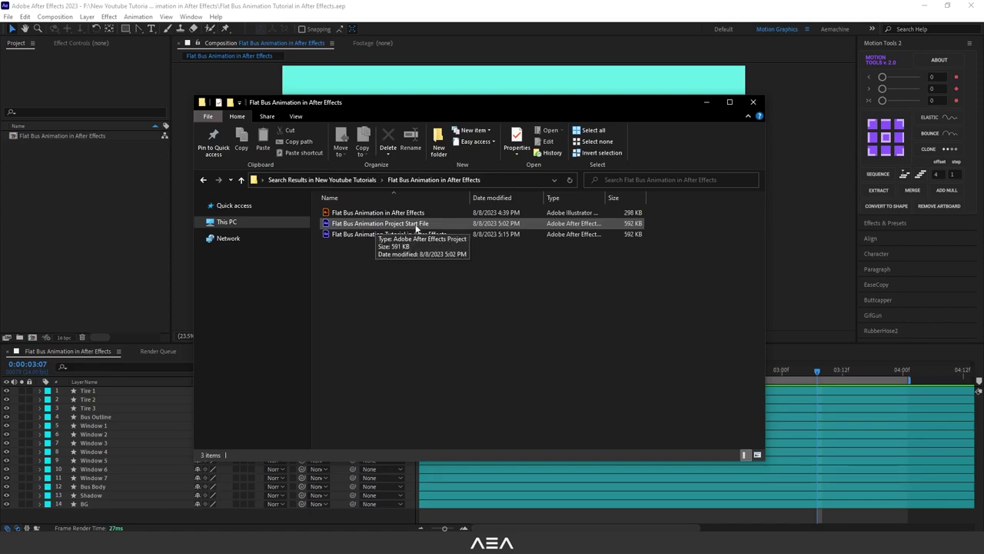
key("alt+Tab")
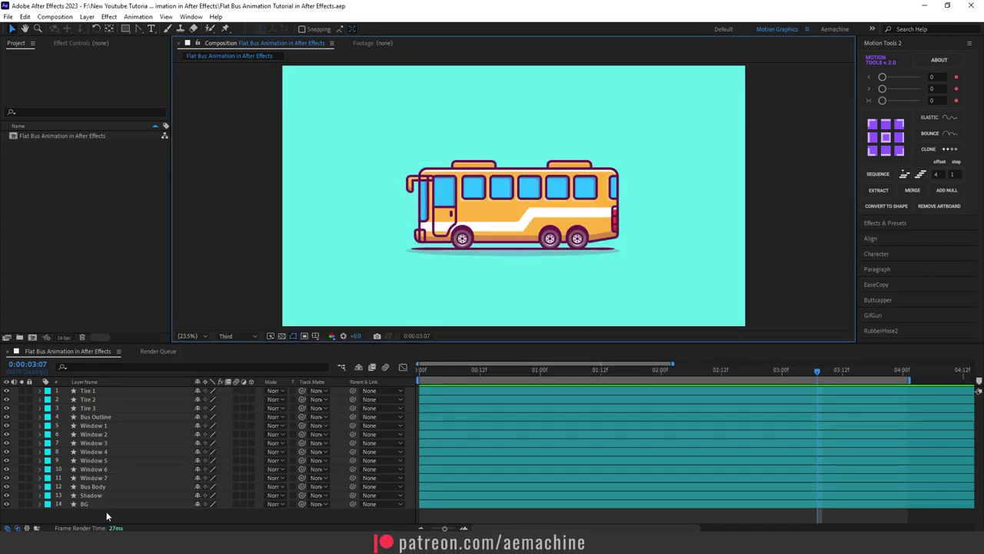
key("alt+Tab")
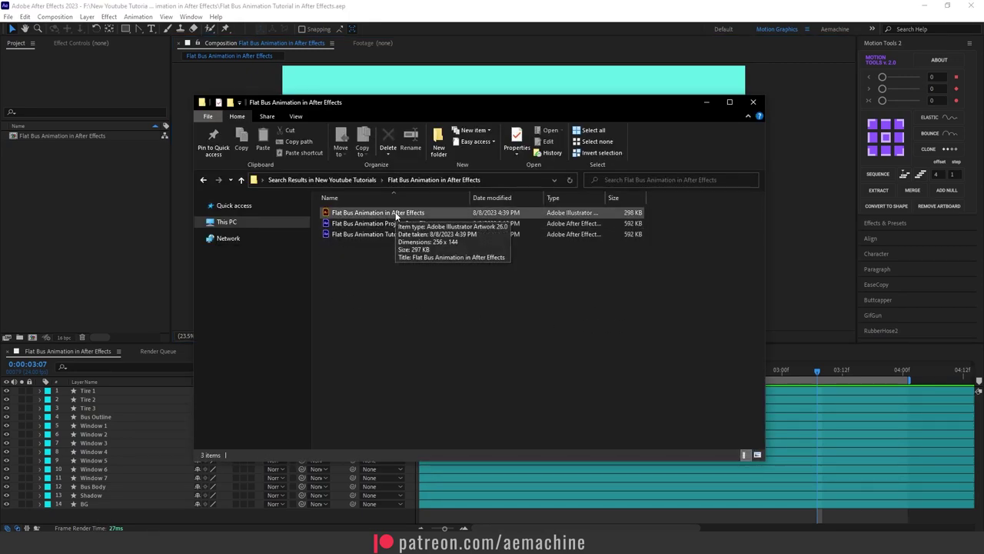
key("alt+Tab")
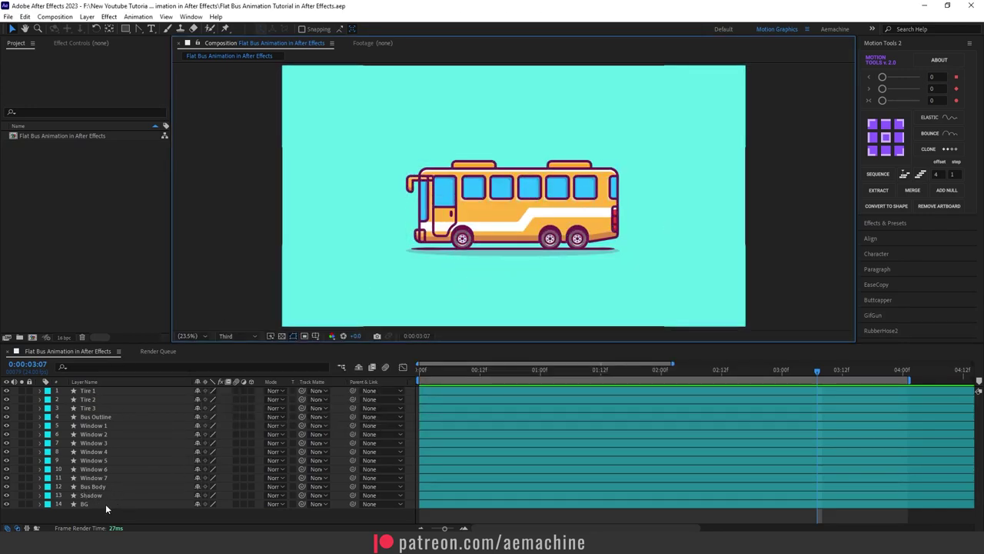
Step: Toggle the visibility of the background, Shadow, Bus Body and Window 1 to Window 7 layers to examine what each contains
left_click(7, 504)
left_click(6, 504)
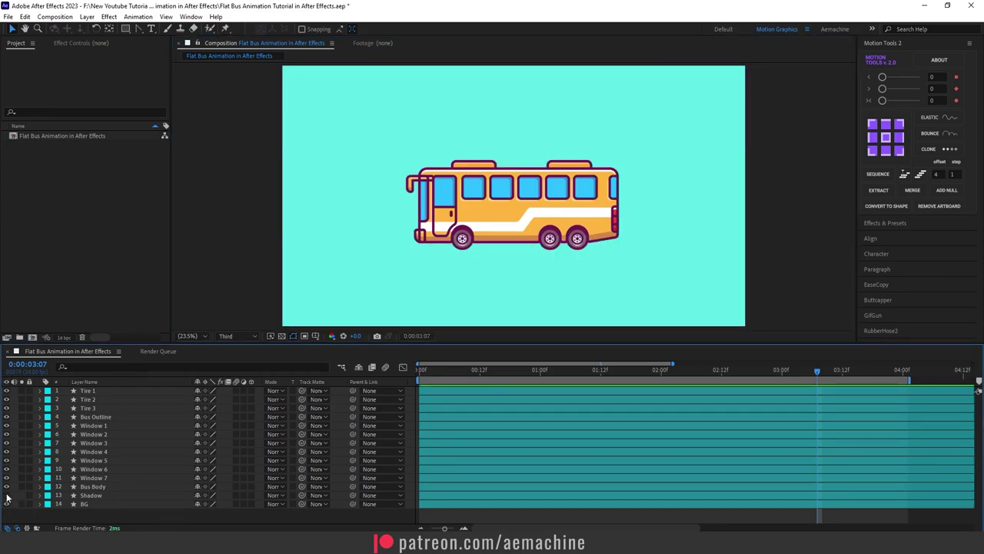
left_click(6, 488)
left_click(7, 487)
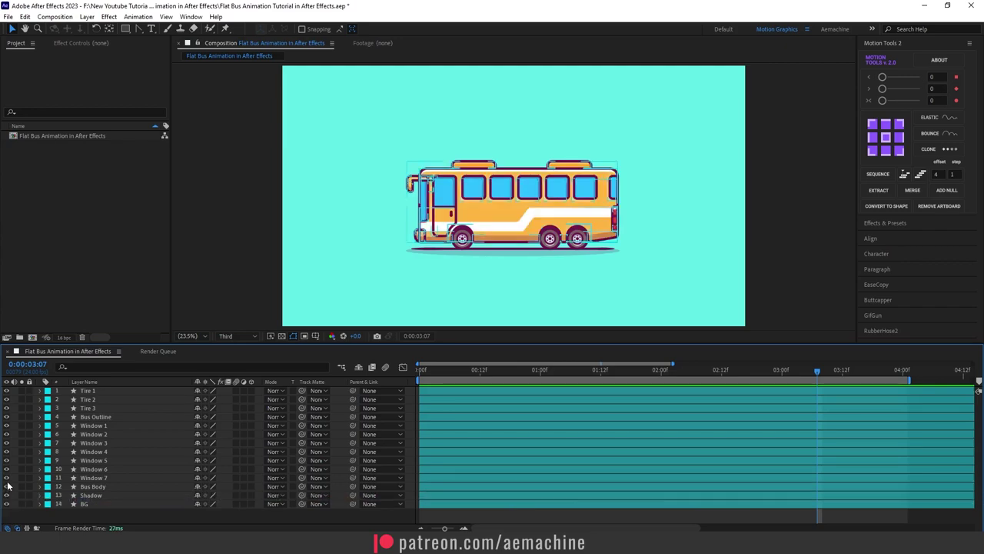
left_click(92, 477)
left_click(100, 426, "shift")
left_click(6, 427)
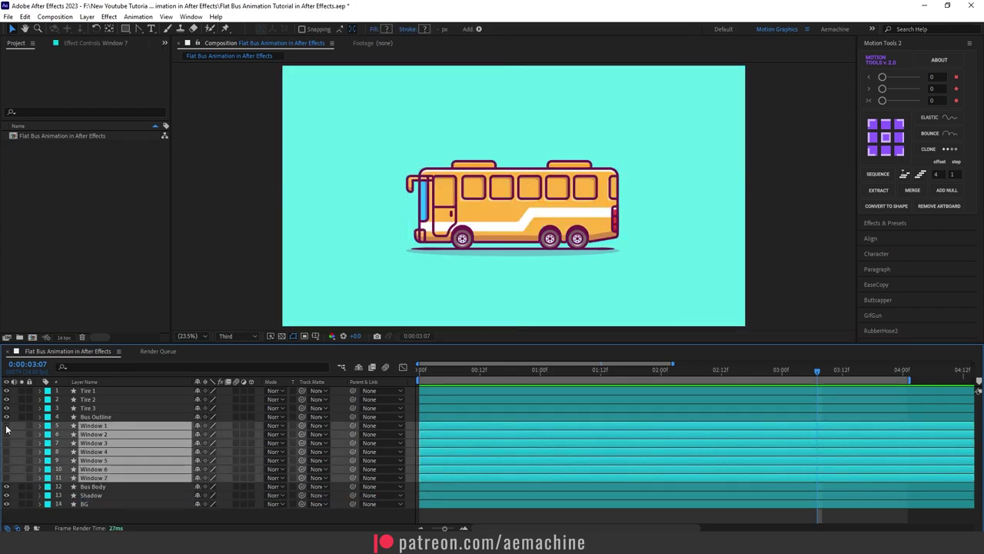
left_click(6, 426)
Step: Toggle the Bus Outline layer's visibility and highlight the three tire layers to examine which parts of the bus they hold
left_click(8, 416)
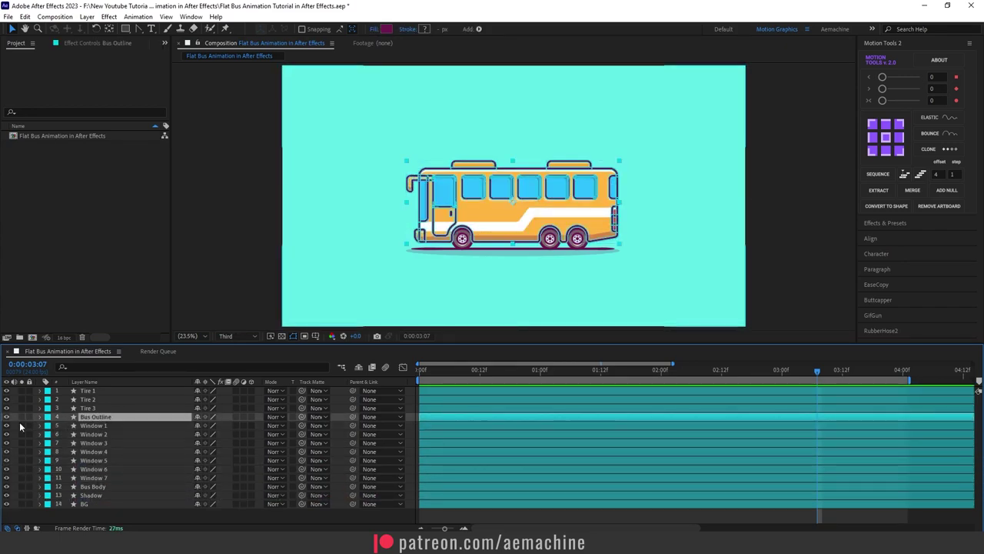
left_click(7, 417)
left_click(7, 417)
left_click(100, 407)
left_click(108, 391, "shift")
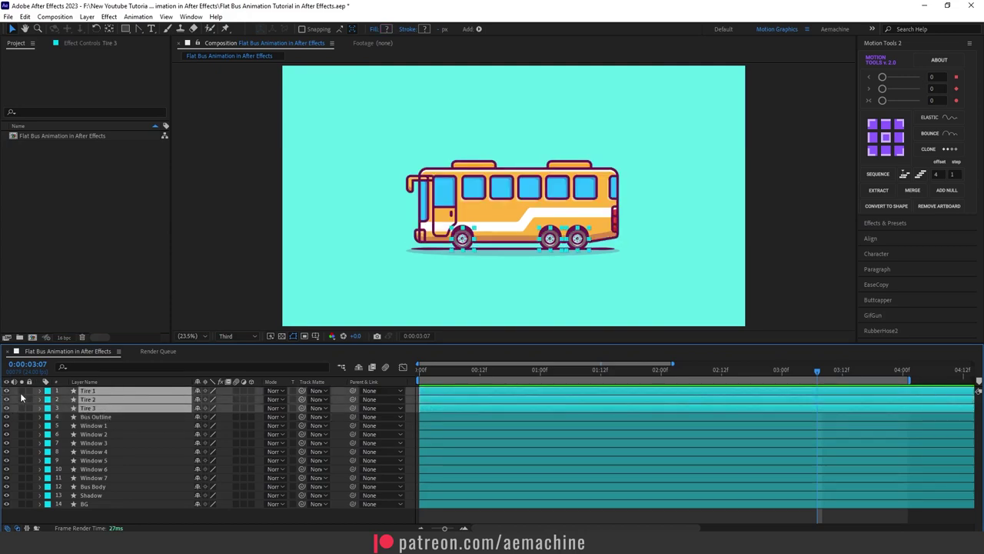
left_click(77, 409)
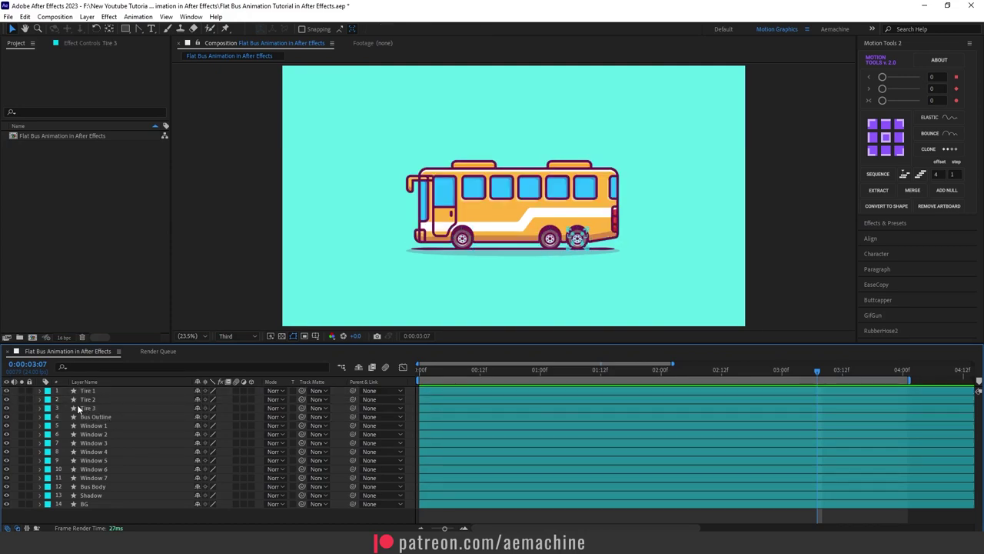
left_click(104, 509)
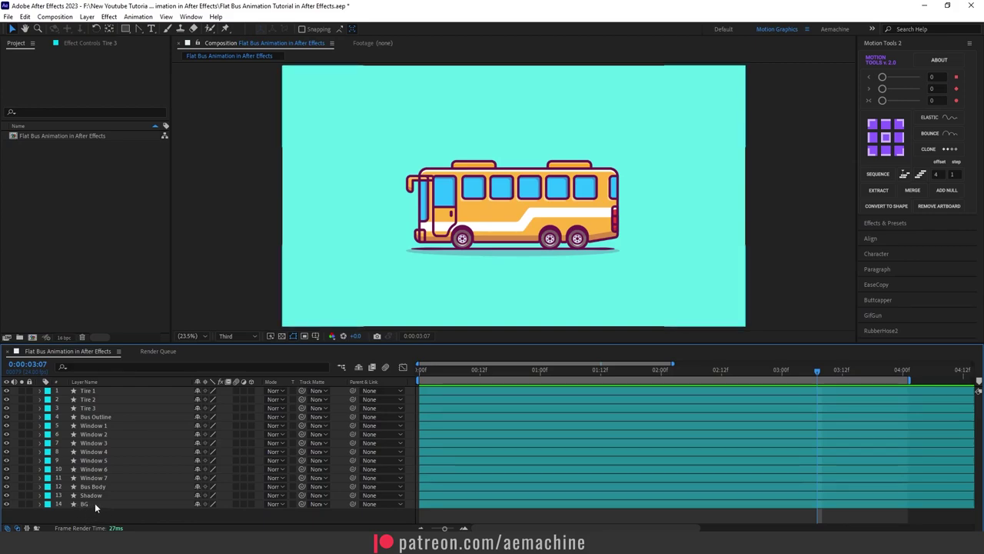
Step: Lock the BG and Shadow layers
left_click(85, 504)
left_click(29, 504)
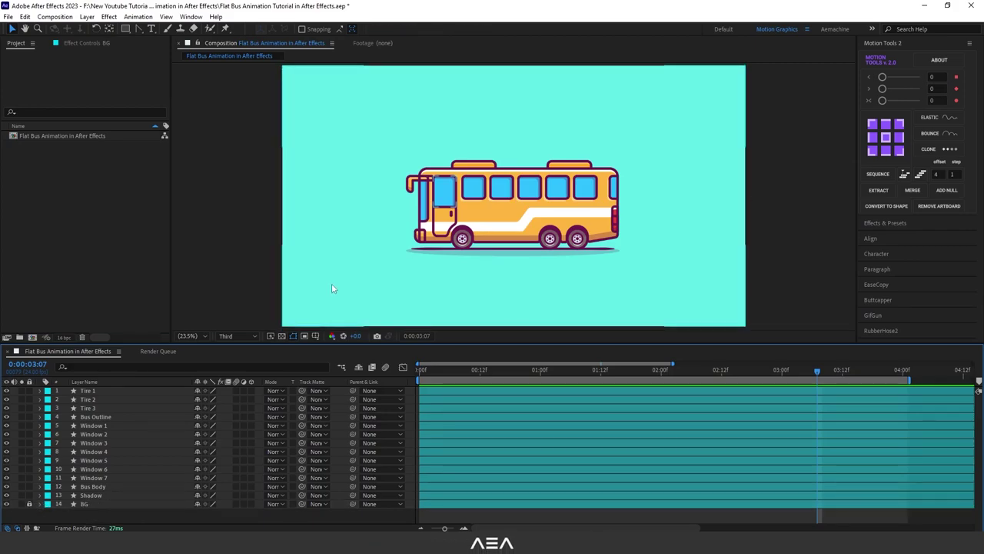
left_click(84, 495)
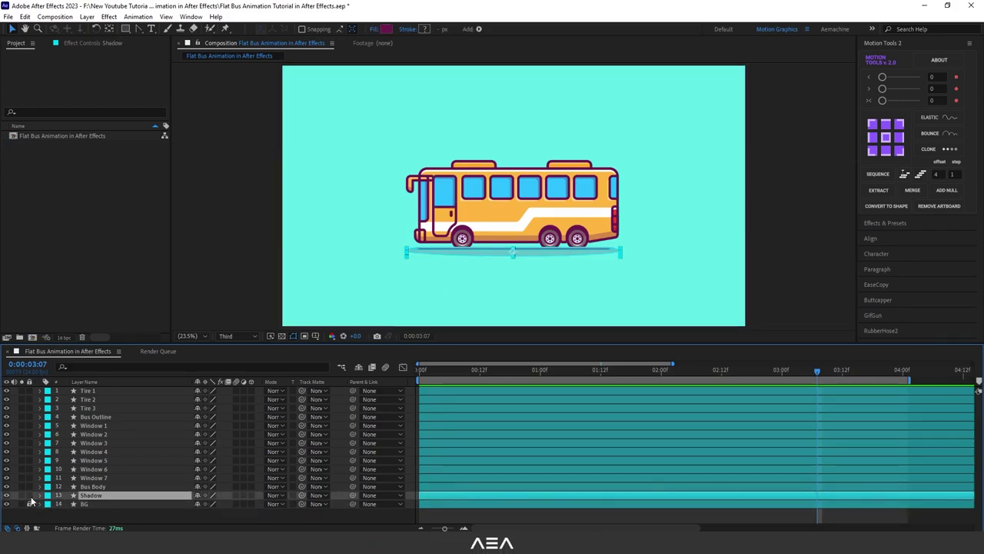
left_click(29, 495)
Step: Move the Bus Body layer's anchor point to the bottom centre of the bus with the Pan Behind tool
left_click(89, 486)
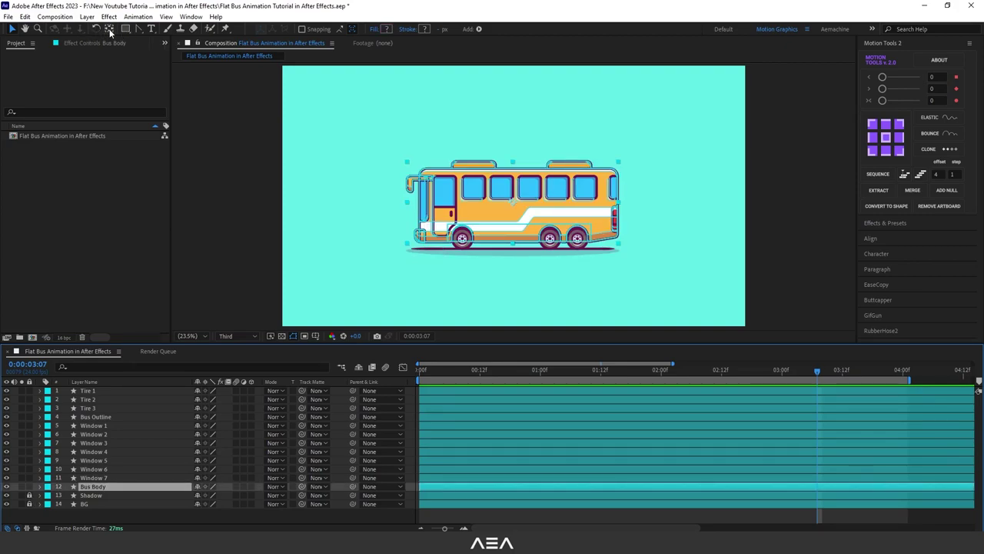
left_click(110, 29)
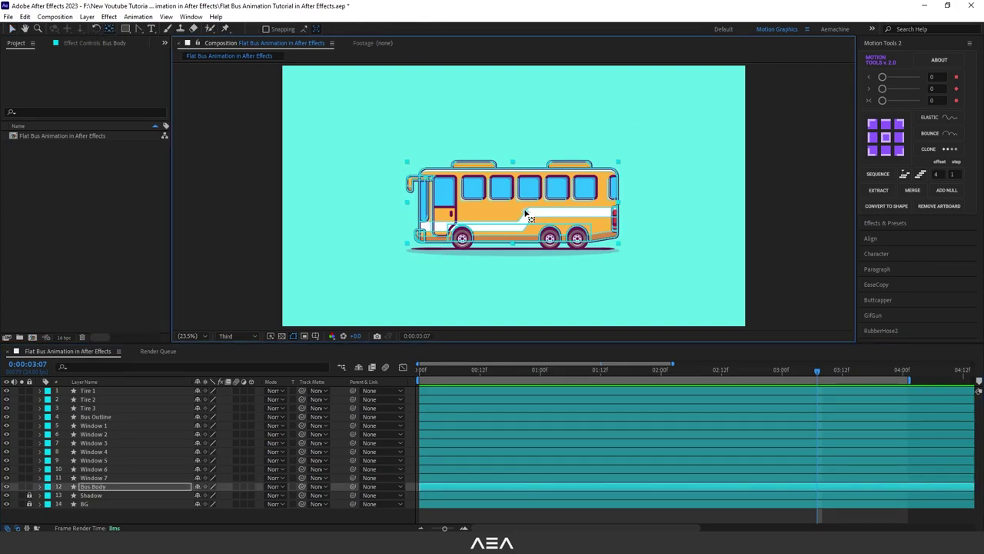
left_click_drag(517, 231, 514, 245)
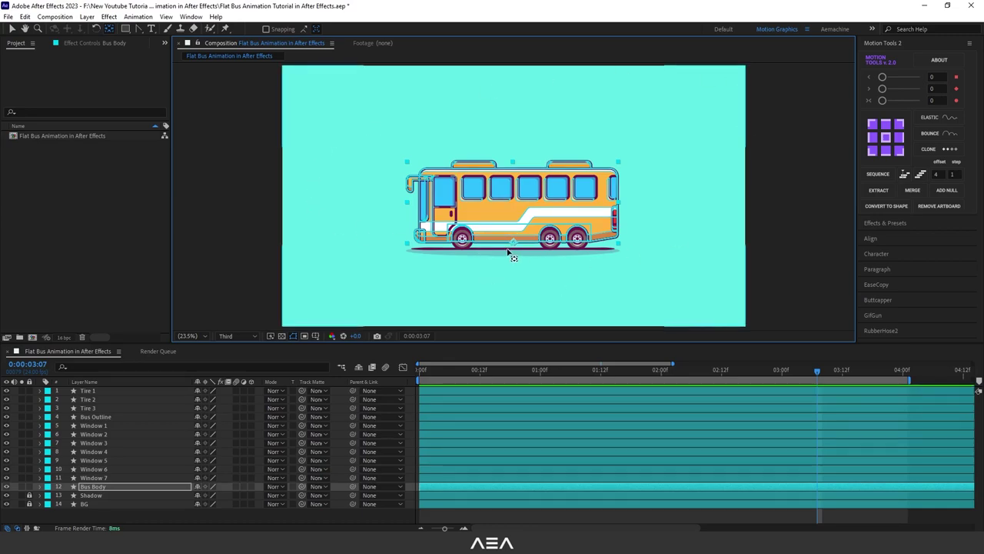
key("v")
left_click_drag(518, 233, 525, 200)
key("ctrl+z")
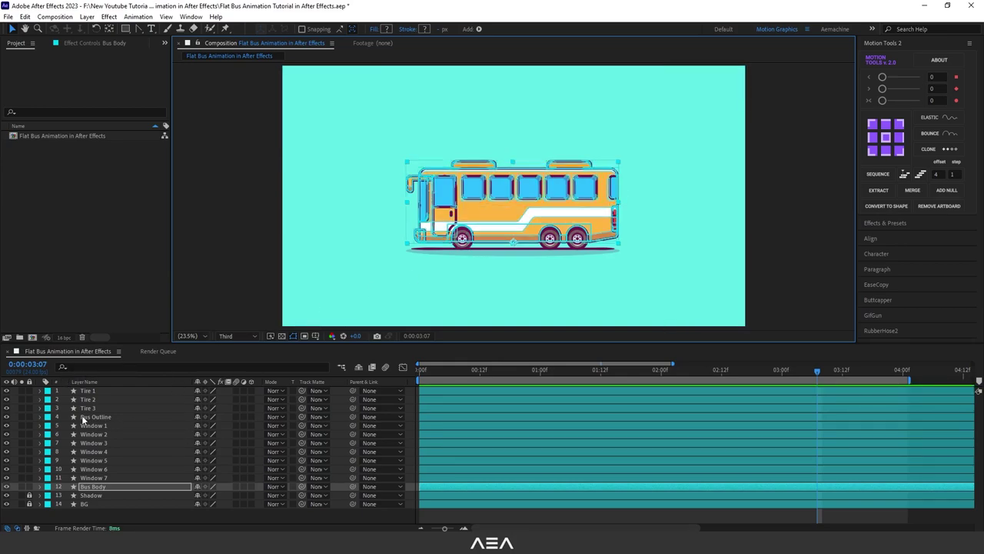
Step: Check that the Parent & Link column is enabled and parent the Bus Outline layer to Bus Body
left_click(85, 417)
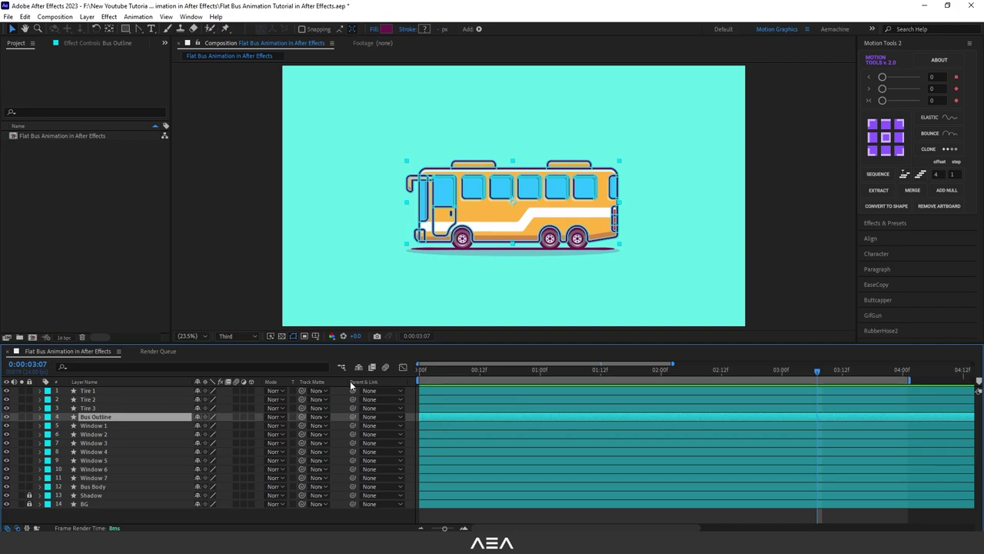
left_click_drag(366, 378, 365, 383)
right_click(371, 383)
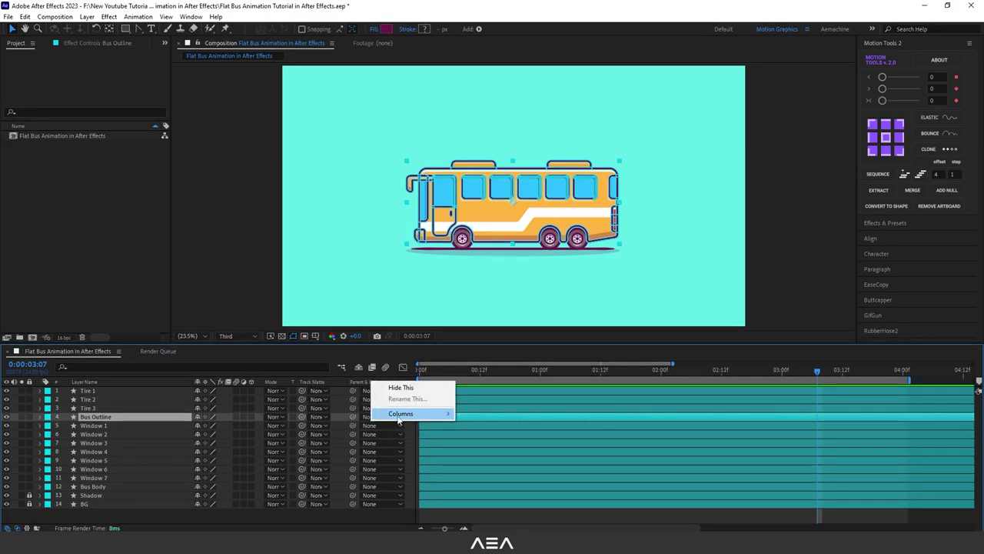
mouse_move(431, 412)
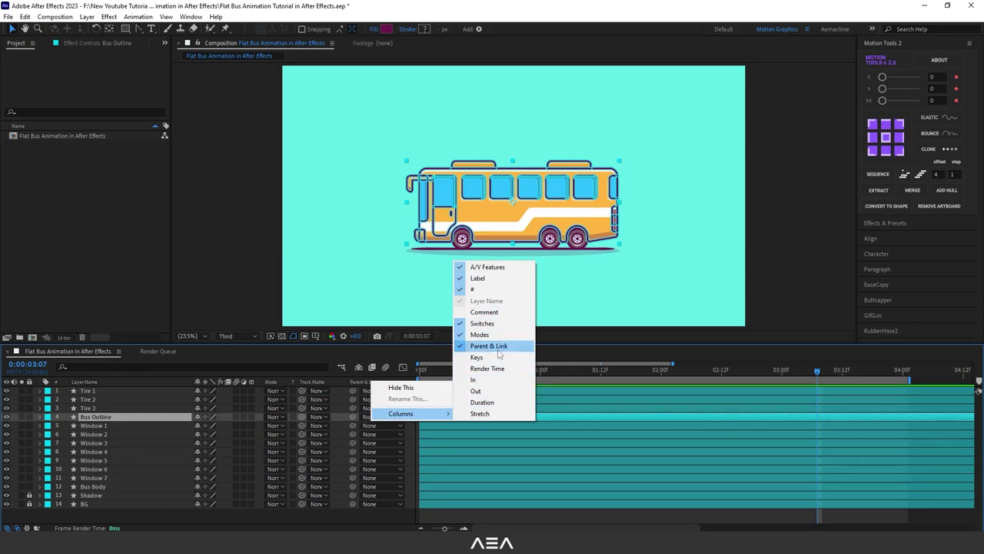
left_click(352, 419)
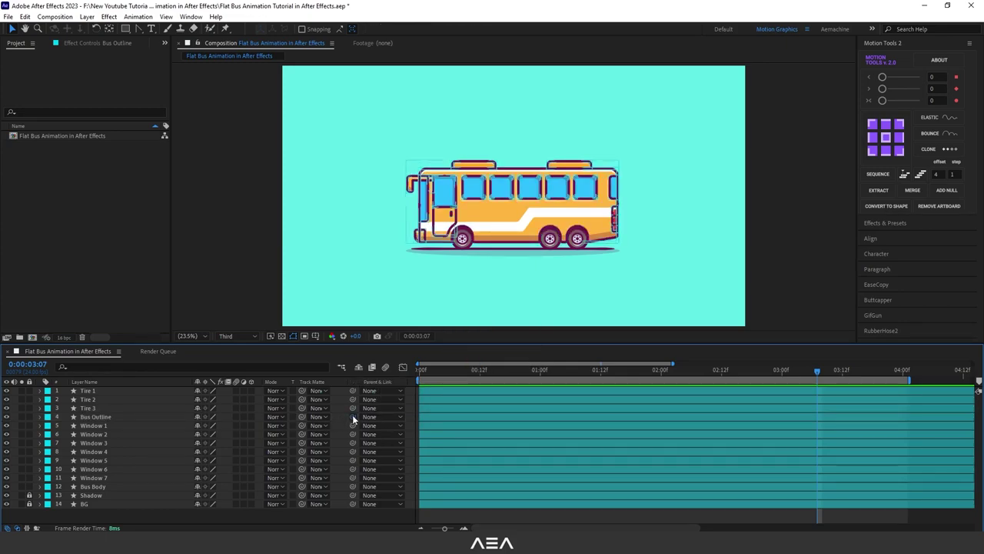
left_click_drag(353, 418, 99, 488)
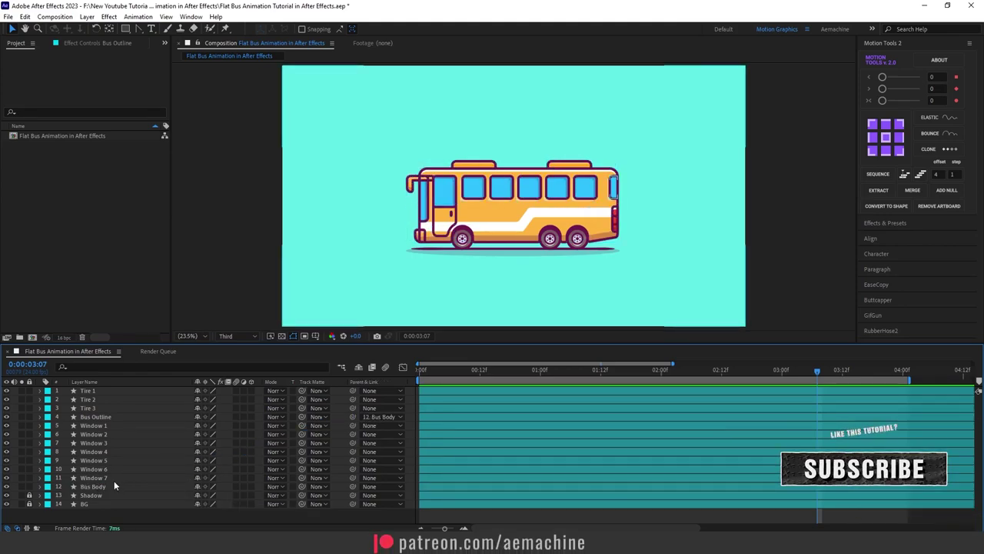
Step: Parent the layers Window 1 to Window 7 to Bus Body, leaving the tire layers unparented
left_click(105, 477)
left_click(104, 424, "shift")
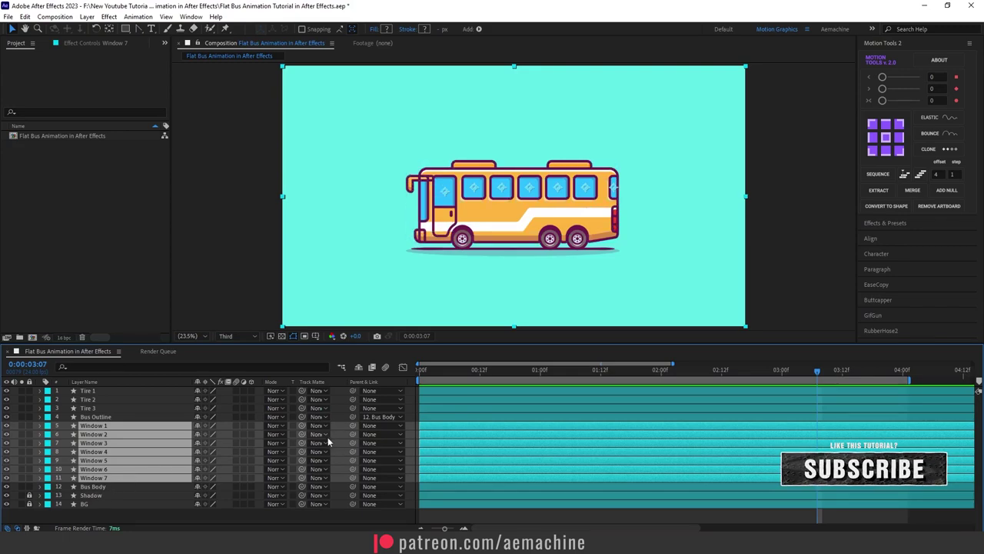
left_click_drag(353, 425, 97, 492)
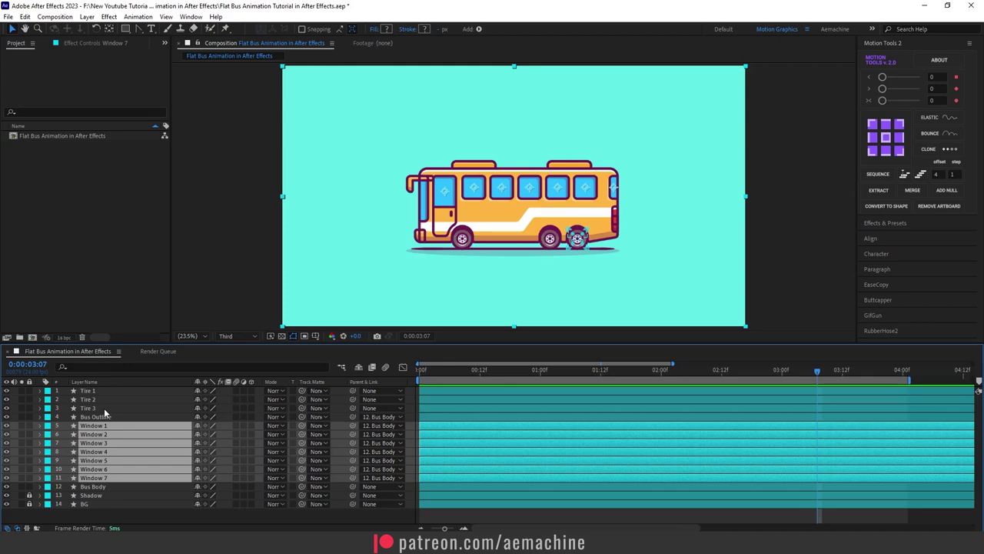
left_click(103, 407)
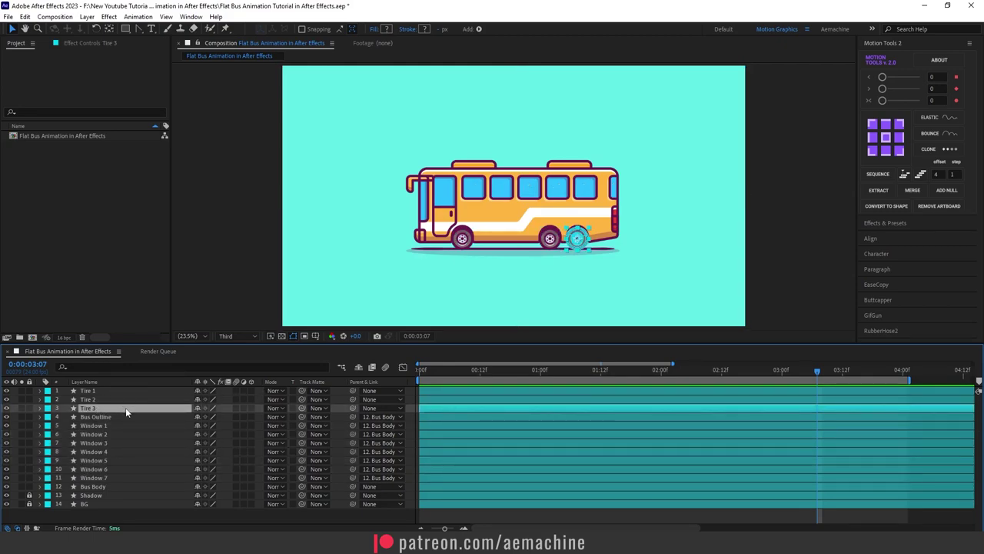
left_click(107, 511)
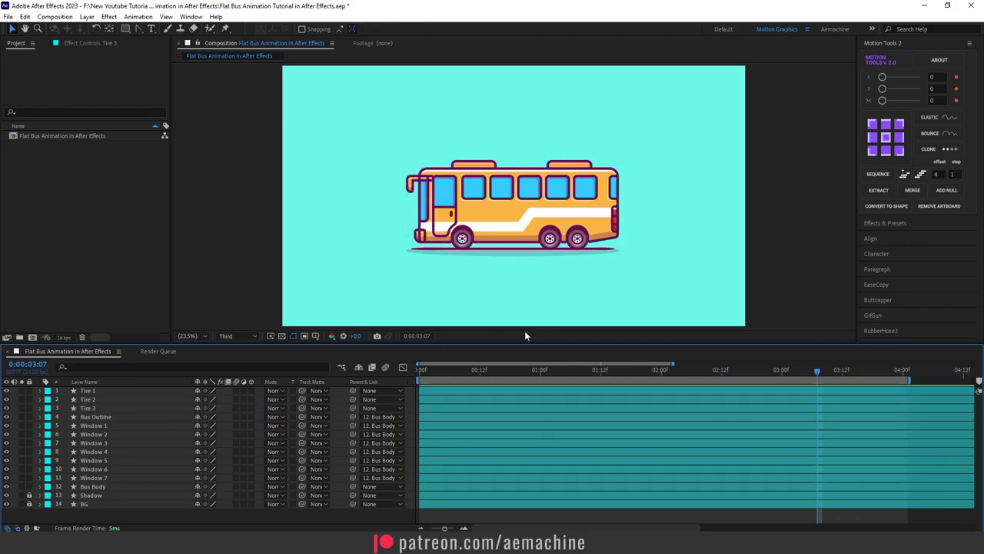
Step: Trim the end of the work area to 0:00:02:00 on the bus composition's timeline
scroll(464, 298, "up", 3)
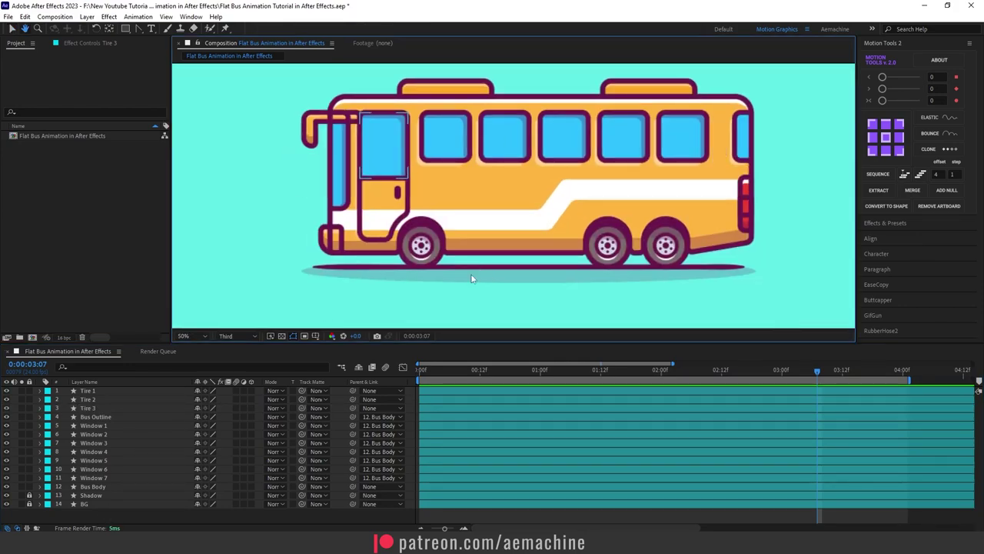
left_click_drag(673, 363, 974, 364)
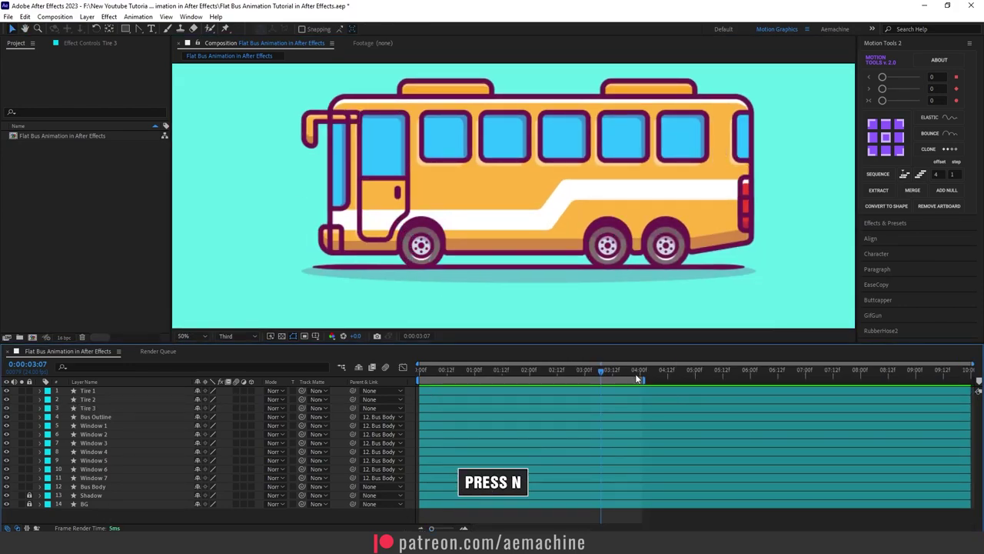
left_click(611, 371)
left_click_drag(637, 386, 459, 385)
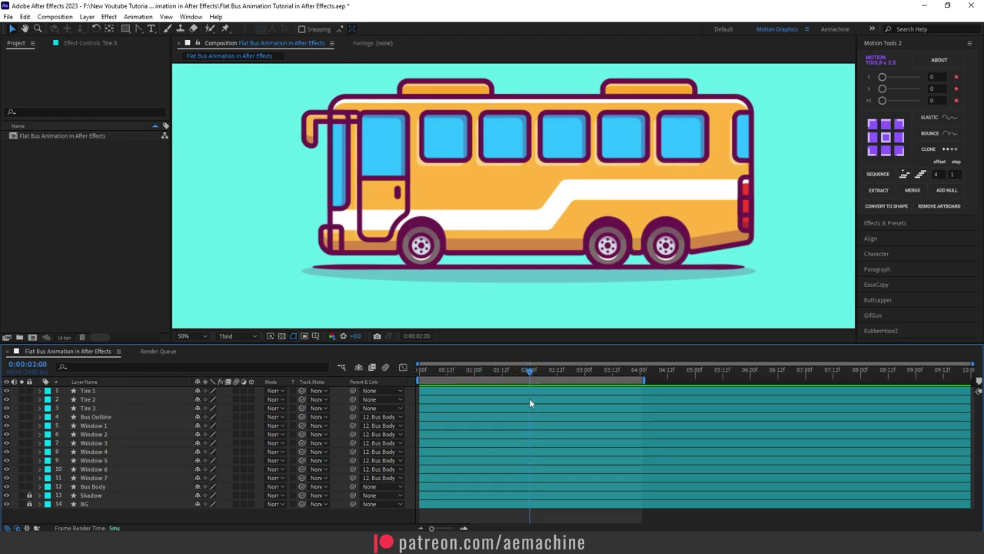
key("n")
Step: Set the end of the work area at about the 4-second mark
left_click(646, 376)
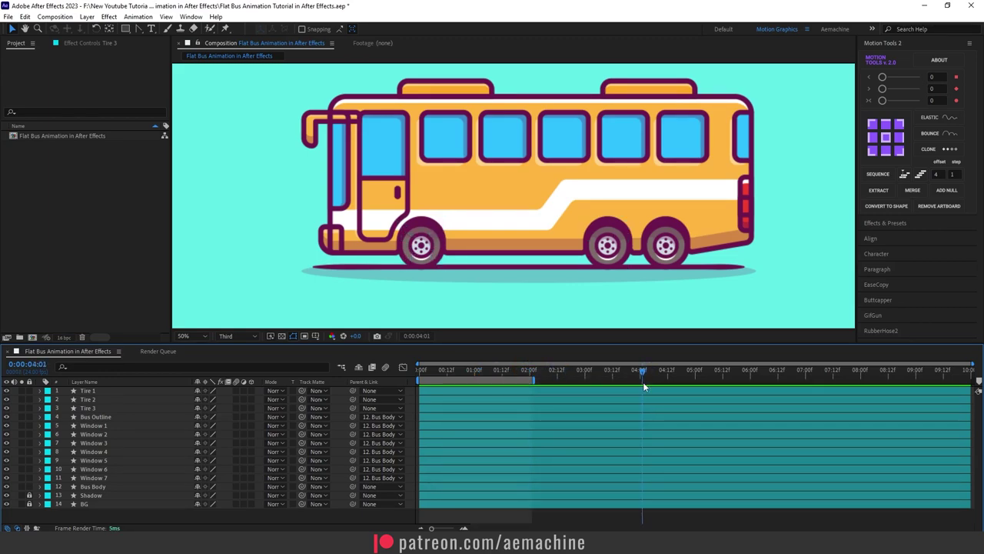
left_click(639, 377)
key("n")
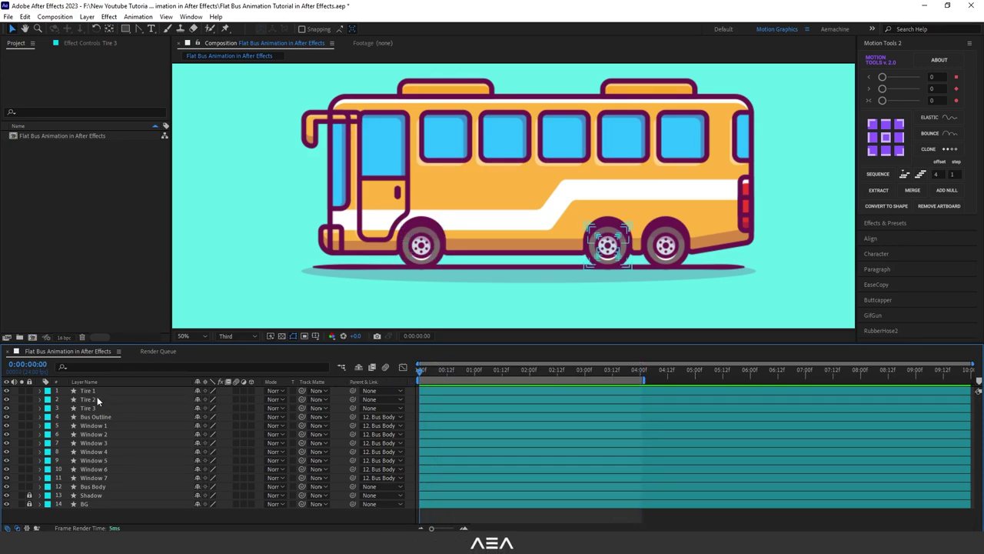
Step: Look at the composition settings and keep the preview resolution at Third
right_click(95, 351)
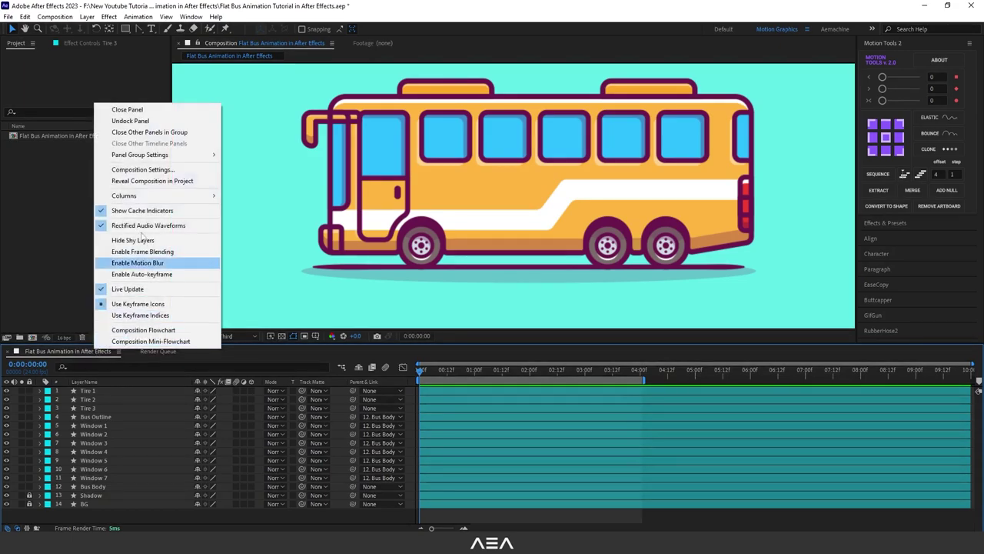
left_click(148, 173)
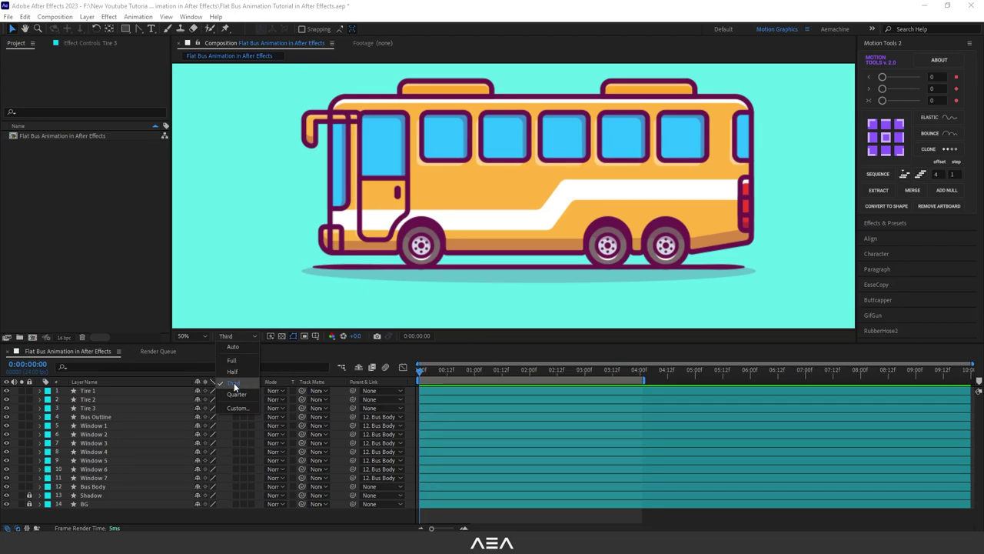
left_click(234, 383)
Step: Reveal the Rotation property of the Tire 1 layer and centre its anchor point in the wheel
left_click(109, 391)
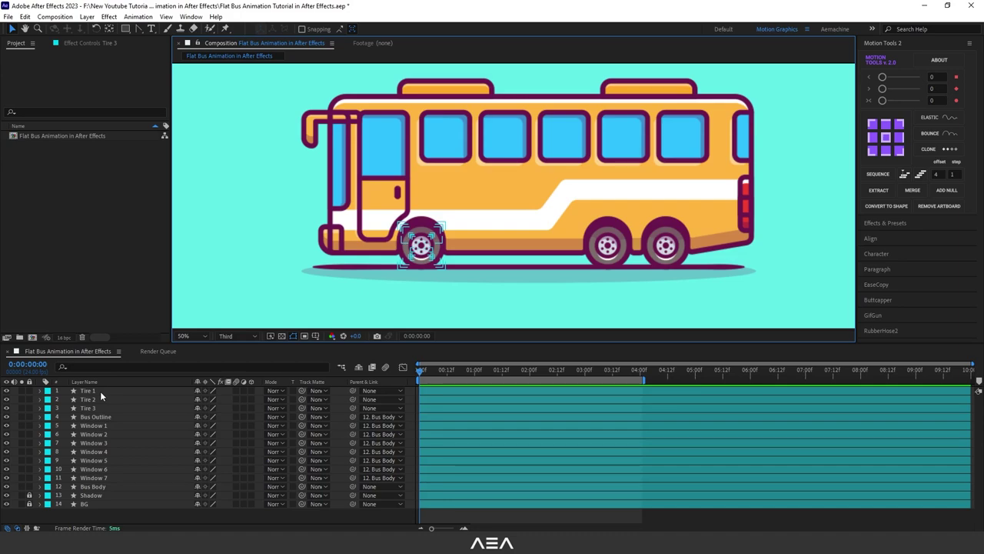
left_click(101, 392)
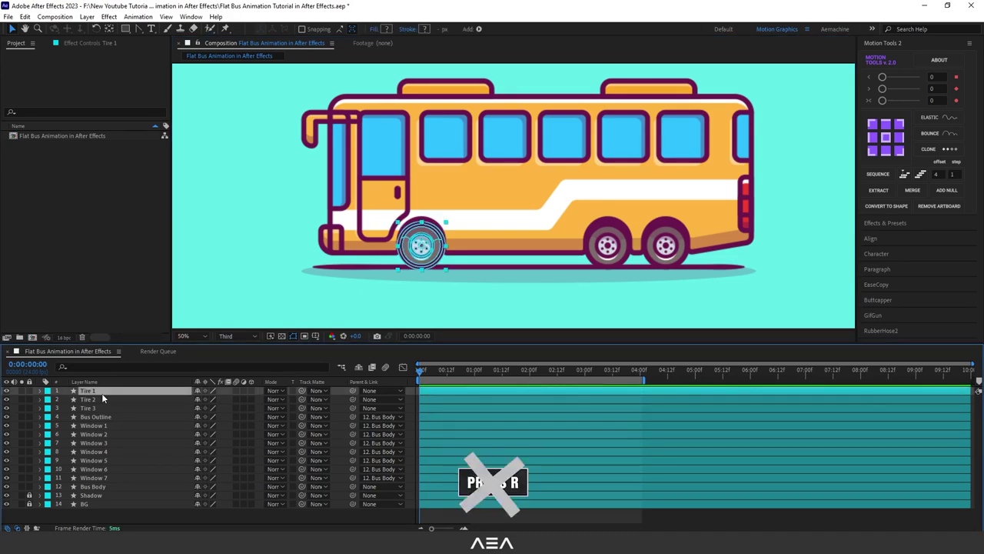
key("r")
scroll(391, 262, "up", 2)
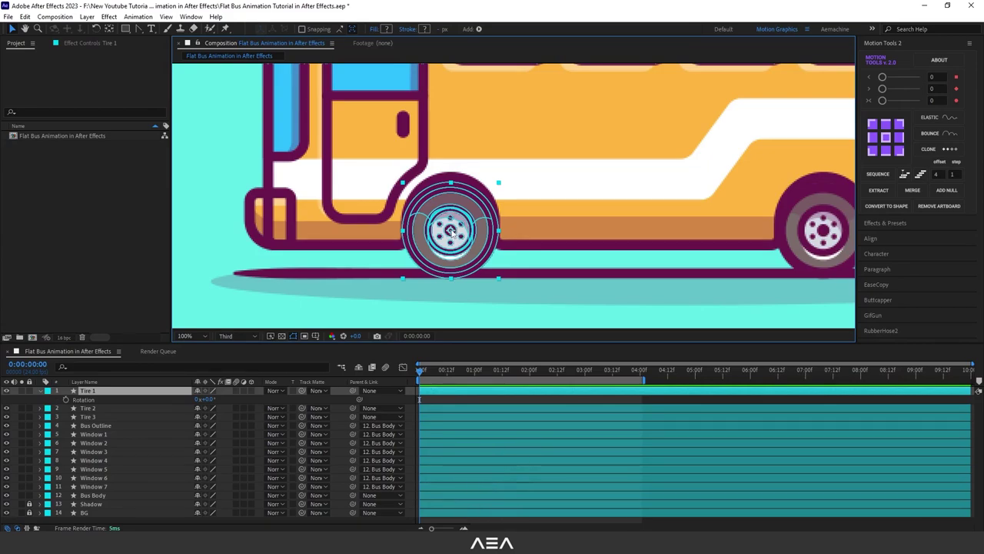
key("ctrl+alt+Home")
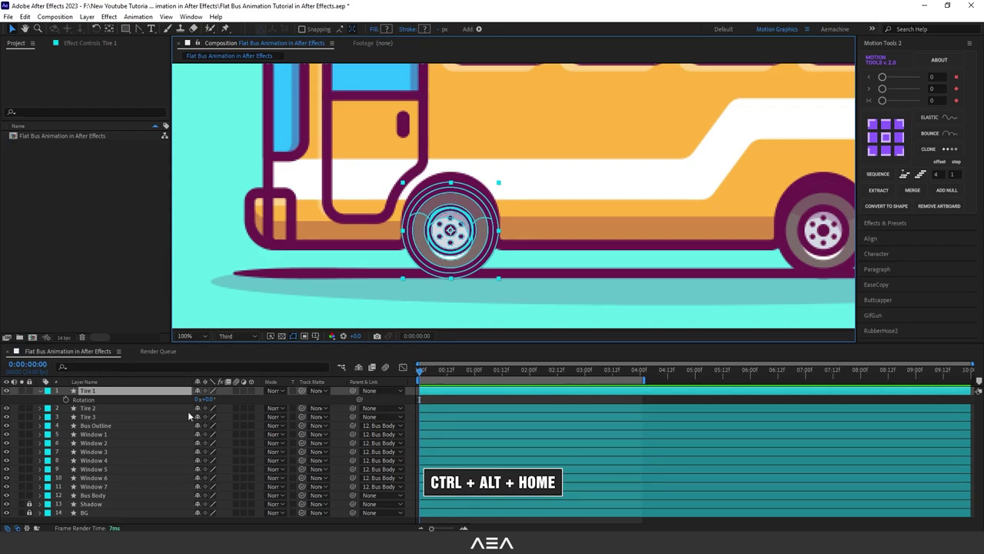
Step: Test Tire 1's rotation, undo it, and keyframe Rotation from 0 at 0:00 to one full turn at 1:00
left_click_drag(206, 399, 66, 400)
key("ctrl+z")
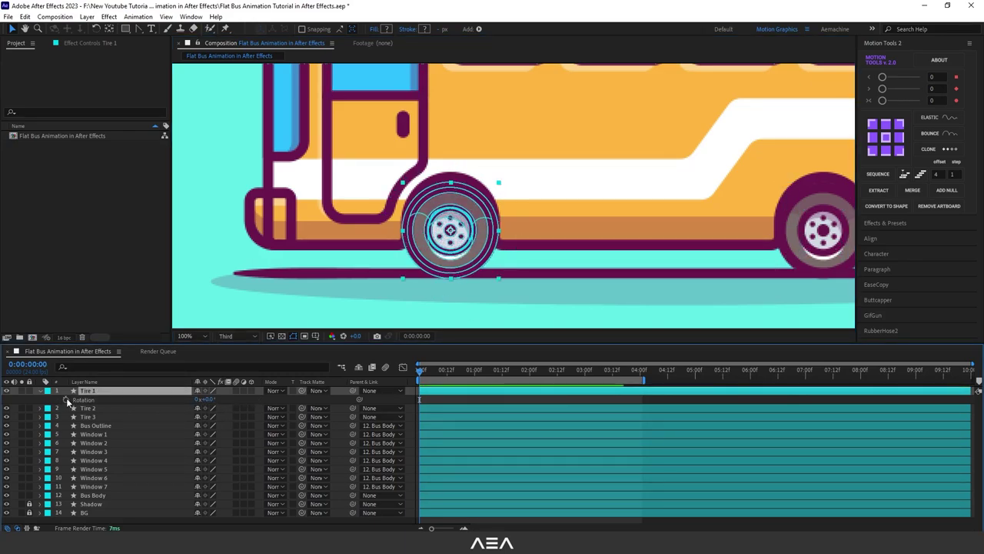
left_click(65, 399)
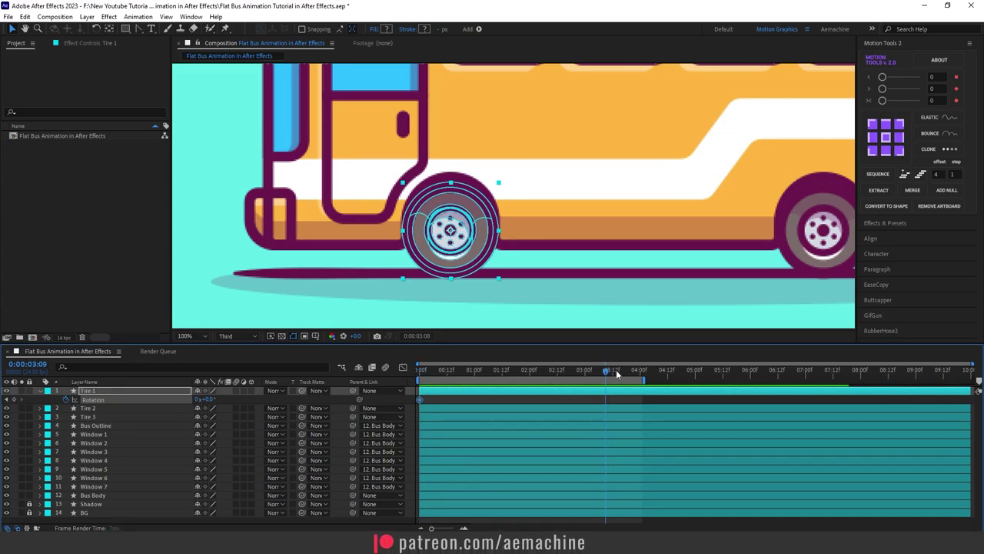
left_click(474, 374)
left_click_drag(200, 404, 196, 400)
Step: Preview Tire 1's rotation from the start of the timeline to check its spinning direction
left_click_drag(435, 373, 402, 375)
key("space")
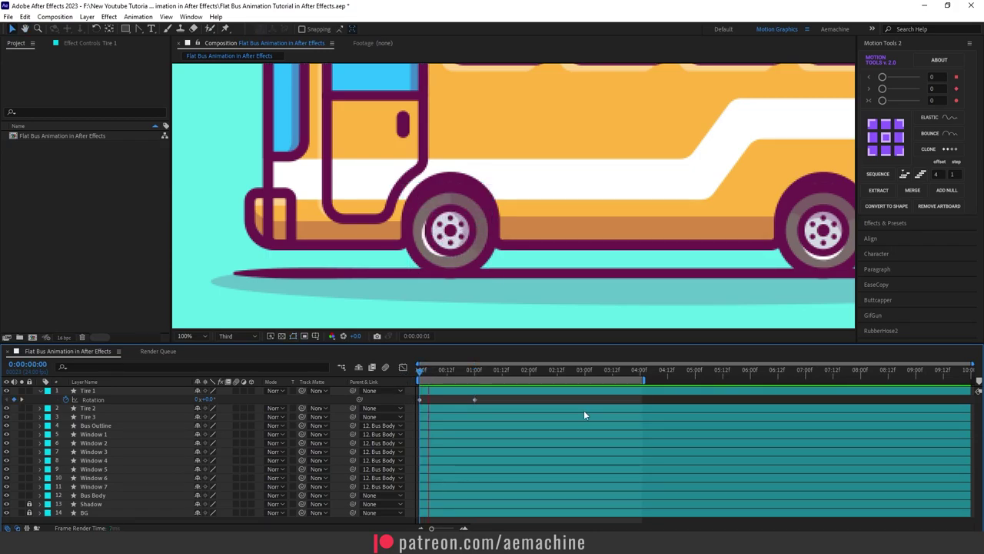
key("space")
key("space")
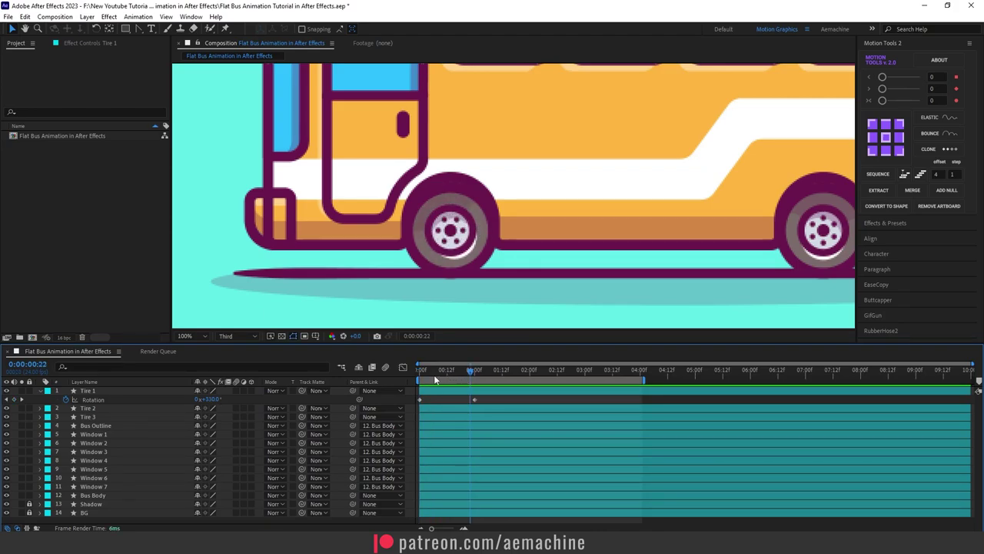
Step: Set Tire 1's Rotation keyframe at 0:00:01:00 to -1x so the wheel spins the other way
left_click_drag(434, 375, 472, 378)
left_click(199, 399)
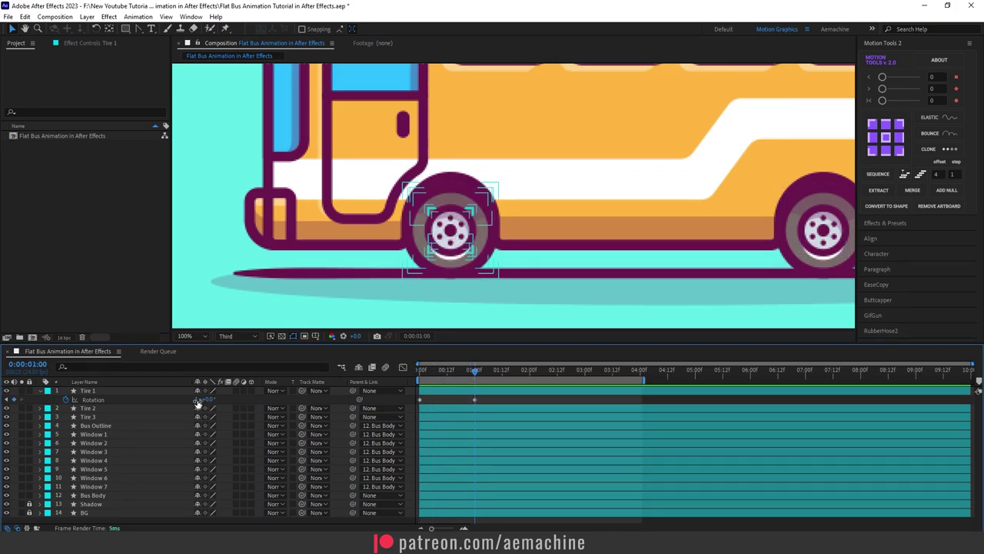
type("-1")
key("Return")
Step: Add the expression loopOut() to Tire 1's Rotation and preview the looping wheel
left_click(67, 400, "alt")
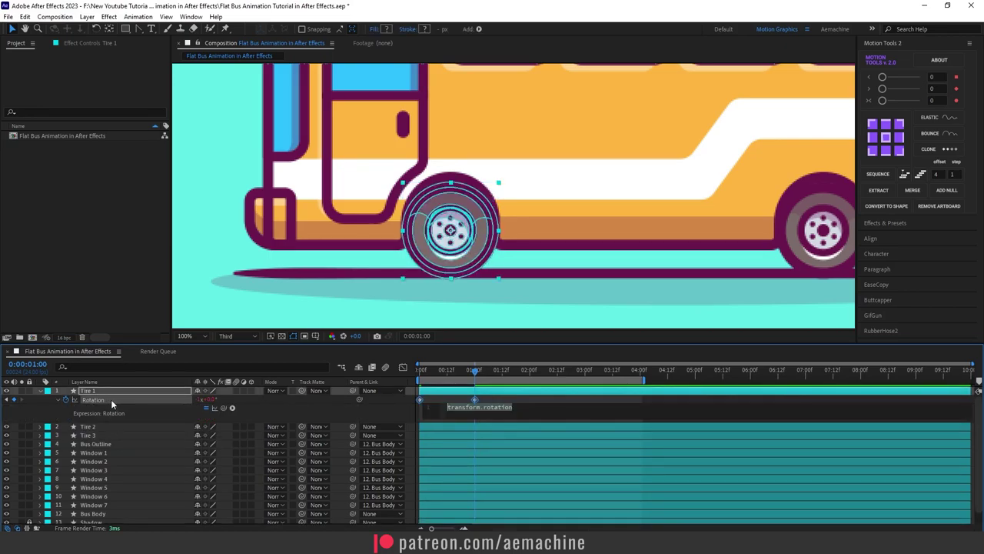
type("loopOut()")
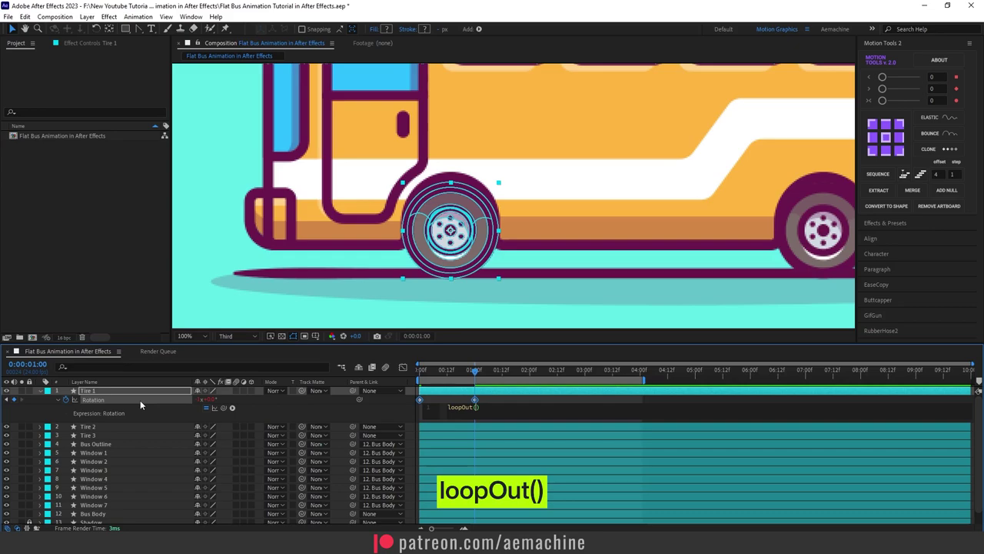
key("KP_Enter")
key("space")
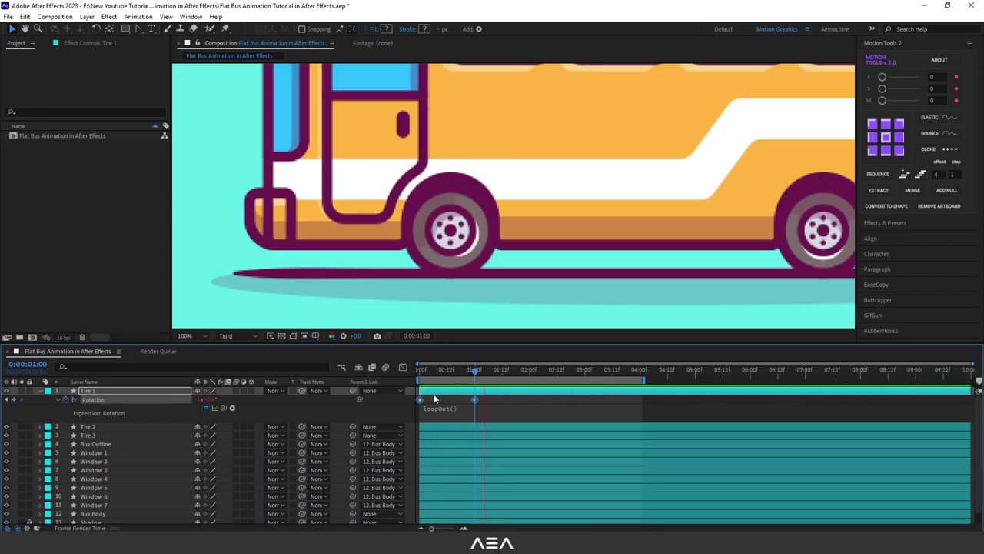
key("space")
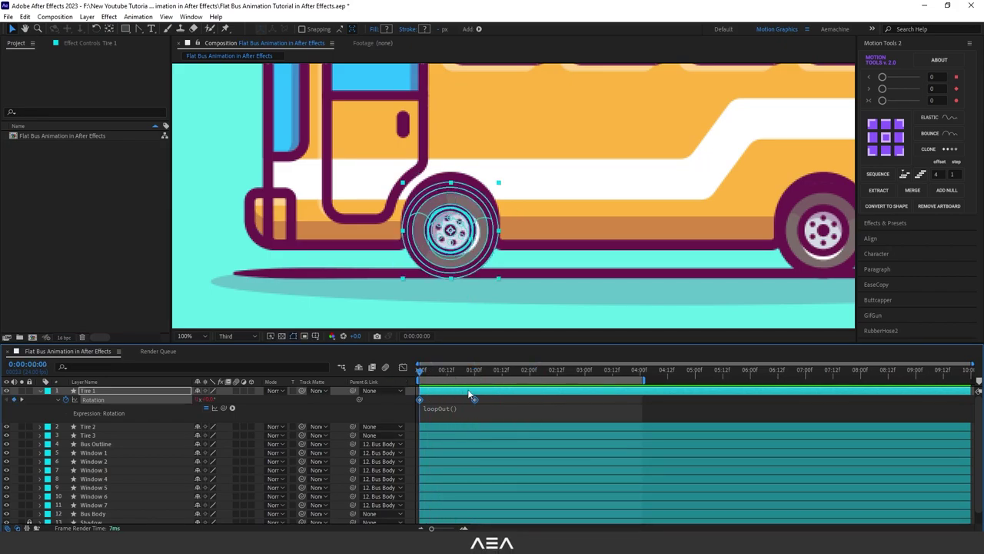
Step: Speed up Tire 1 by moving its second Rotation keyframe to 0:00:00:12, and preview the result
left_click_drag(475, 399, 447, 405)
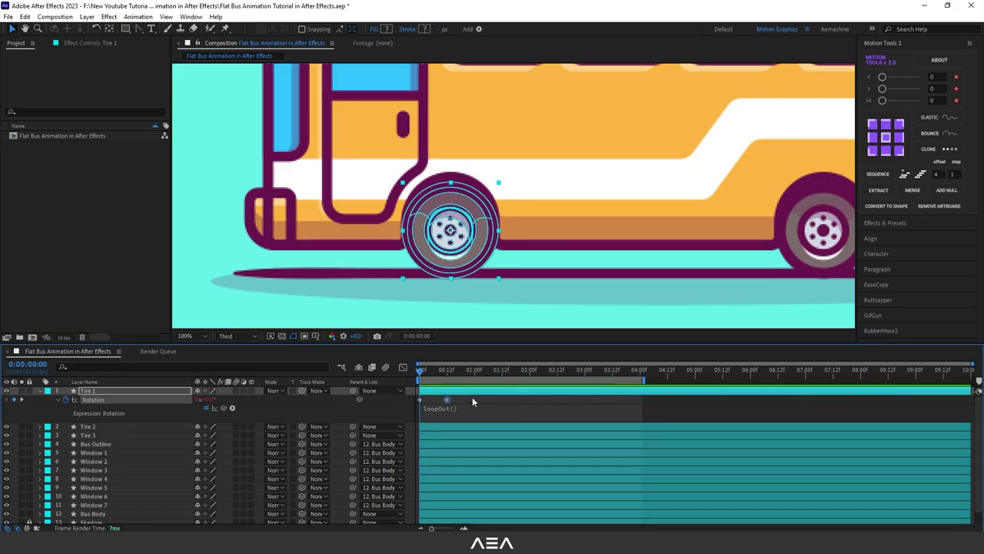
left_click(468, 403)
key("space")
key("space")
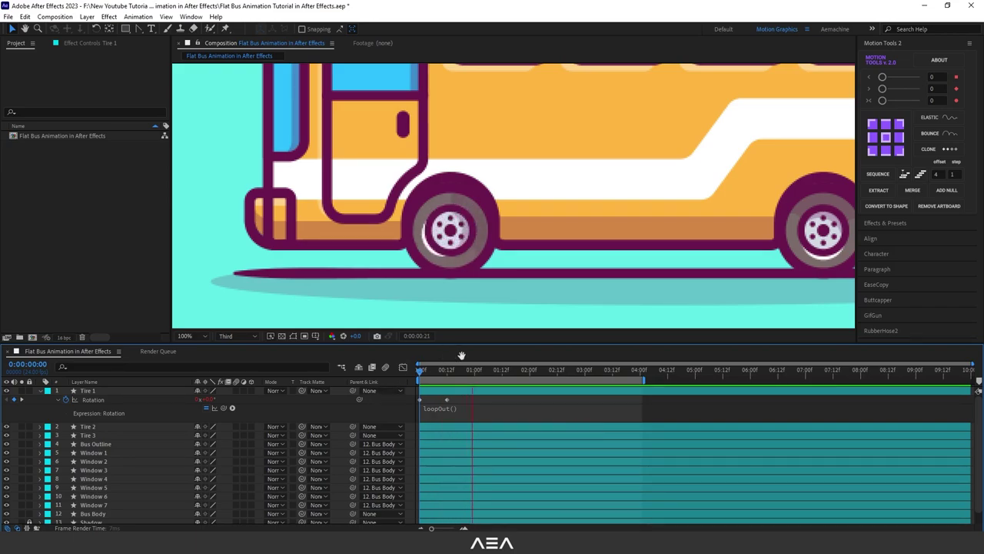
Step: Select the Tire 2 and Tire 3 layers and reveal their Rotation properties
left_click(87, 412)
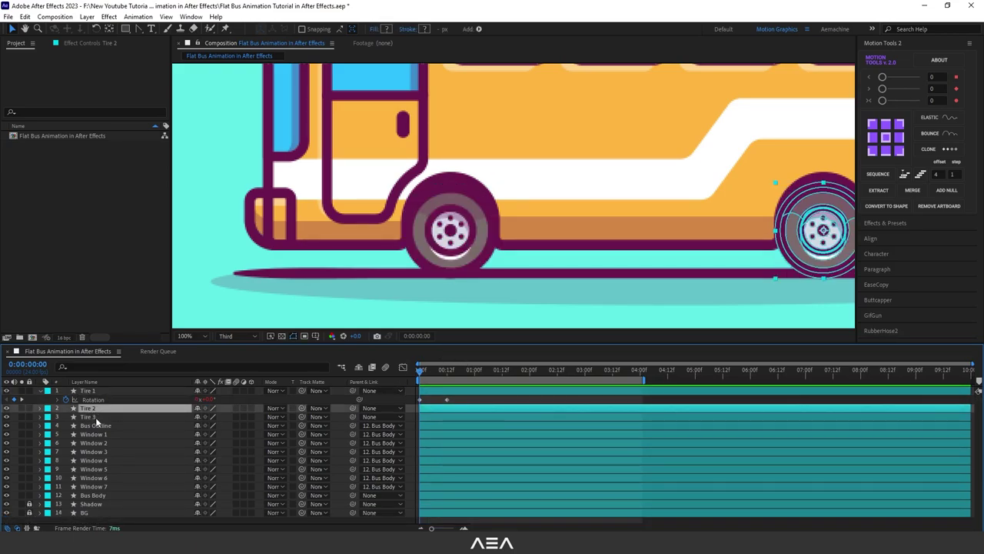
left_click(96, 416, "ctrl")
left_click_drag(711, 269, 561, 277)
scroll(538, 271, "down", 1)
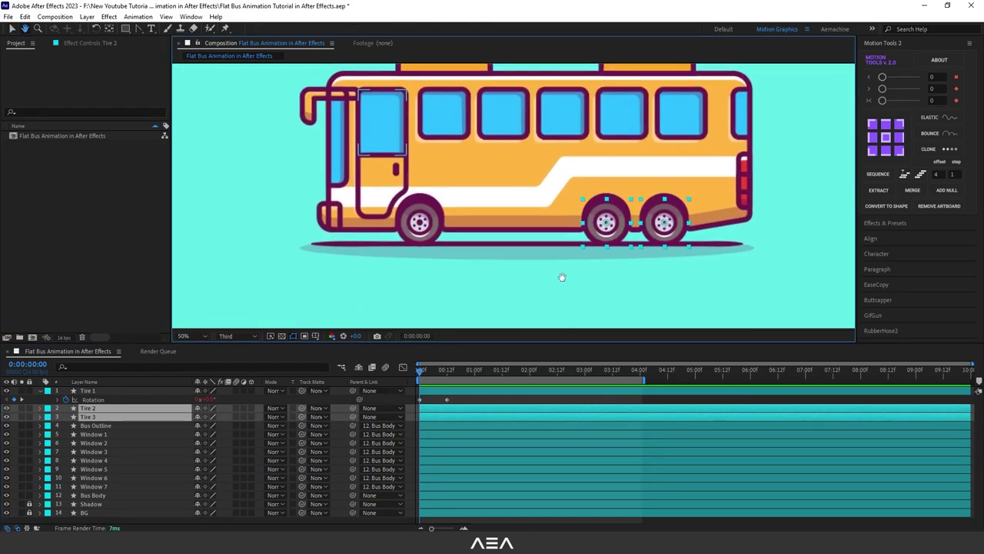
key("r")
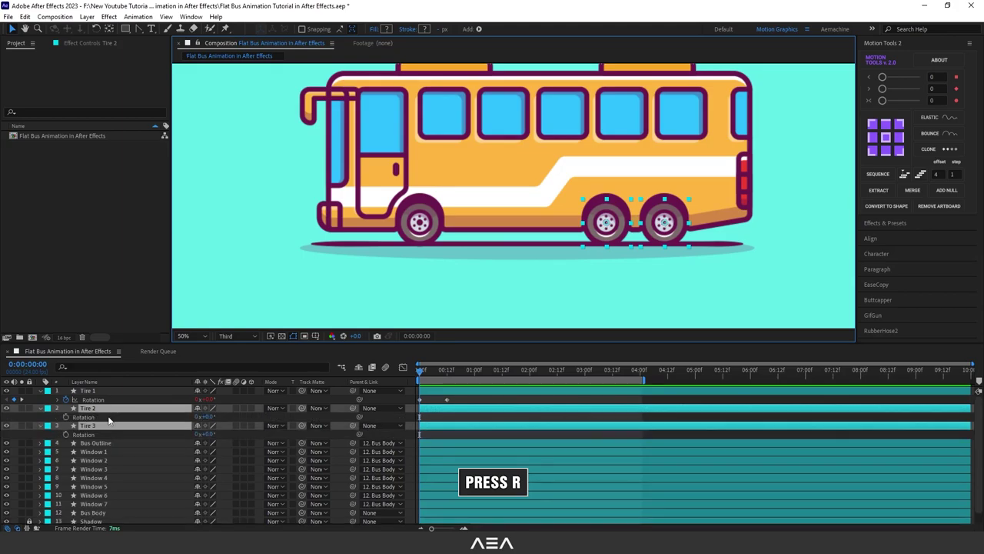
Step: Copy Tire 1's Rotation keyframes and expression and paste them onto Tire 2's Rotation
left_click(93, 400)
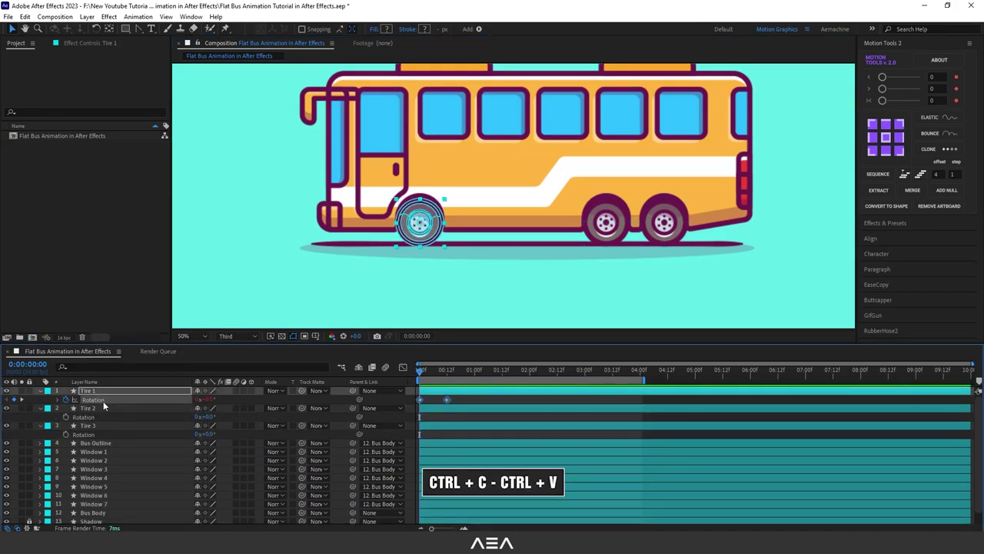
left_click(88, 408, "ctrl")
left_click(89, 417)
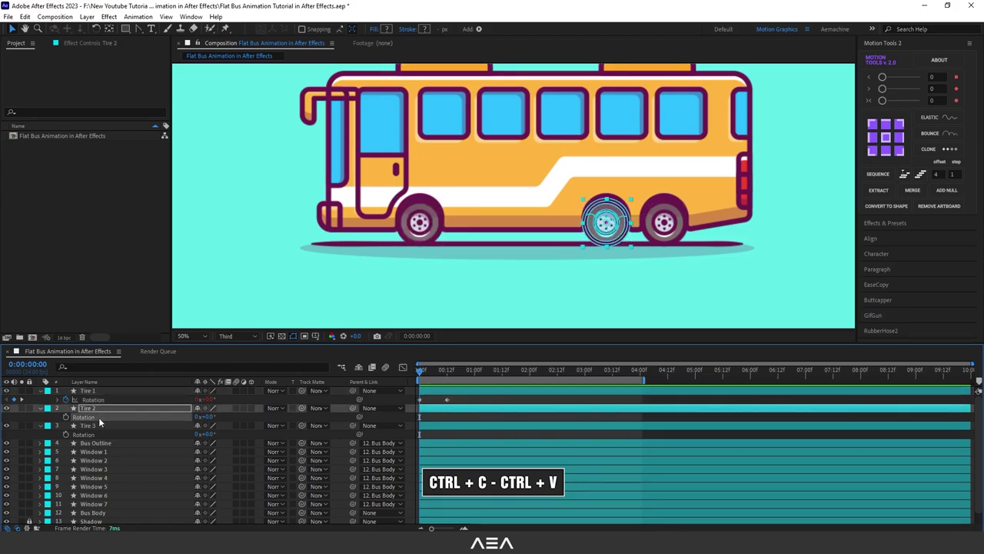
key("ctrl+v")
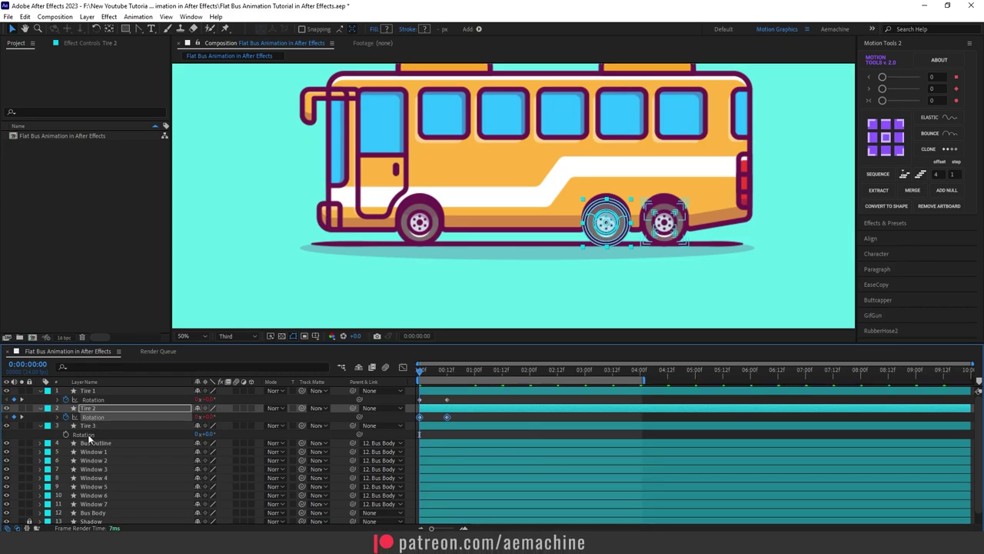
Step: Paste the copied Rotation animation onto Tire 3's Rotation property at the start of the timeline
left_click(88, 435, "ctrl")
left_click(90, 436)
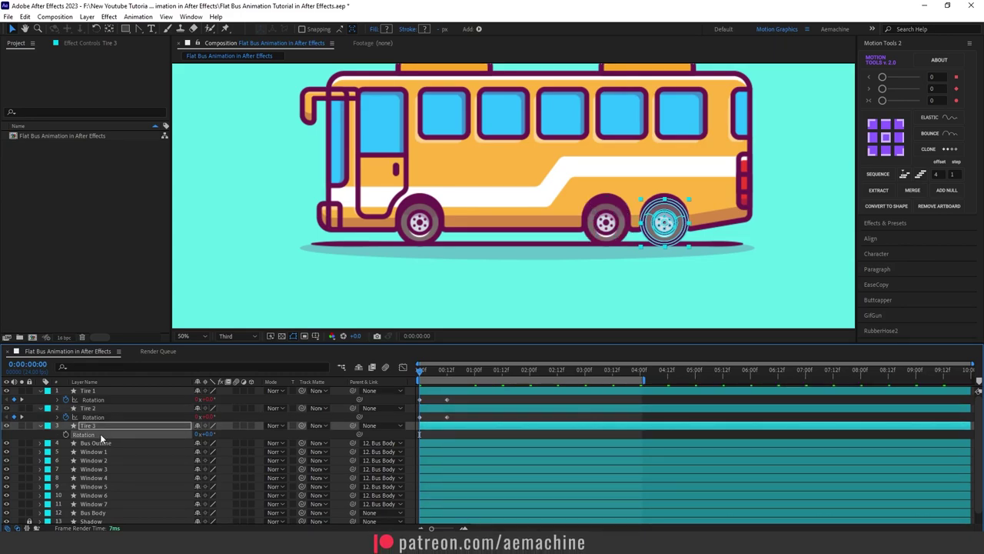
key("ctrl+v")
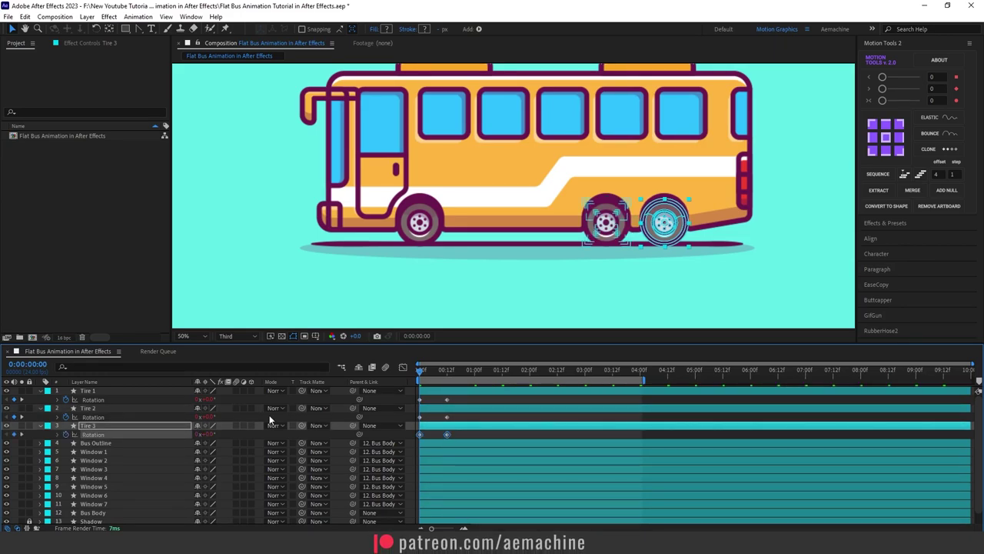
left_click(234, 417)
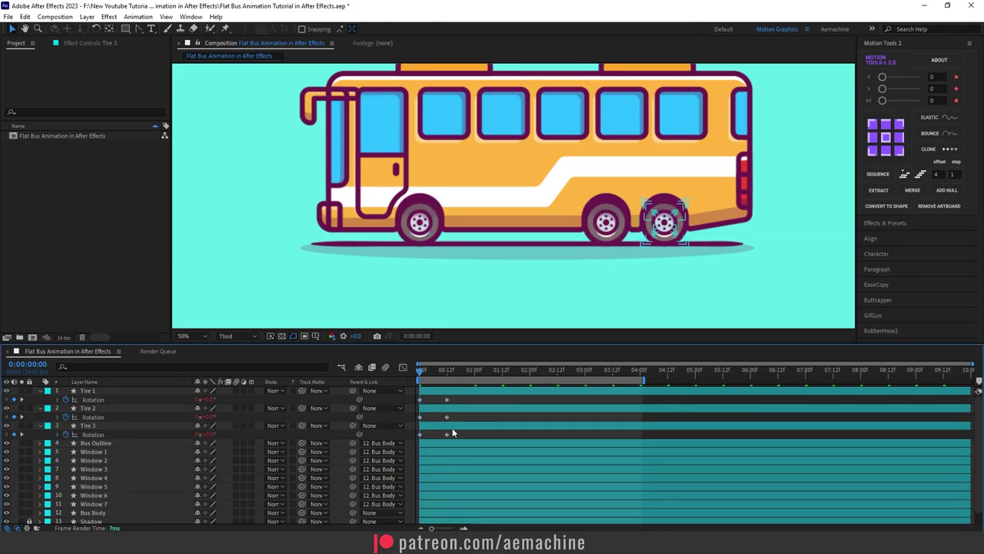
Step: Preview all three tires spinning from the start of the timeline
key("space")
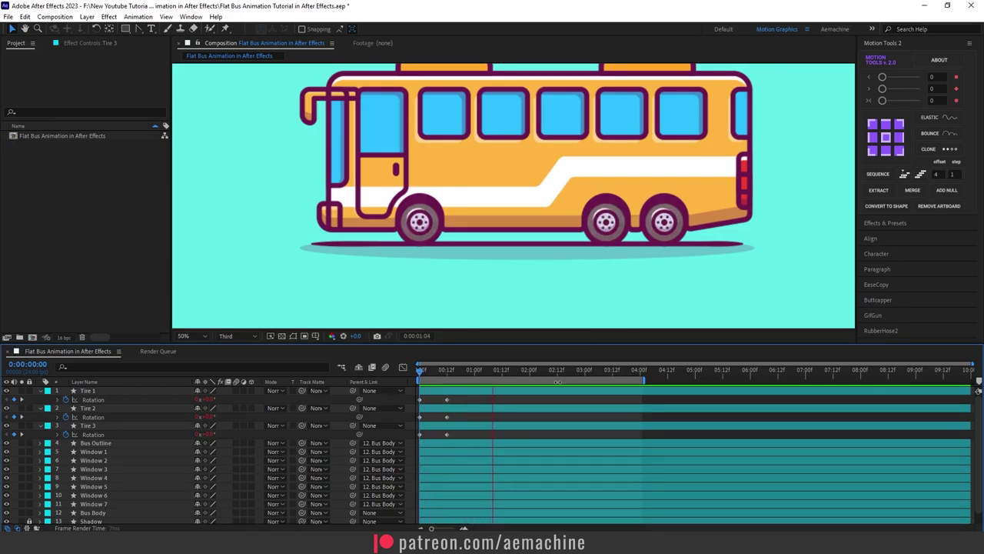
left_click(421, 371)
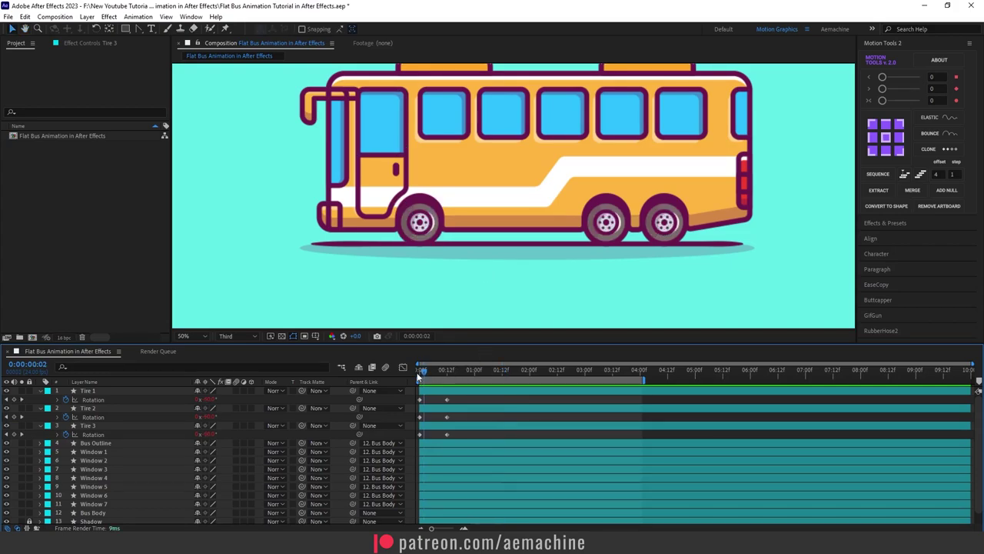
key("space")
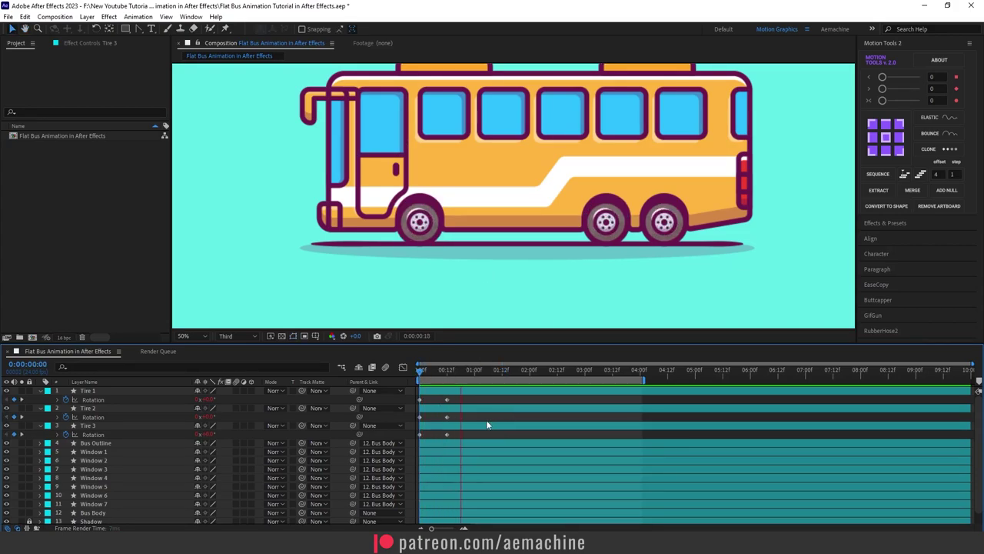
Step: Offset the spins by shifting the Tire 2 layer about 6 frames earlier and Tire 3 about 3 frames earlier
left_click_drag(527, 408, 485, 428)
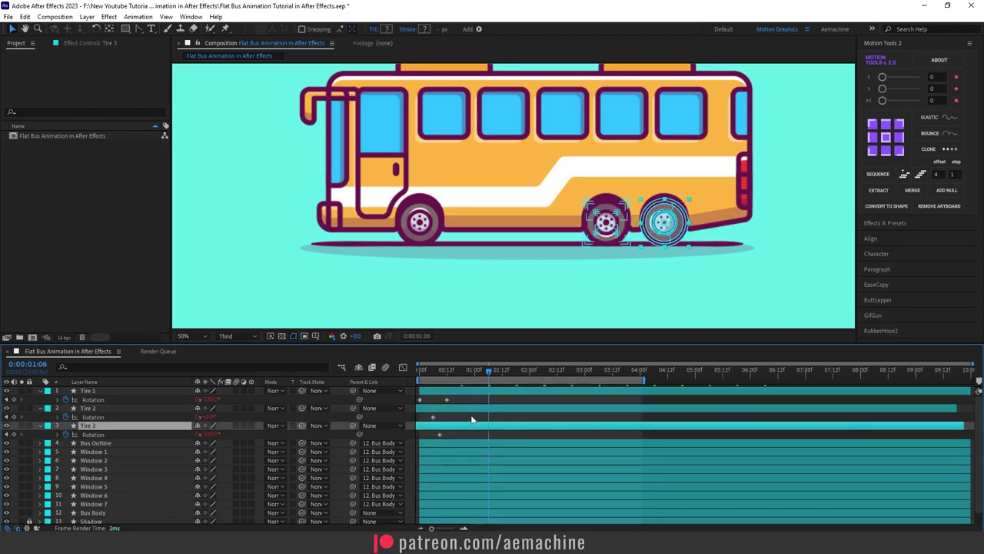
Step: Preview the offset tire rotations and return to the start of the timeline
left_click(458, 419)
key("space")
key("space")
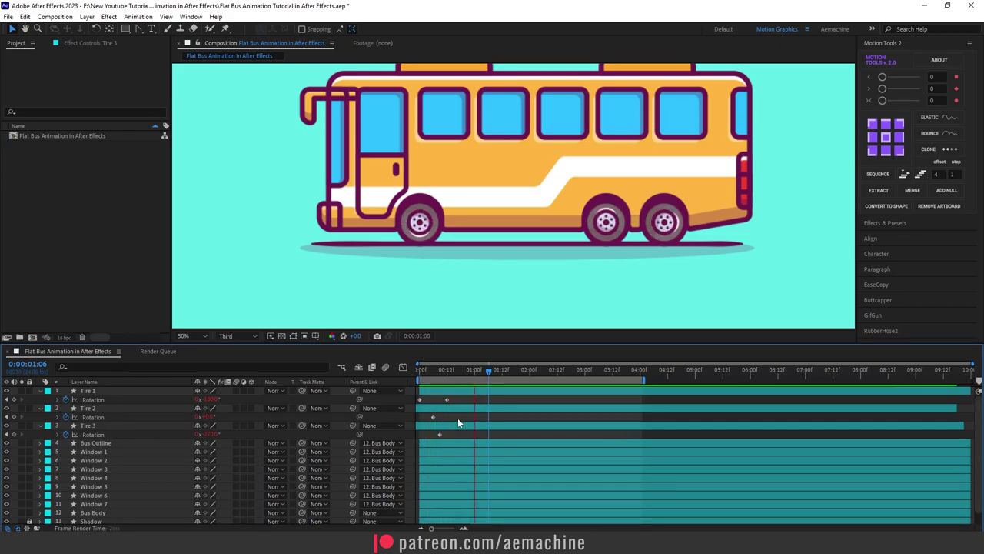
left_click(439, 369)
key("Home")
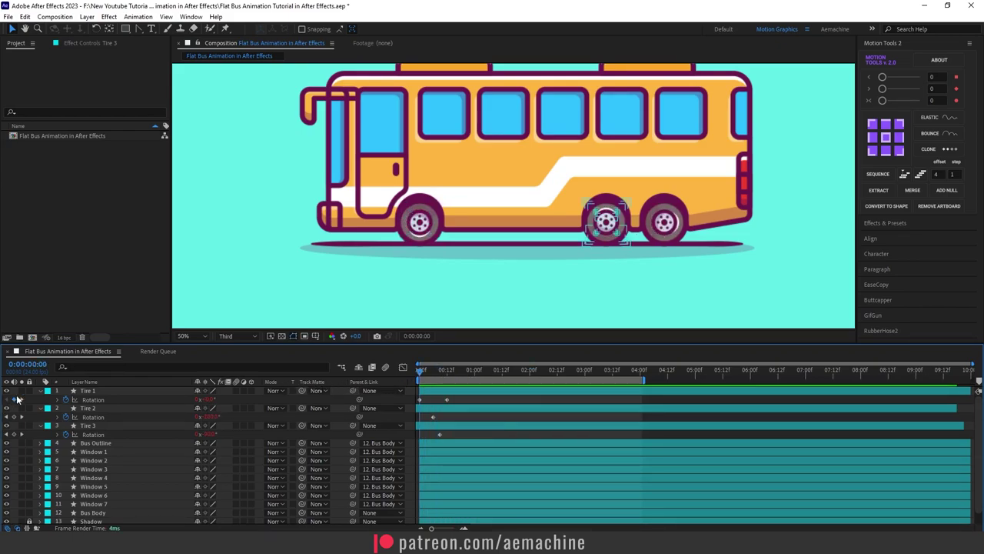
Step: Collapse the revealed Rotation properties of the Tire 1, Tire 2 and Tire 3 layers
left_click(40, 391)
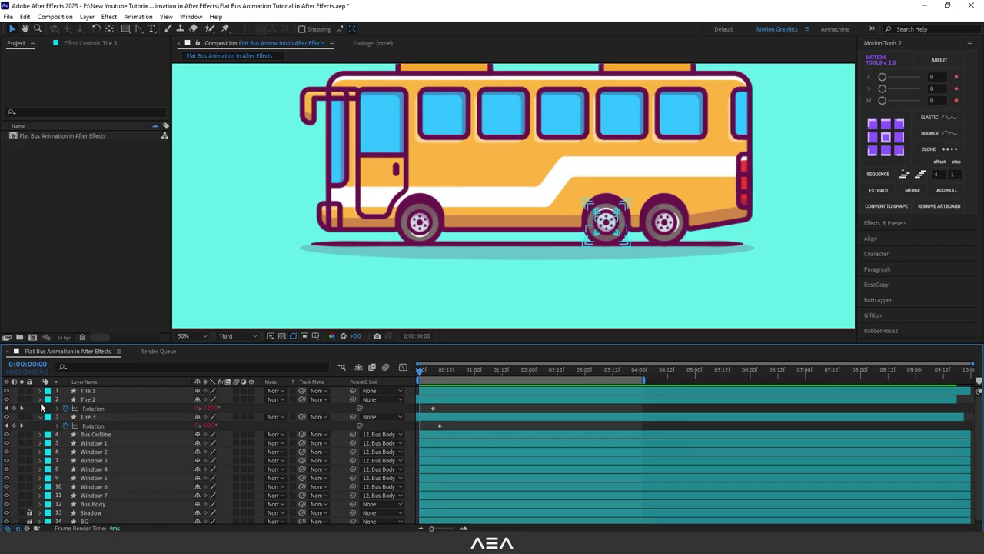
key("u")
left_click(125, 408)
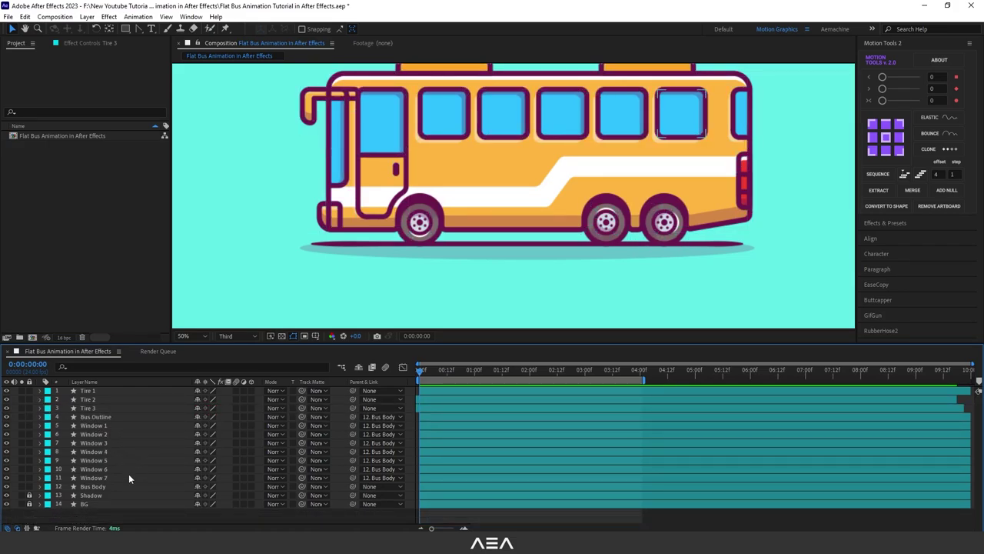
Step: Reveal both the Position and Rotation properties of the Bus Body layer
left_click(93, 487, "shift")
left_click(84, 485)
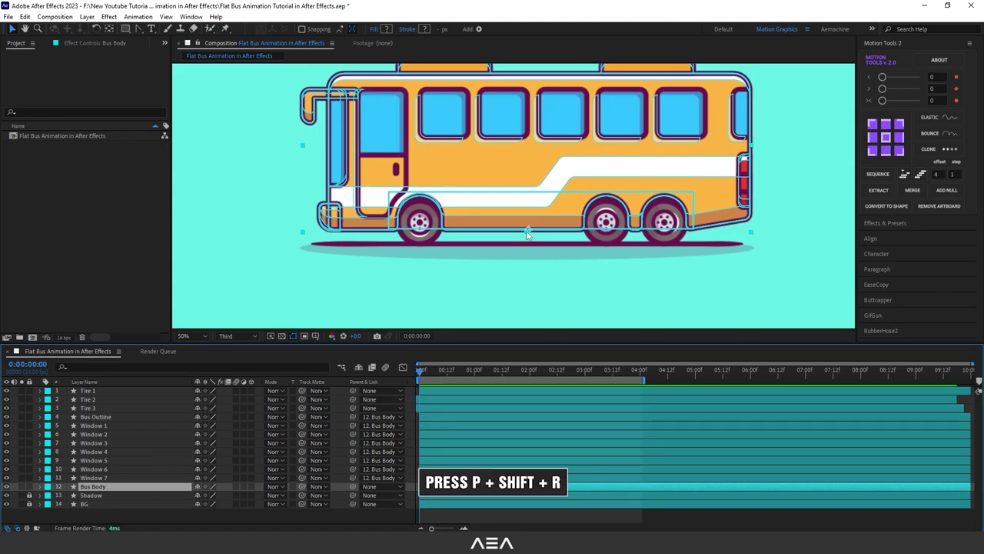
key("p")
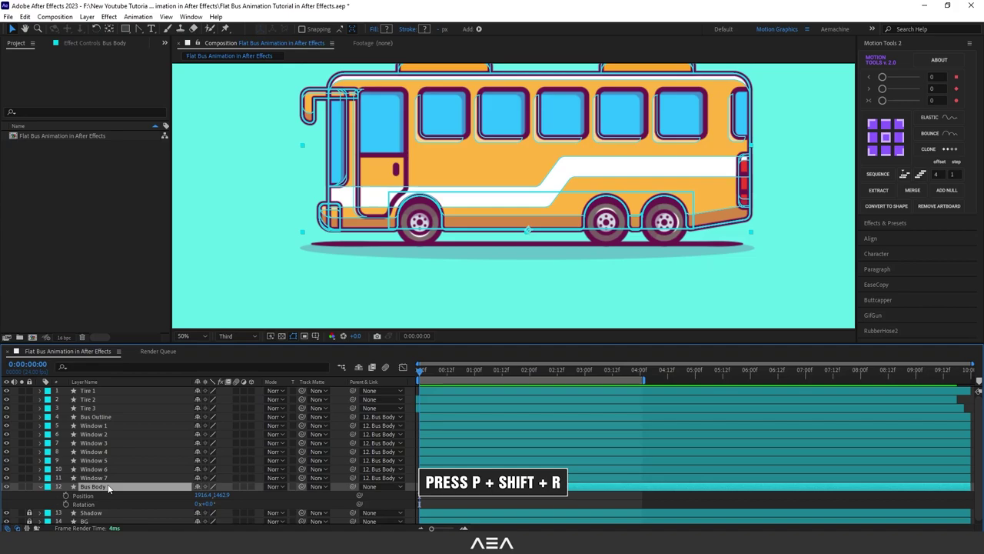
key("shift+r")
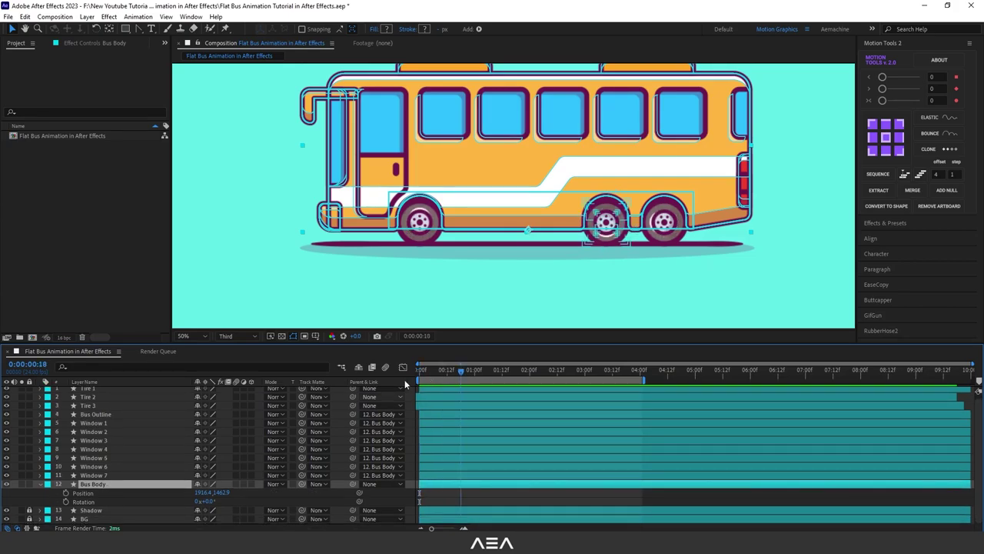
Step: Separate the Bus Body layer's Position into individual X and Y dimensions
left_click(92, 494)
right_click(90, 496)
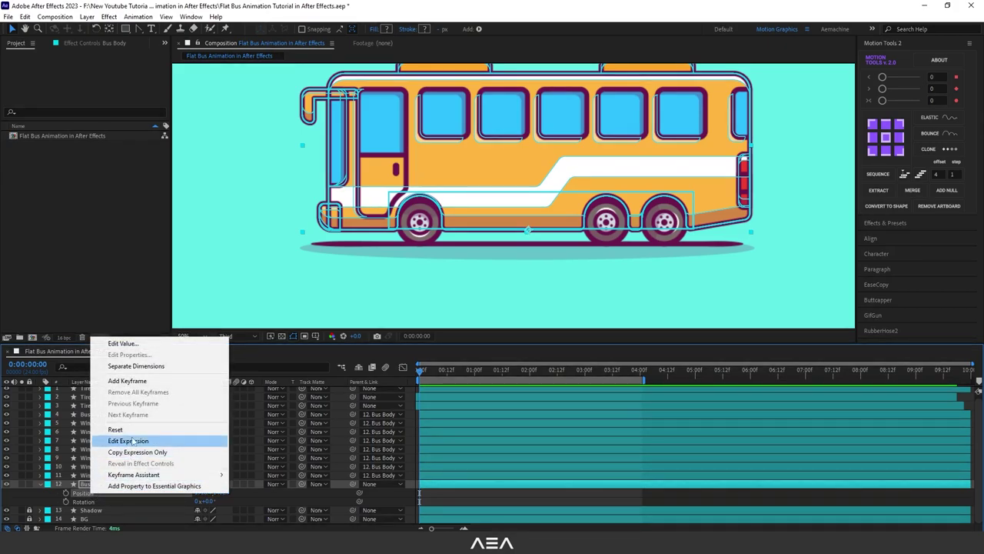
left_click(136, 366)
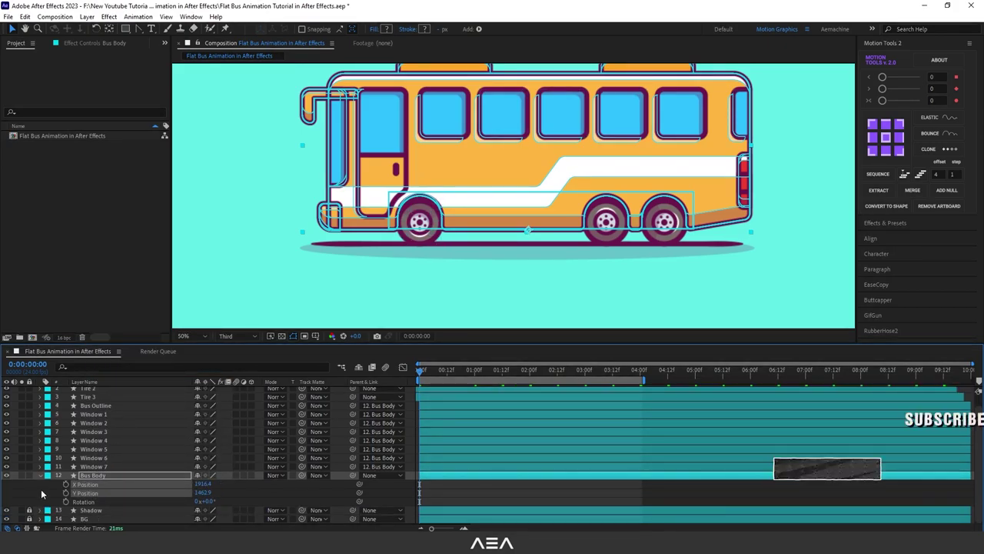
left_click(42, 489)
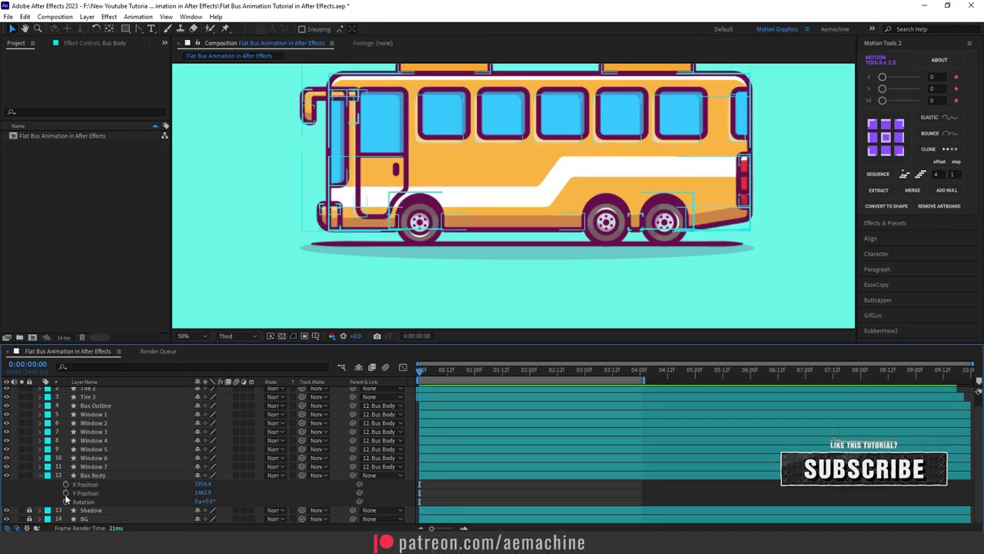
Step: Keyframe the Bus Body's Y Position at frame 0, and at frame 6 raise the body to a Y value of about 1441
left_click(66, 493)
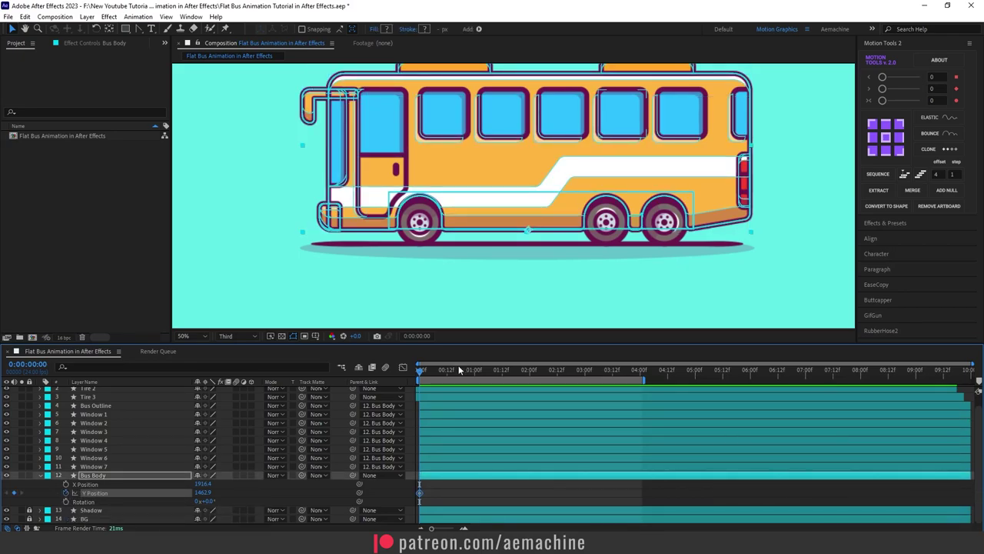
left_click(429, 374)
left_click_drag(448, 375, 432, 391)
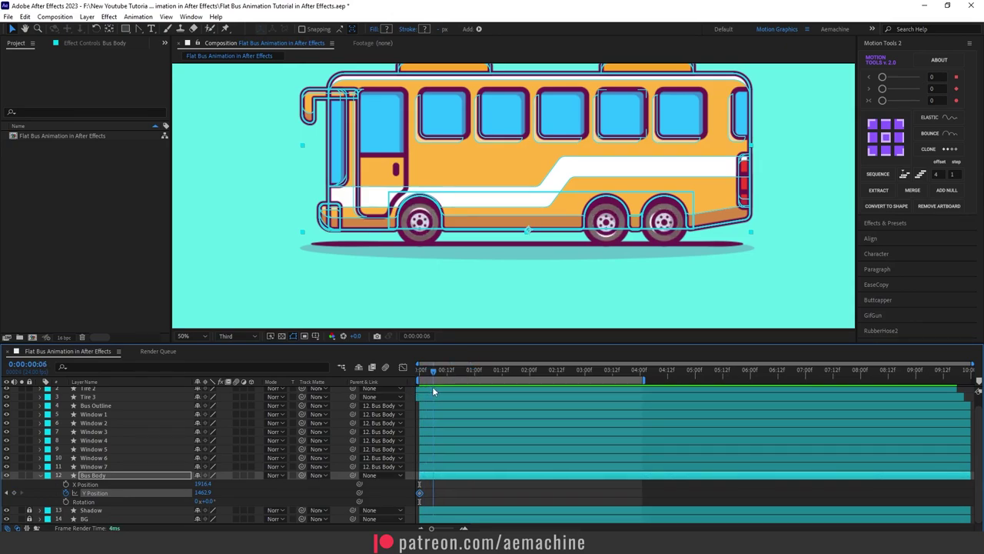
left_click(228, 493)
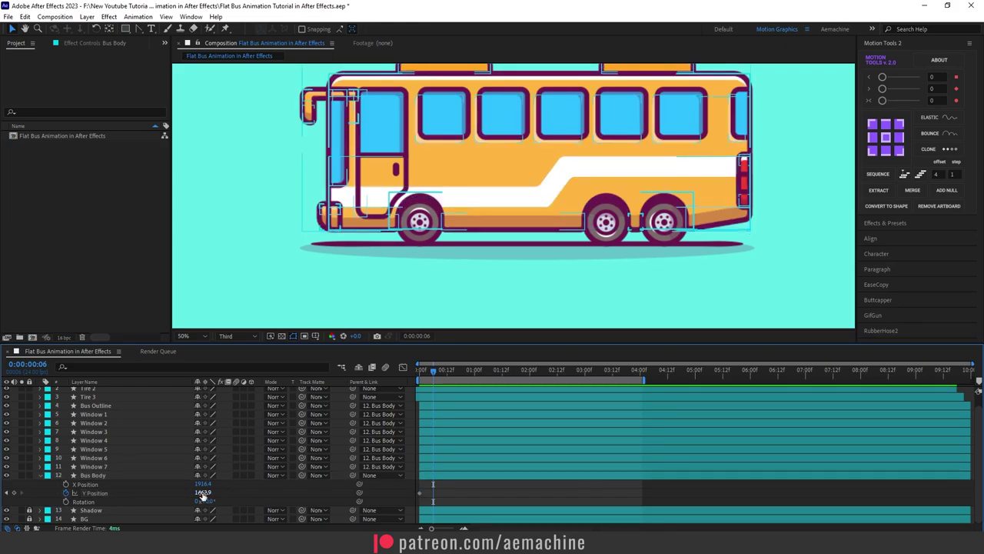
left_click_drag(203, 493, 200, 493)
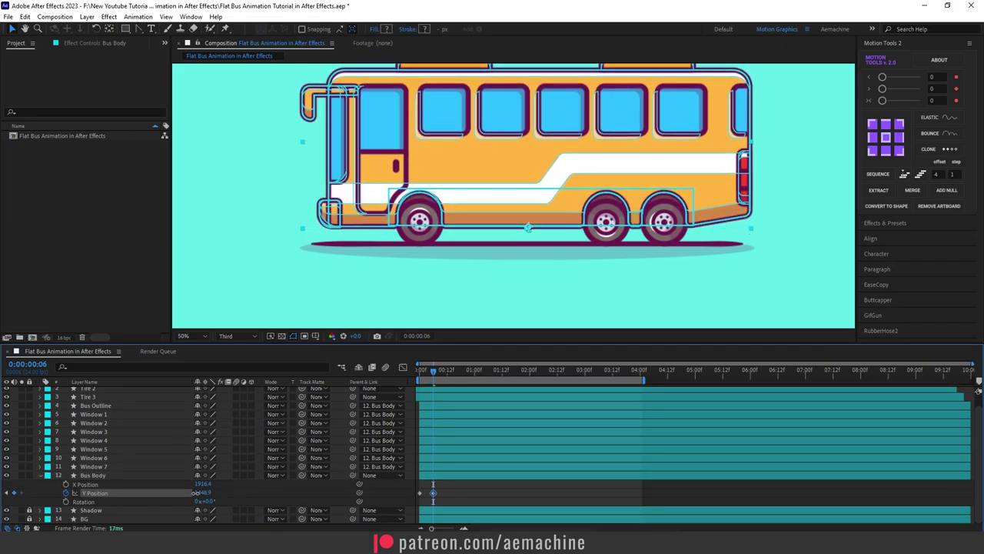
left_click_drag(450, 371, 388, 392)
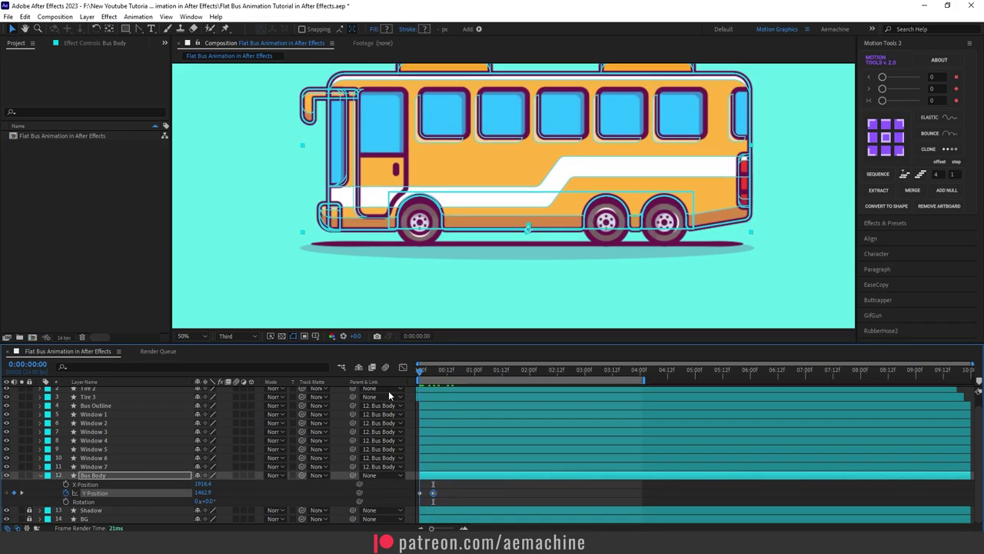
left_click(236, 488)
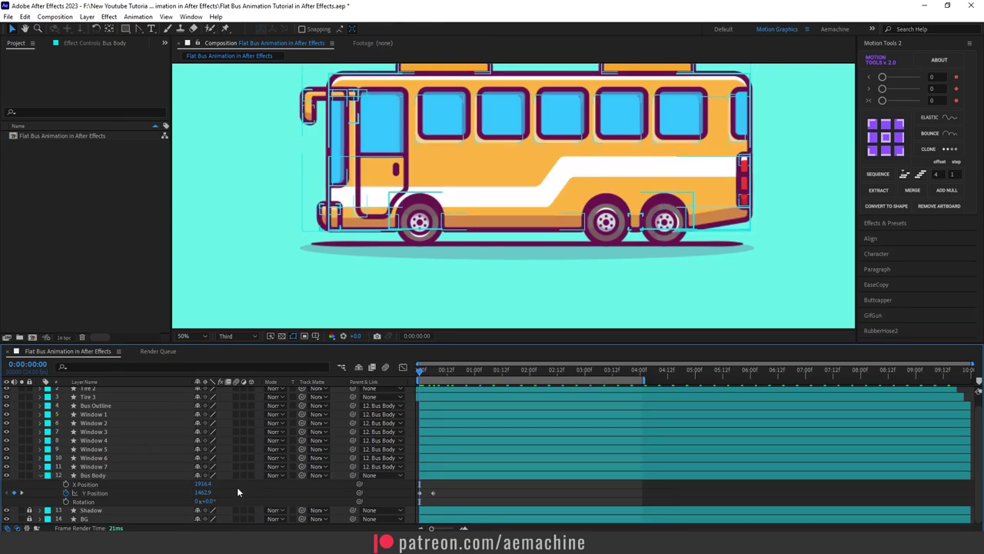
Step: Add the expression loopOut("pingpong") to the Bus Body's Y Position
left_click(66, 493, "alt")
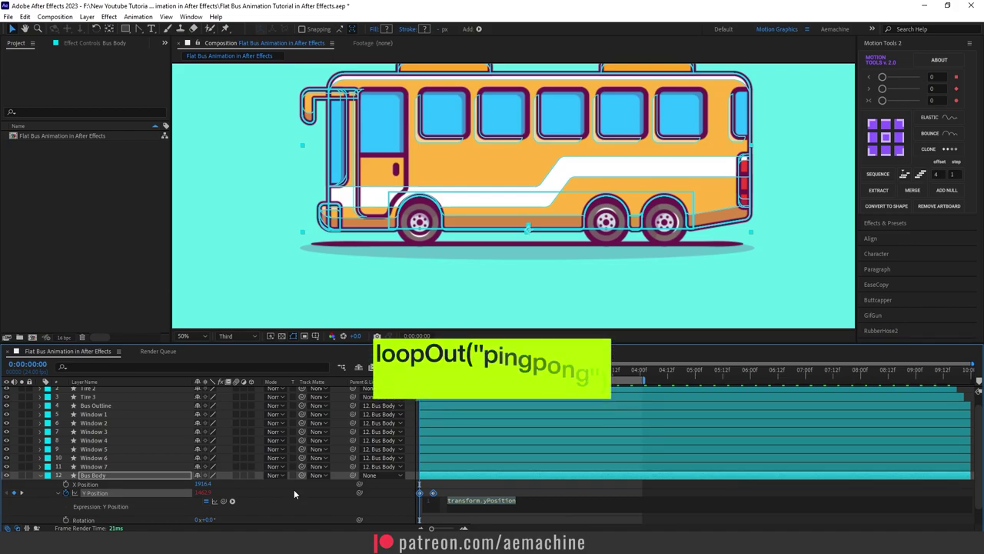
type("loopOut()")
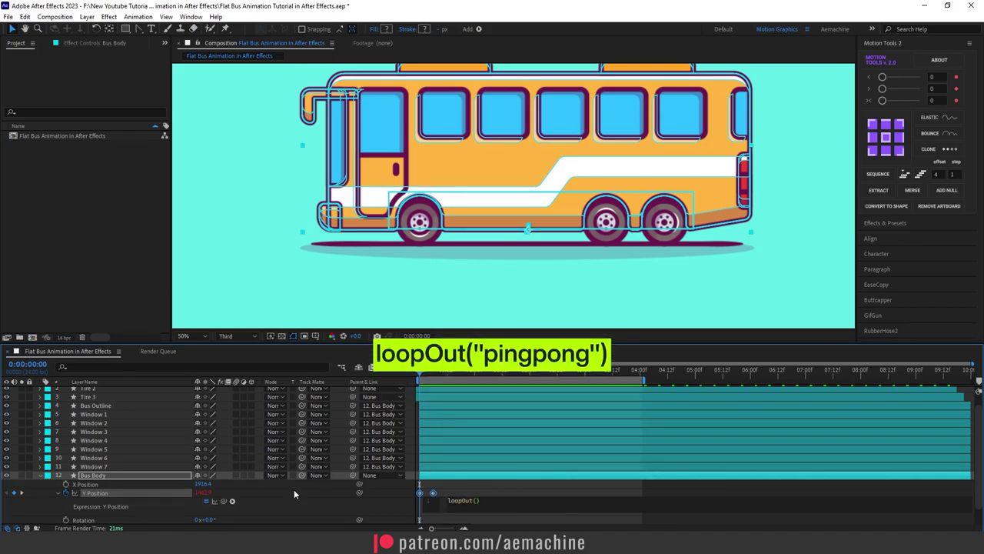
type("\"")
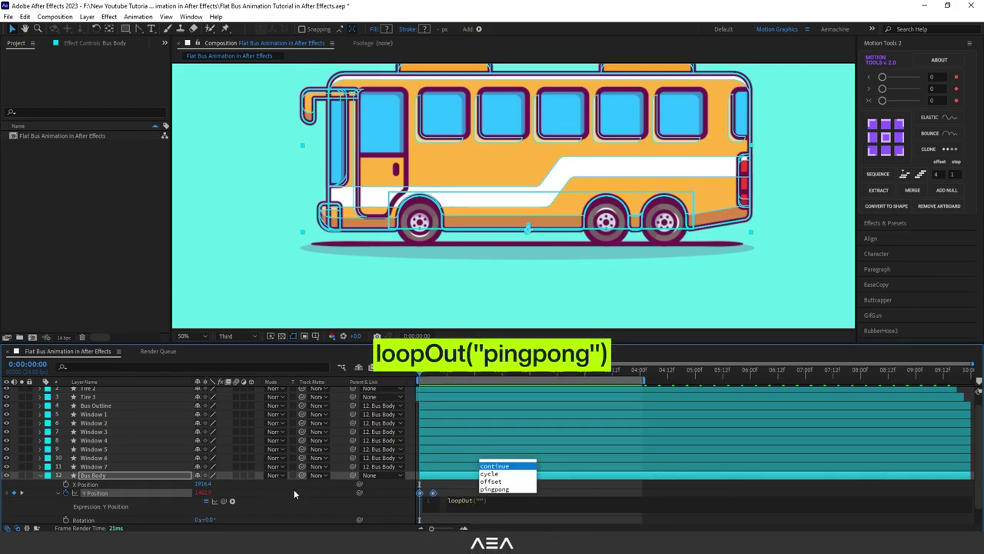
key("Down")
key("Down")
key("Down")
key("Return")
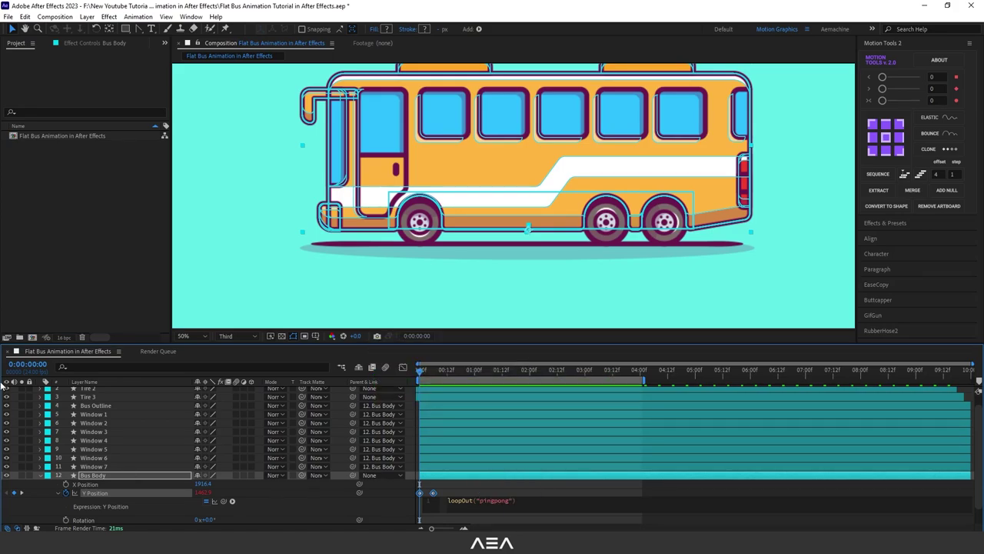
Step: Preview the looping bus body bounce and return to the start of the timeline
left_click(325, 482)
key("space")
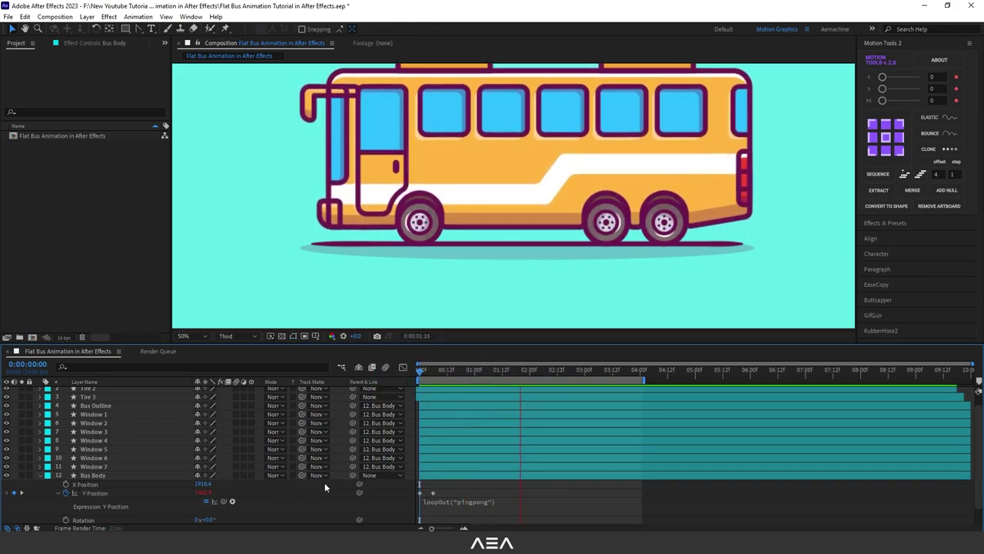
key("space")
left_click_drag(448, 372, 363, 396)
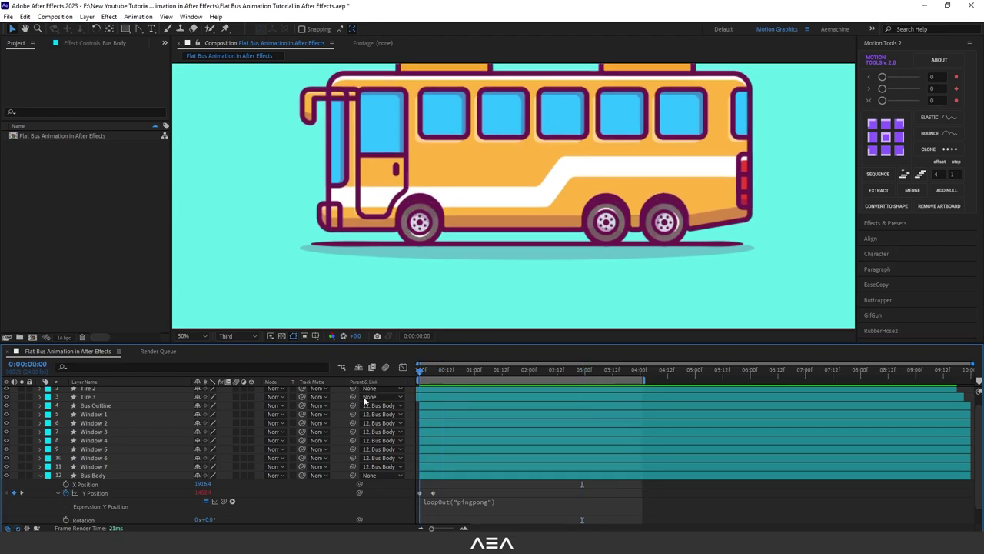
Step: Apply Easy Ease to the Bus Body's two Y Position keyframes and display only Y Position as a value graph
left_click_drag(466, 486, 374, 498)
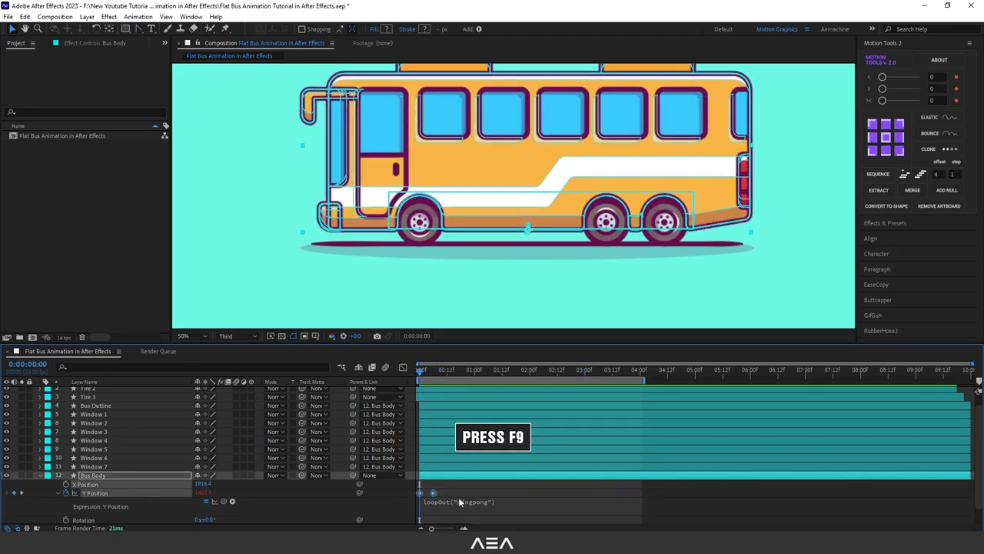
left_click(403, 366)
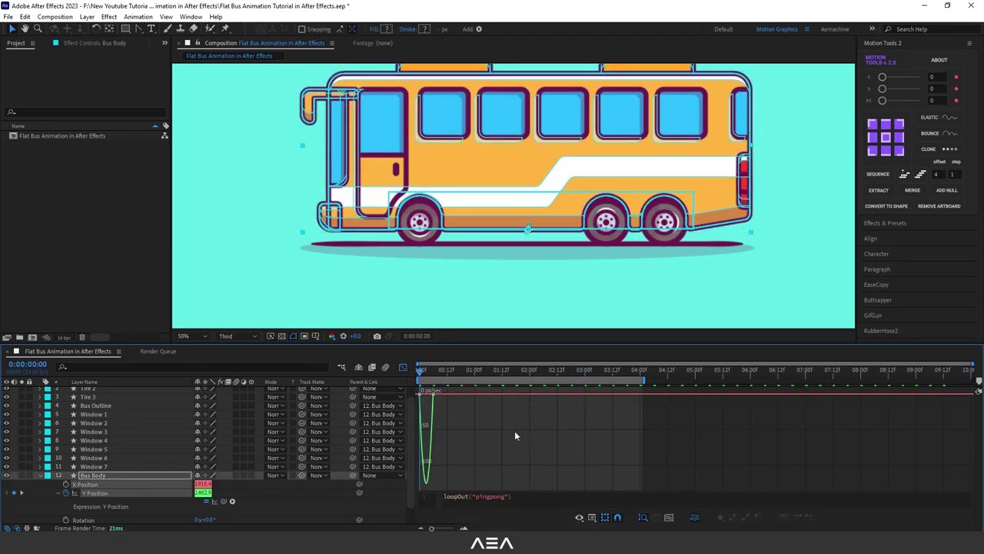
right_click(490, 440)
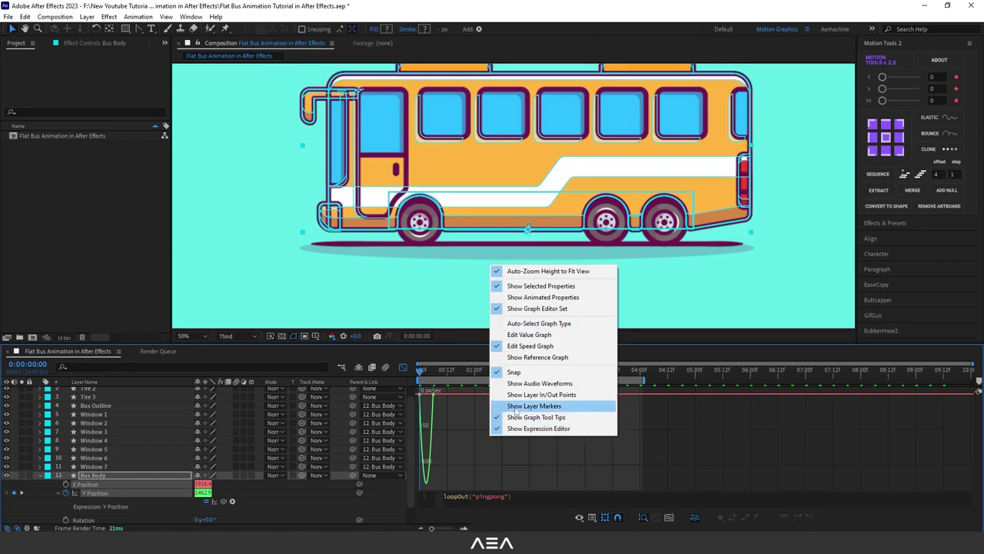
left_click(542, 336)
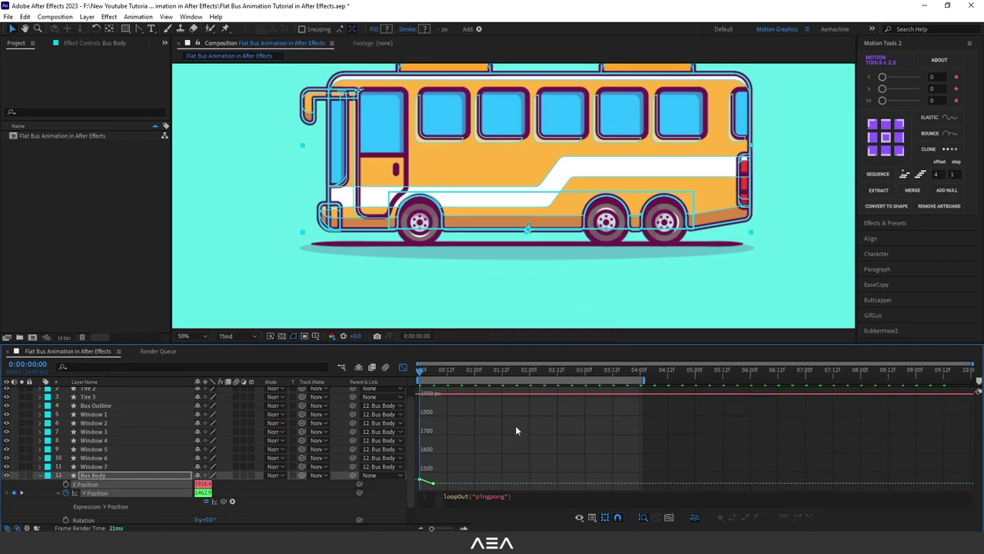
left_click(108, 493)
left_click(105, 491)
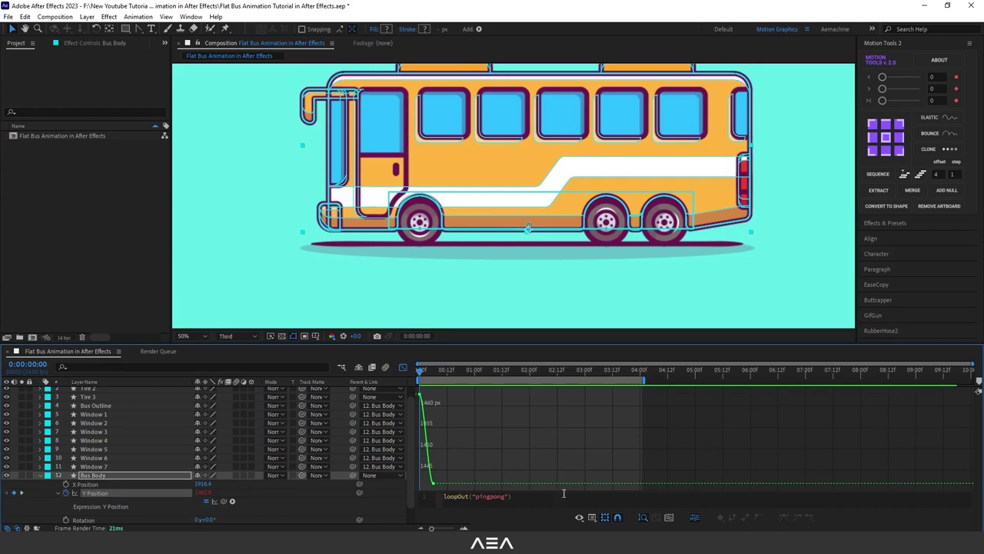
Step: Steepen the middle of the Y Position curve by lengthening the ease handles of both keyframes, fitting the graph to view
left_click(668, 517)
left_click(479, 424)
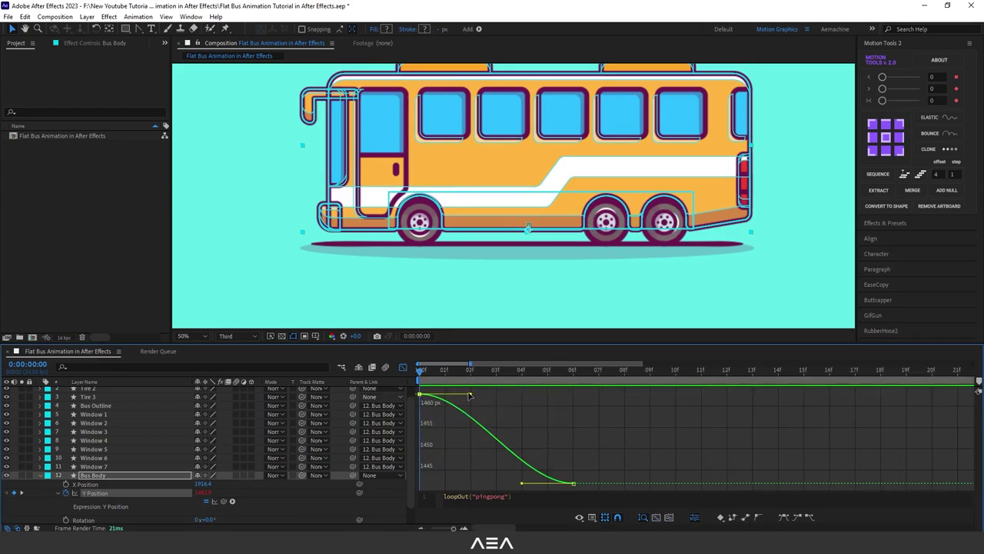
left_click_drag(471, 394, 520, 394)
left_click_drag(522, 483, 487, 484)
left_click(573, 445)
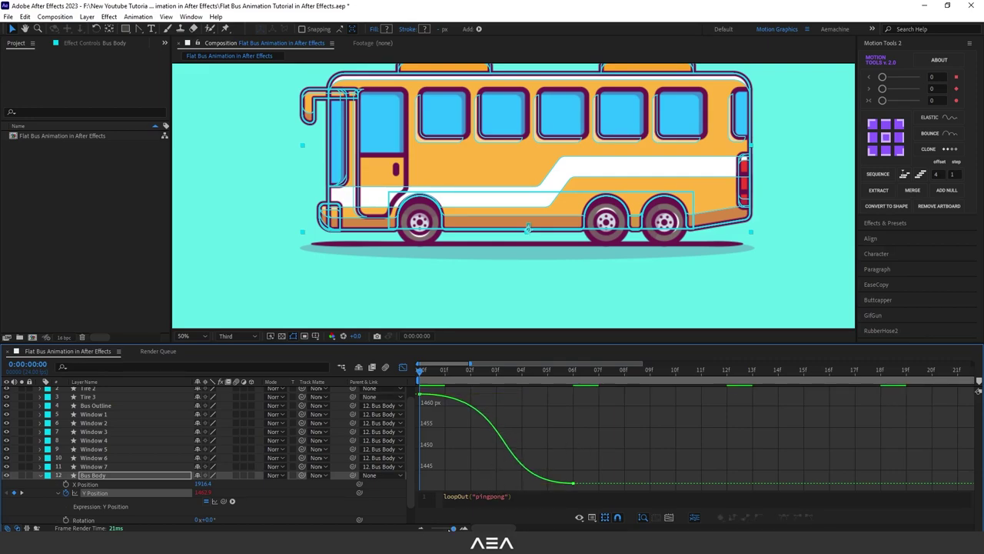
Step: Preview the bus bounce with the adjusted easing over a wider time range
key("minus")
key("minus")
key("minus")
key("space")
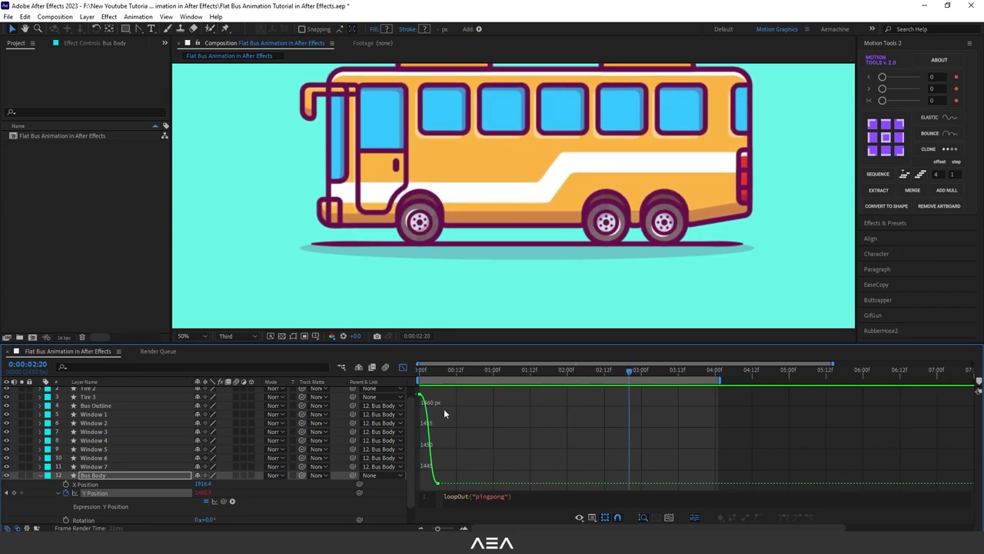
Step: Shorten and angle the first Y Position keyframe's ease handle downward for a quicker start, and preview the bounce from frame 0
left_click_drag(465, 418, 427, 402)
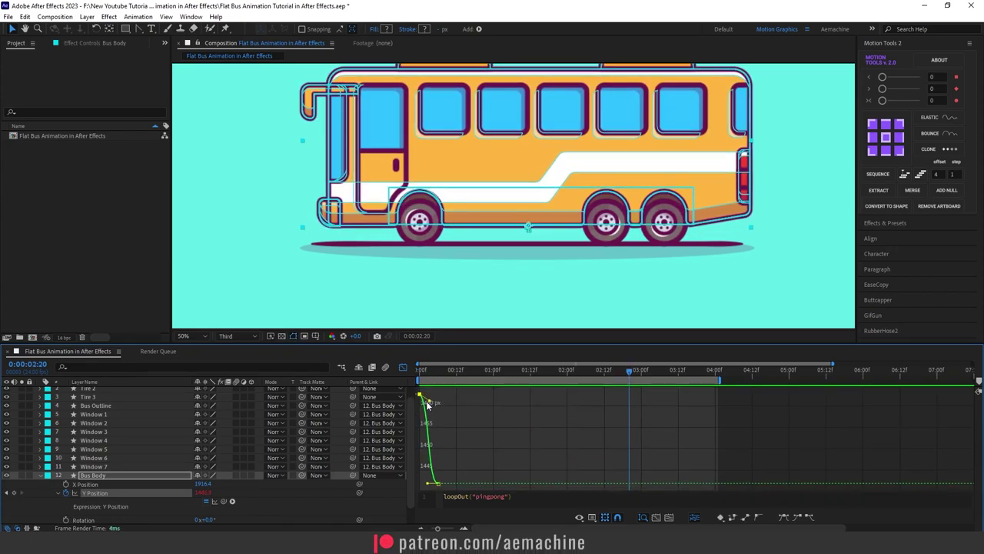
key("Home")
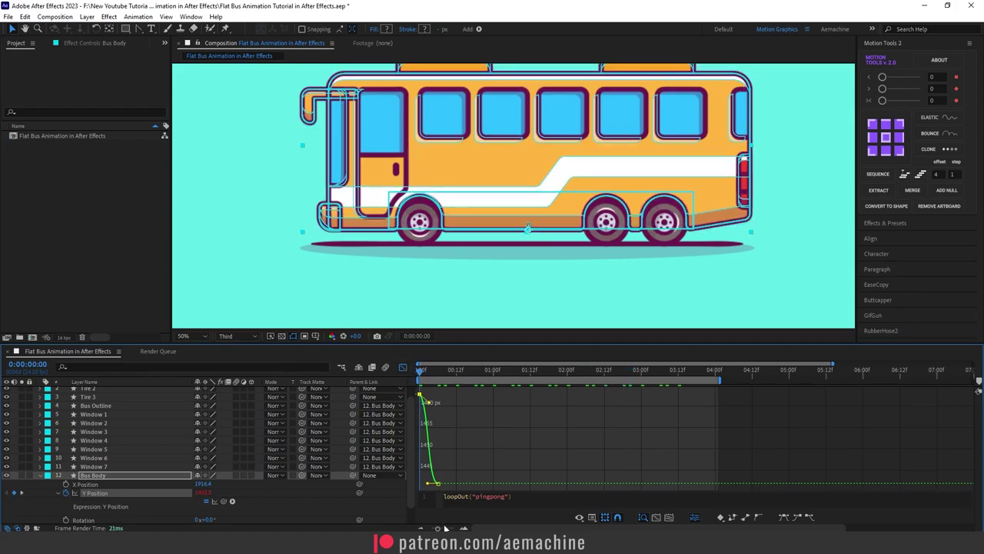
left_click_drag(444, 526, 455, 527)
key("space")
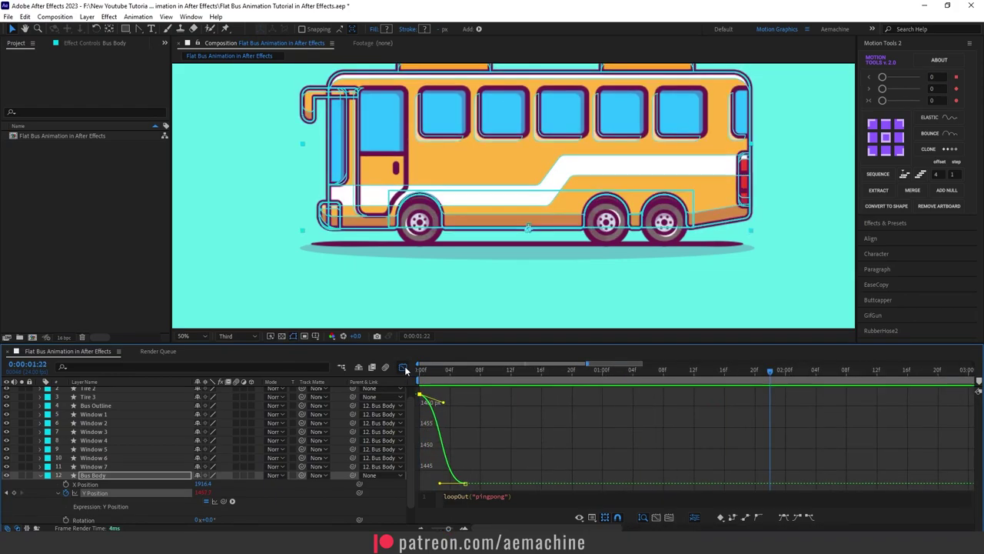
Step: Leave the graph view, soften the bounce by setting Y Position at frame 6 to about 1455, and preview it
left_click(403, 368)
left_click_drag(419, 375, 465, 380)
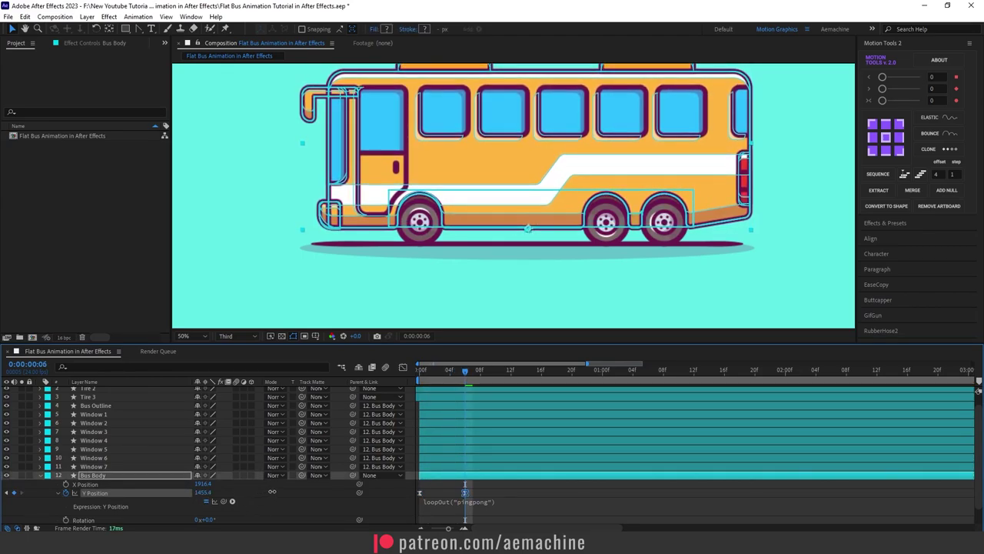
left_click(423, 374)
key("space")
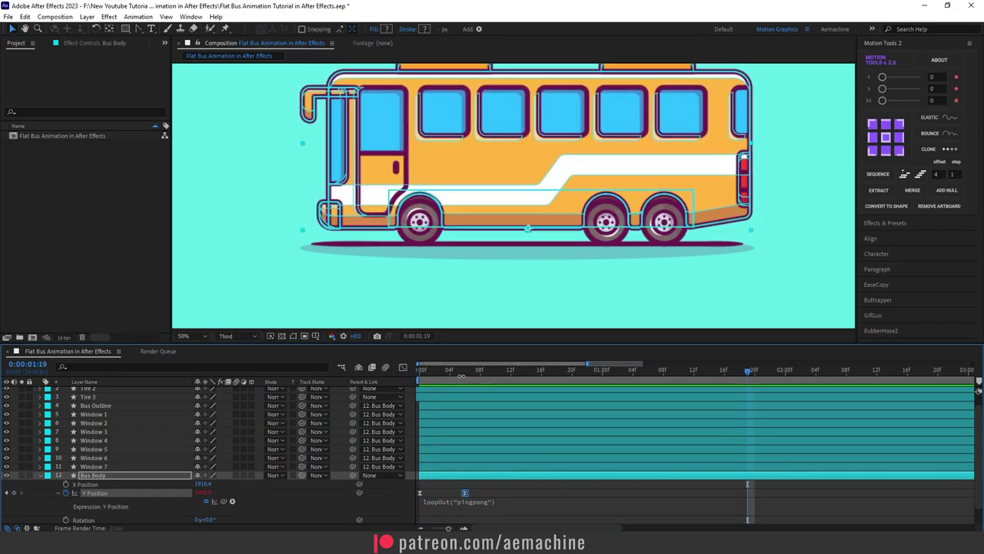
Step: Speed up the bounce by moving the second Y Position keyframe to frame 4, and preview it
key("space")
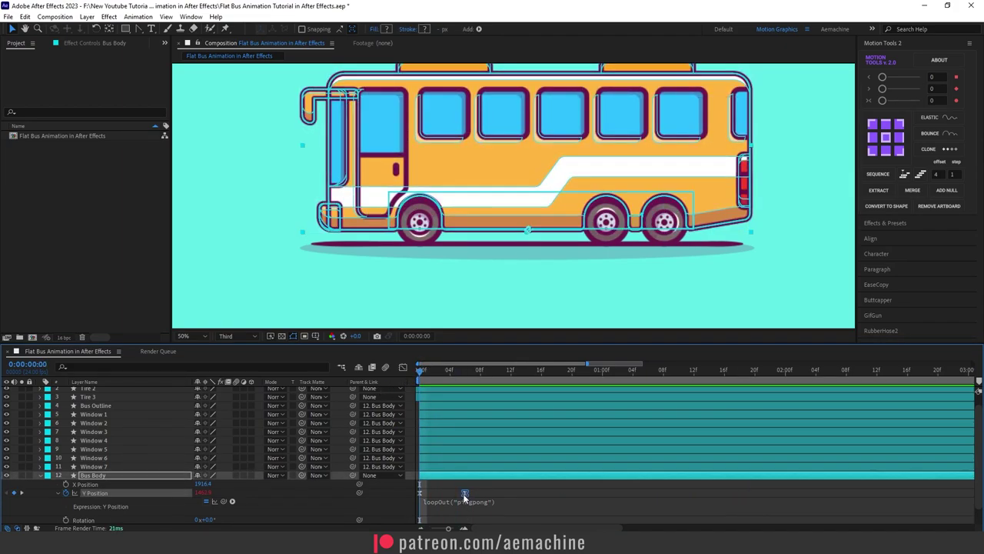
left_click_drag(464, 492, 449, 498)
left_click(495, 496)
key("space")
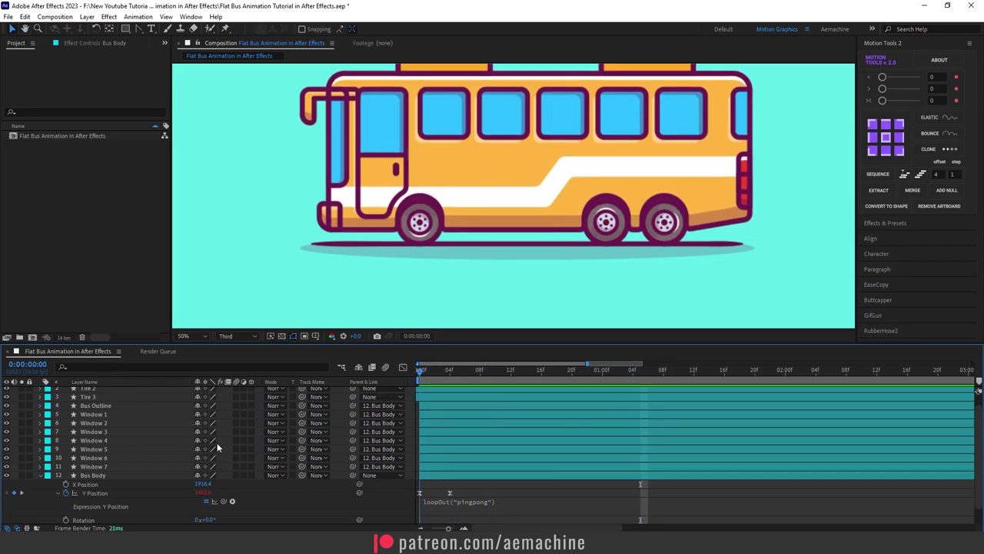
Step: Keyframe the Bus Body's Rotation at 0° on frame 0 and 1.5° on frame 4
left_click(120, 477)
scroll(131, 486, "down", 1)
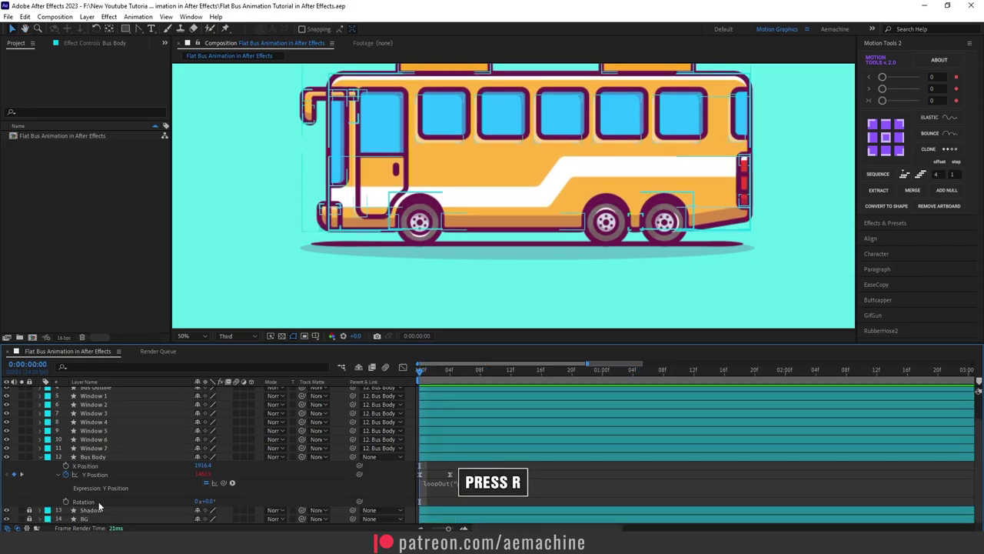
left_click(66, 501)
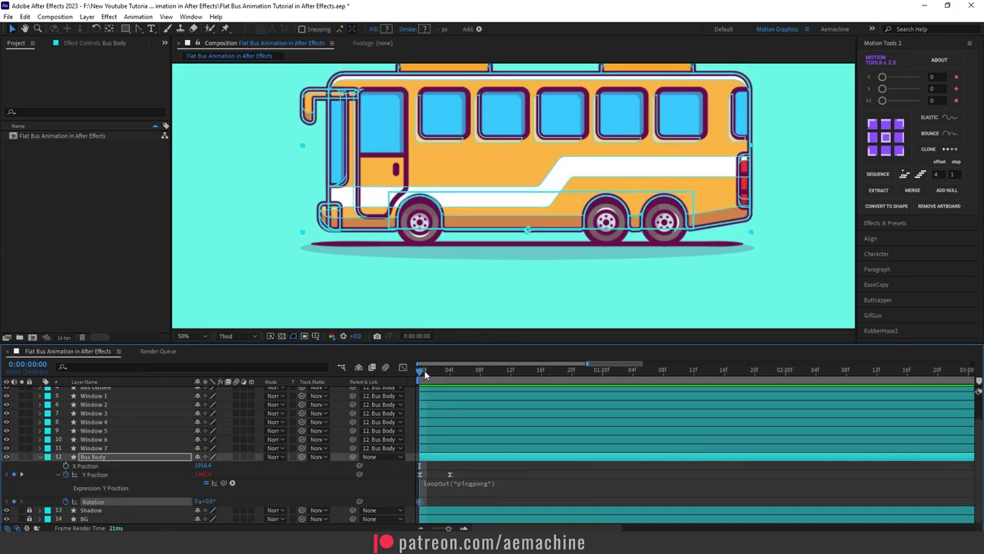
left_click_drag(426, 374, 449, 375)
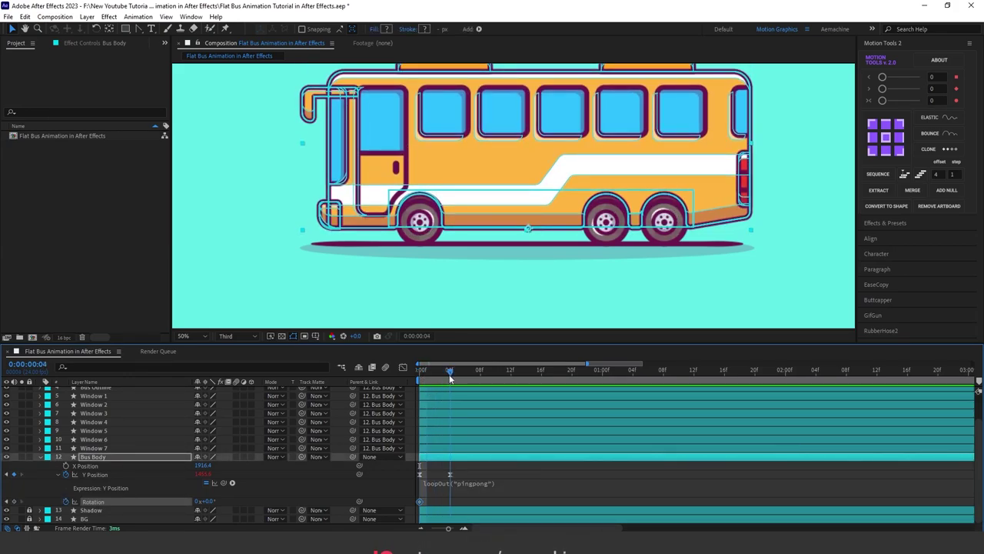
left_click(251, 491)
left_click_drag(209, 501, 229, 505)
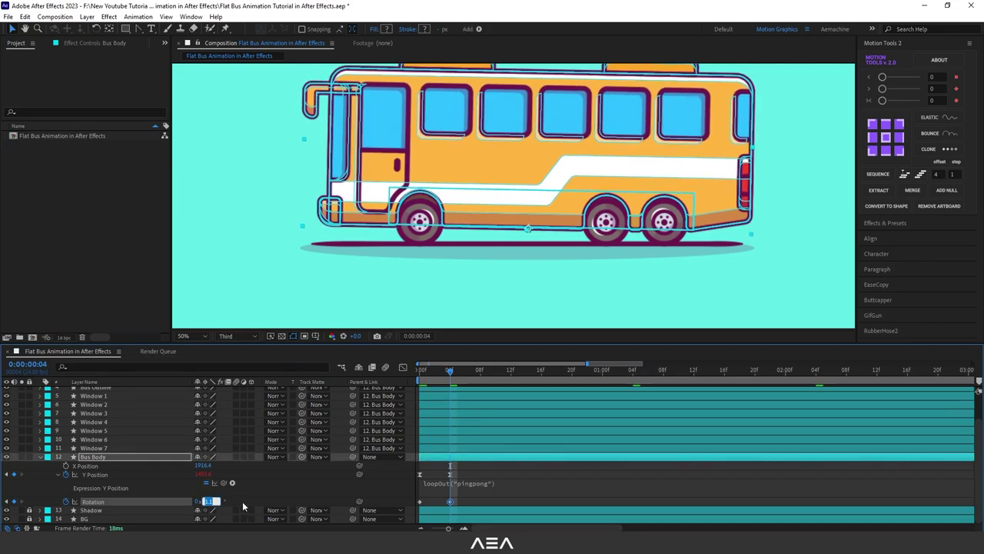
type("1.5")
left_click(245, 500)
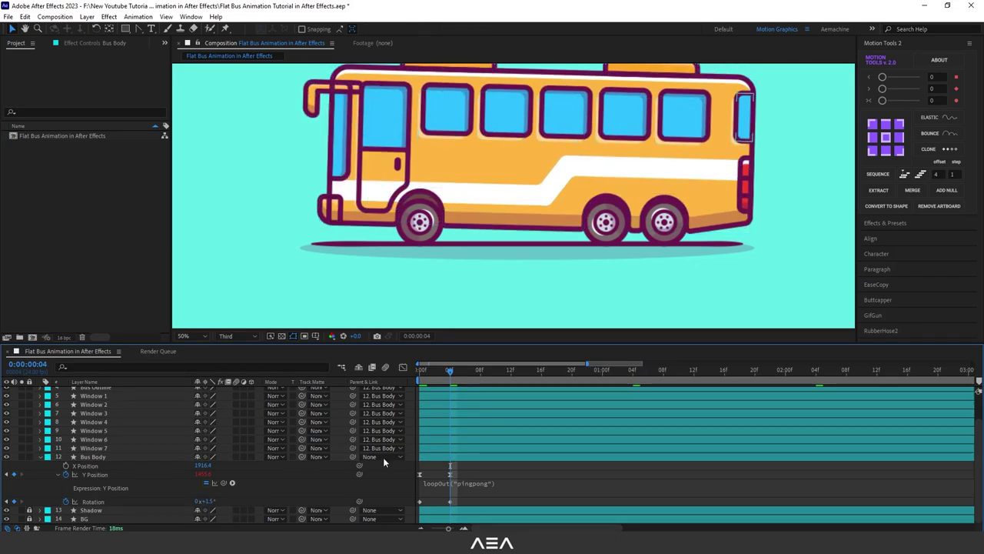
Step: Reduce the Bus Body's tilt by setting its Rotation at frame 4 to 1°
mouse_move(449, 373)
left_mouse_down()
mouse_move(419, 374)
mouse_move(452, 377)
left_mouse_up()
left_click(207, 500)
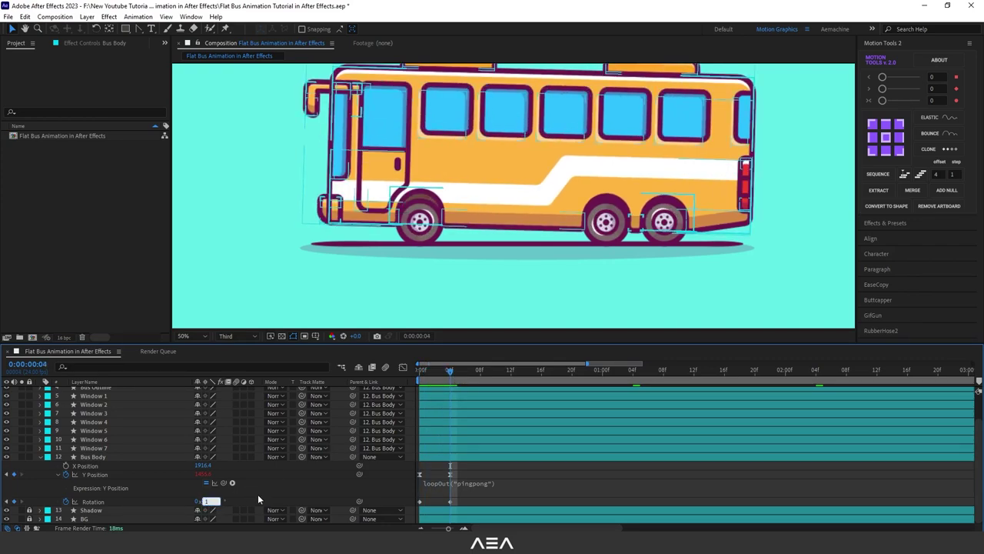
type("1")
key("Return")
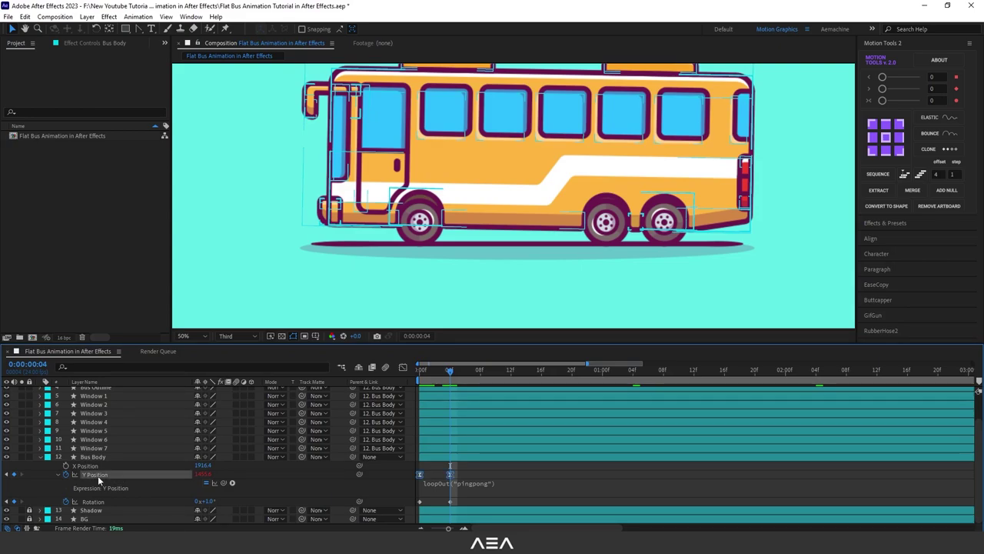
Step: Copy only the loopOut("pingpong") expression from the Bus Body's Y Position and paste it onto Rotation
right_click(92, 475)
left_click(136, 435)
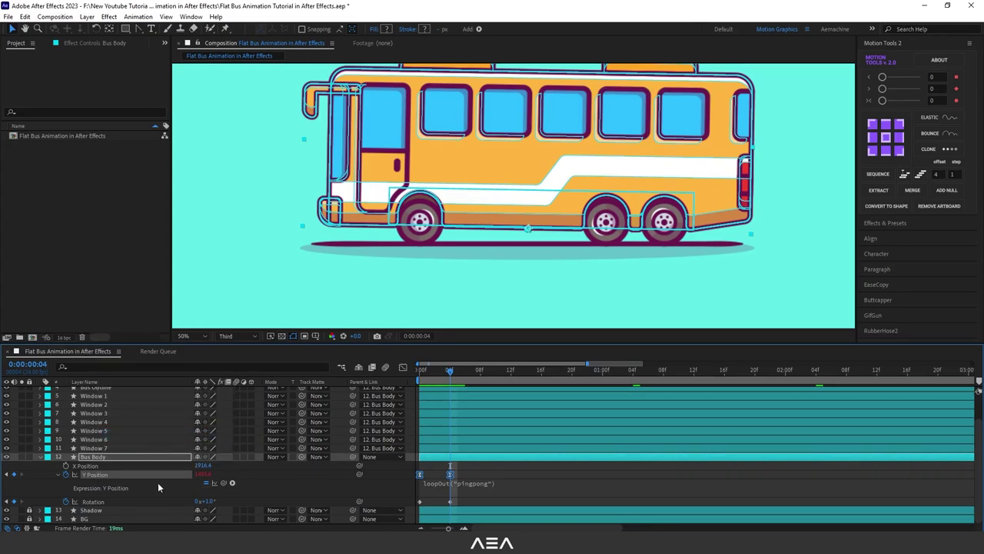
left_click(91, 503)
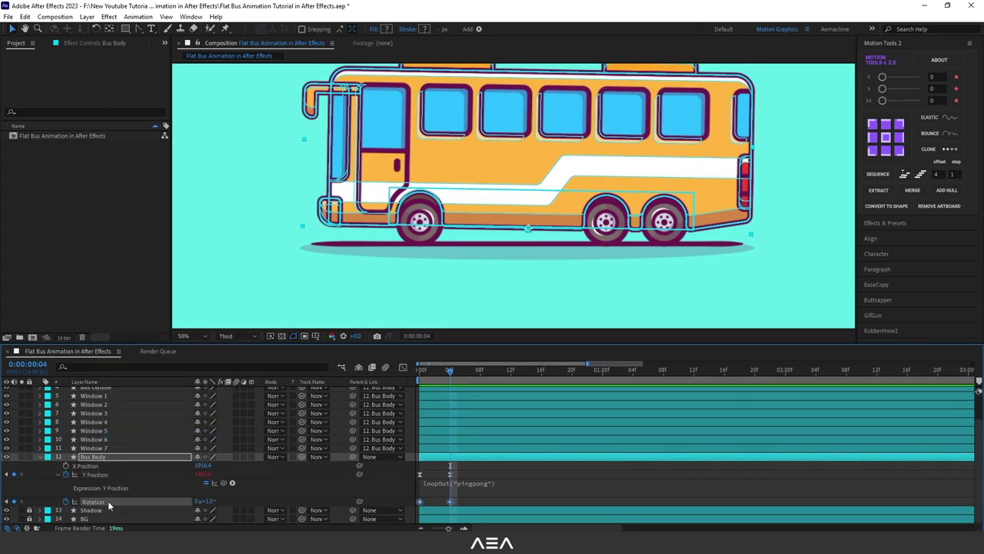
key("ctrl+v")
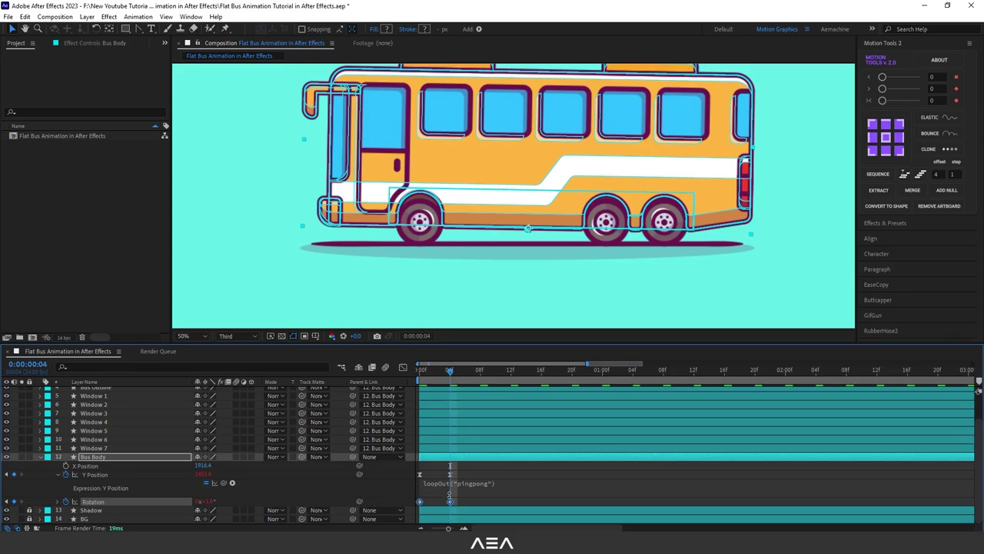
Step: Apply Easy Ease to both Rotation keyframes and lengthen the second keyframe's incoming ease handle in the graph
key("F9")
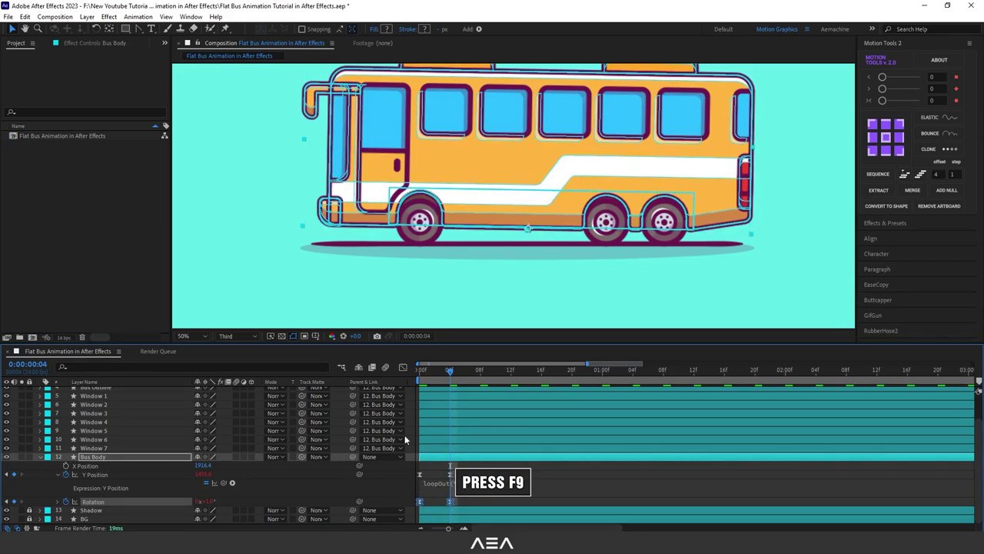
left_click(402, 369)
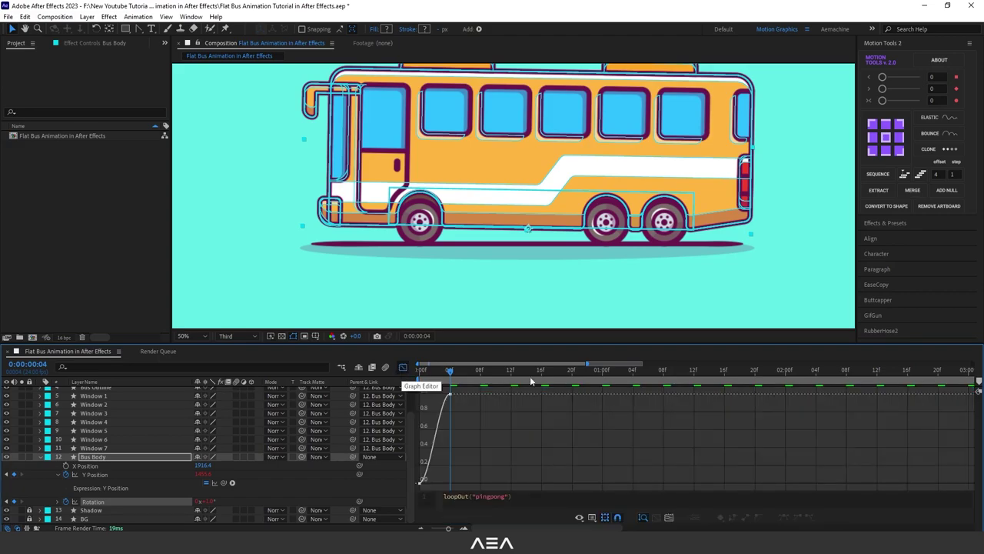
left_click_drag(441, 394, 436, 394)
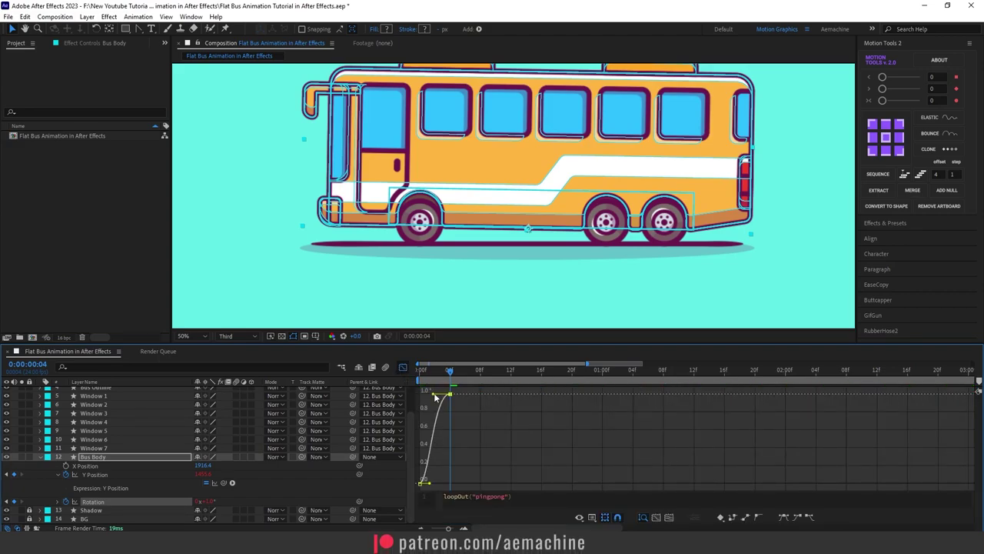
Step: Preview the tilting bounce from frame 0 and return to the layer bar view
left_click(422, 373)
key("space")
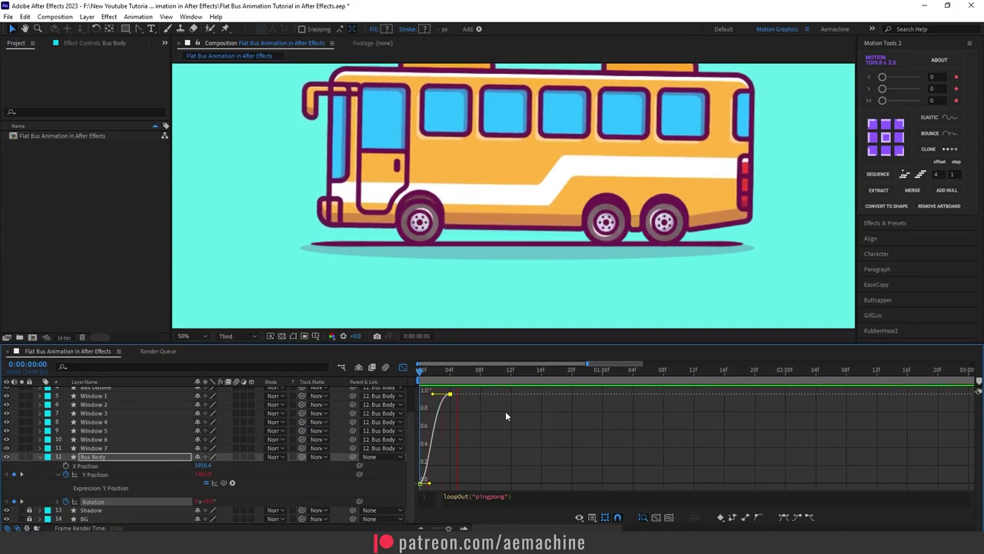
key("space")
key("shift+F3")
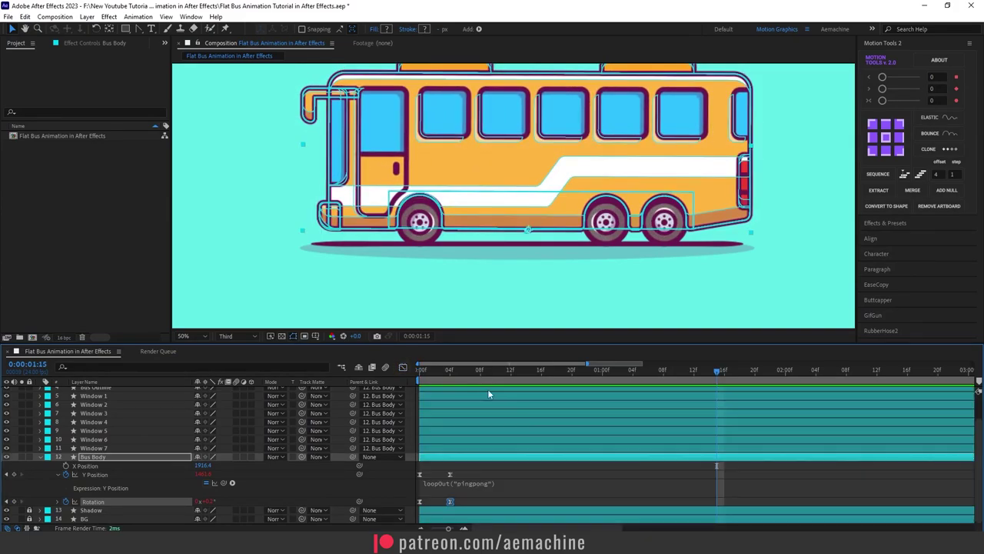
Step: Try shifting both Rotation keyframes two frames earlier and preview the bus motion from frame 0
left_click(496, 468)
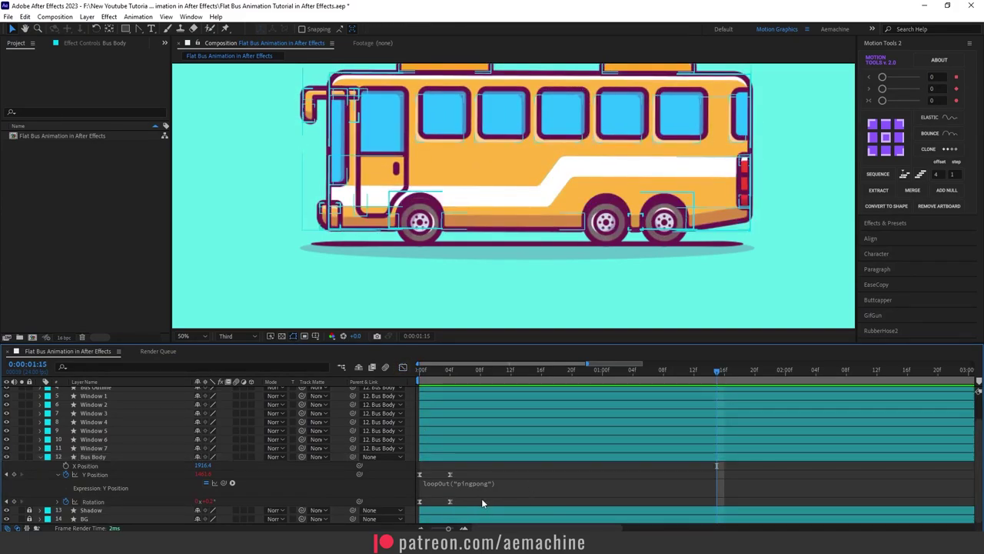
left_click_drag(481, 498, 442, 505)
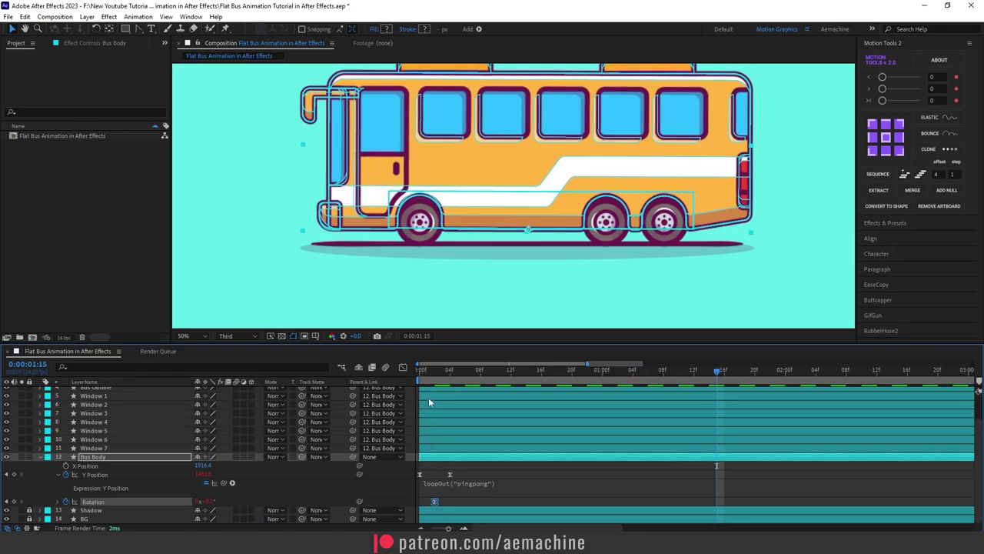
left_click(422, 368)
left_click(471, 467)
key("space")
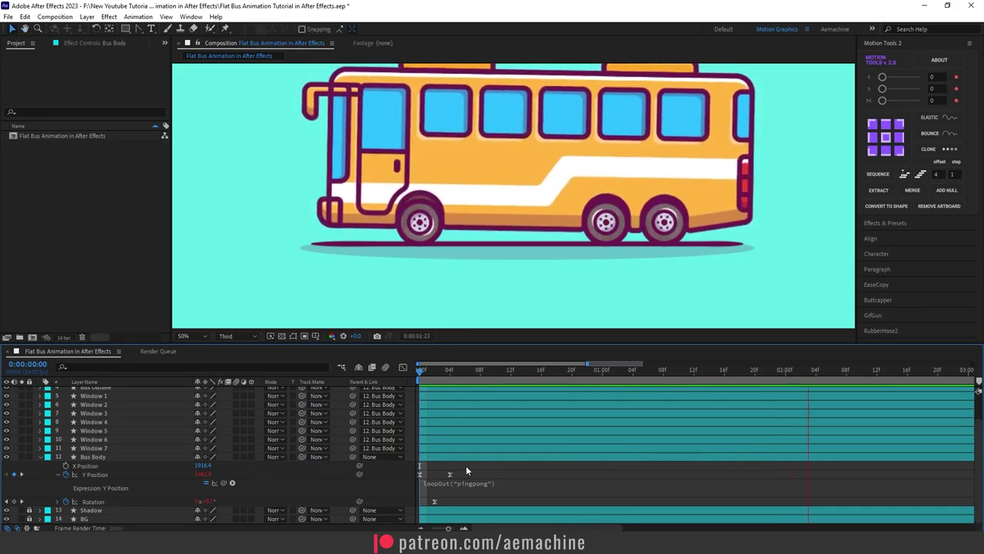
key("space")
Step: Undo the Rotation keyframe shift and preview the motion from frame 0 for comparison
key("ctrl+z")
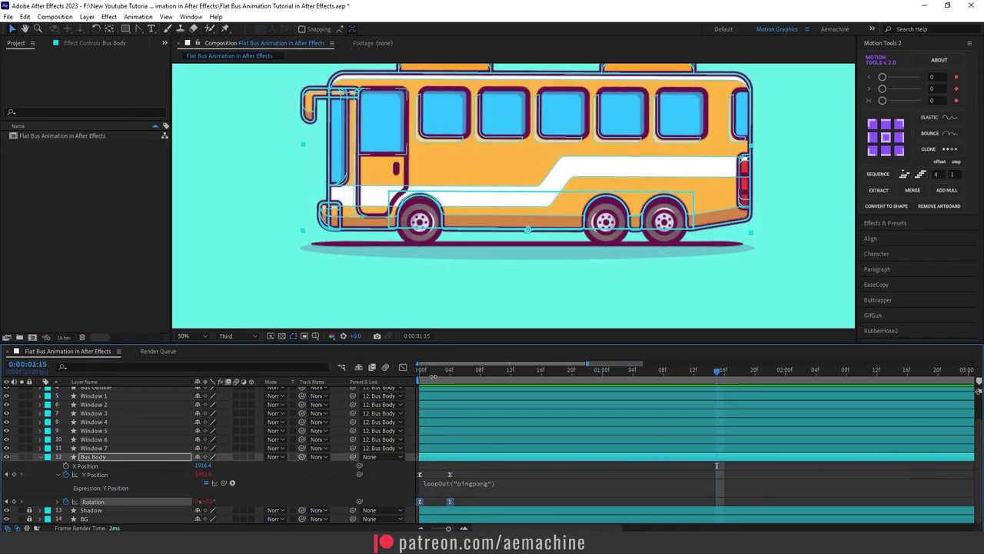
left_click(420, 375)
left_click(500, 469)
key("space")
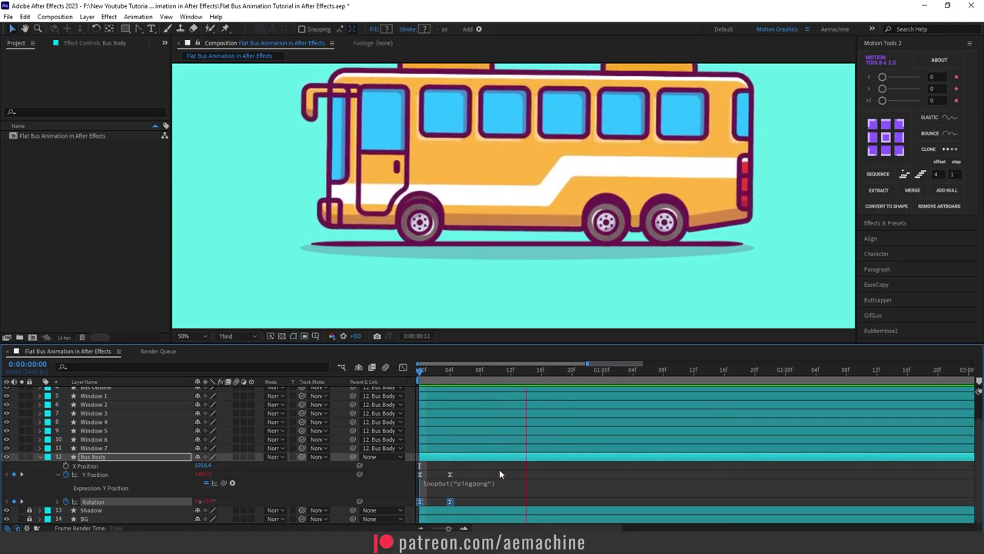
Step: Offset both Rotation keyframes two frames earlier, placing the last one at frame 2, and preview the whole composition
left_click_drag(450, 501, 437, 502)
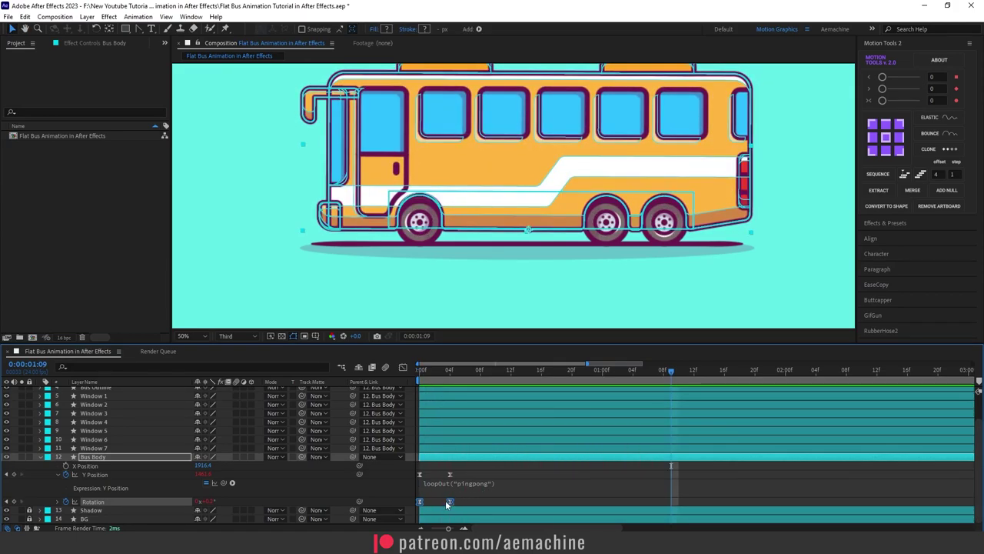
left_click(465, 502)
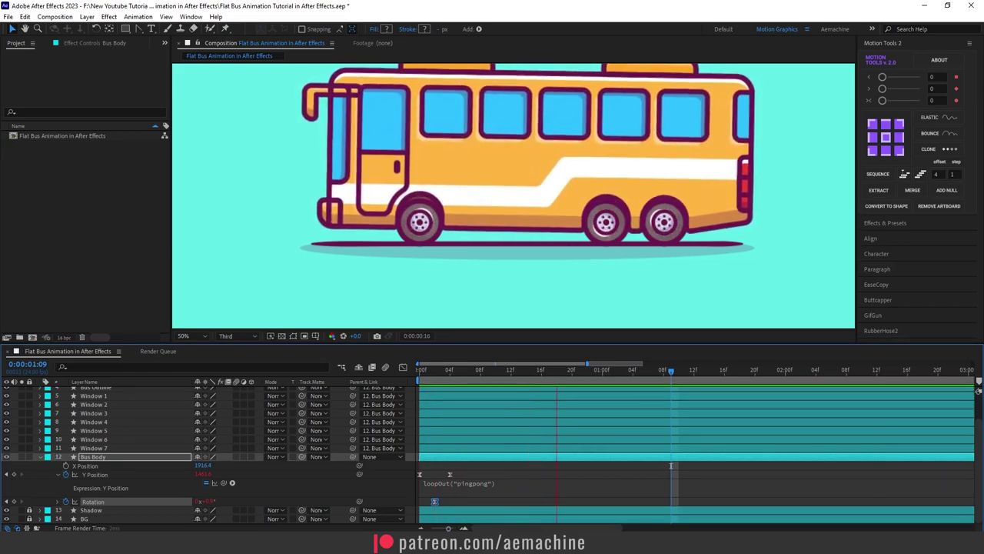
left_click_drag(448, 528, 431, 529)
scroll(625, 270, "down", 5)
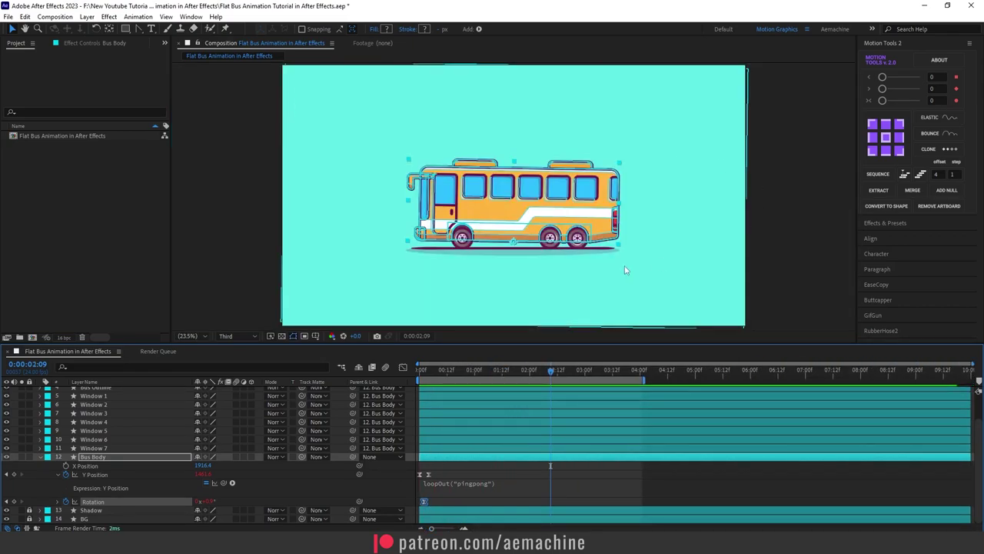
left_click(772, 222)
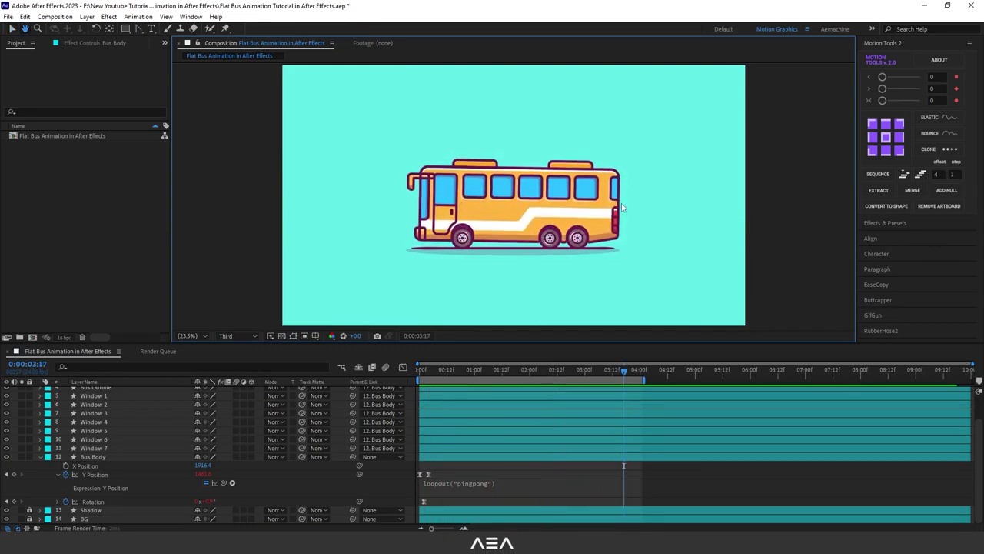
Step: Enlarge the bus to 50% and collapse the Bus Body layer's properties
key("period")
key("period")
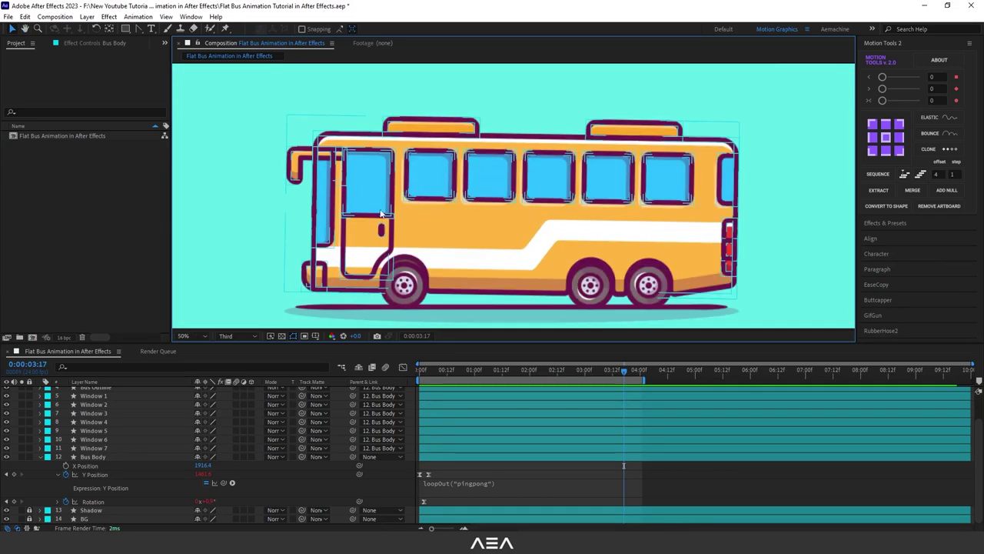
left_click(40, 457)
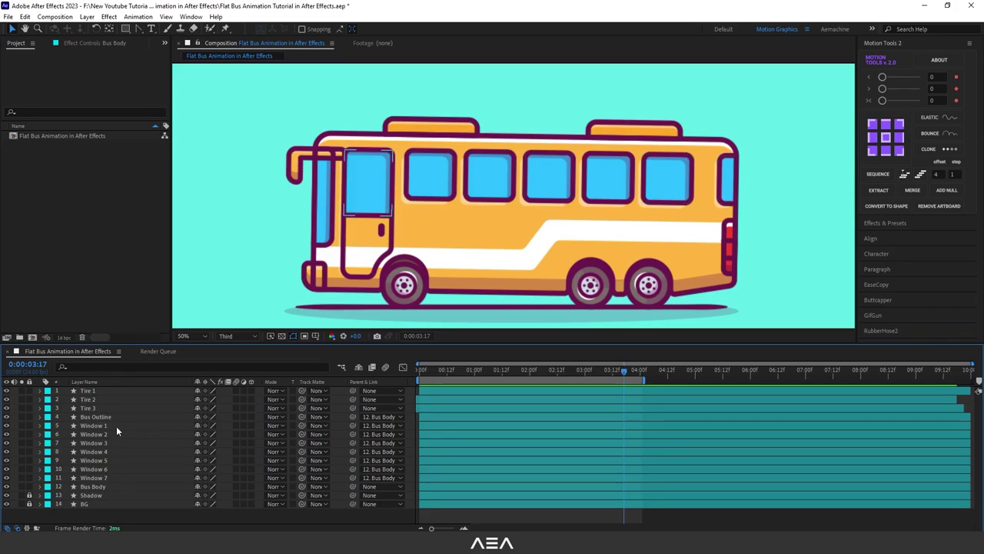
Step: Identify the Window 1 layer's artwork on the bus, clear the selection, and save the project
left_click(114, 426)
left_click(105, 510)
left_click(84, 427)
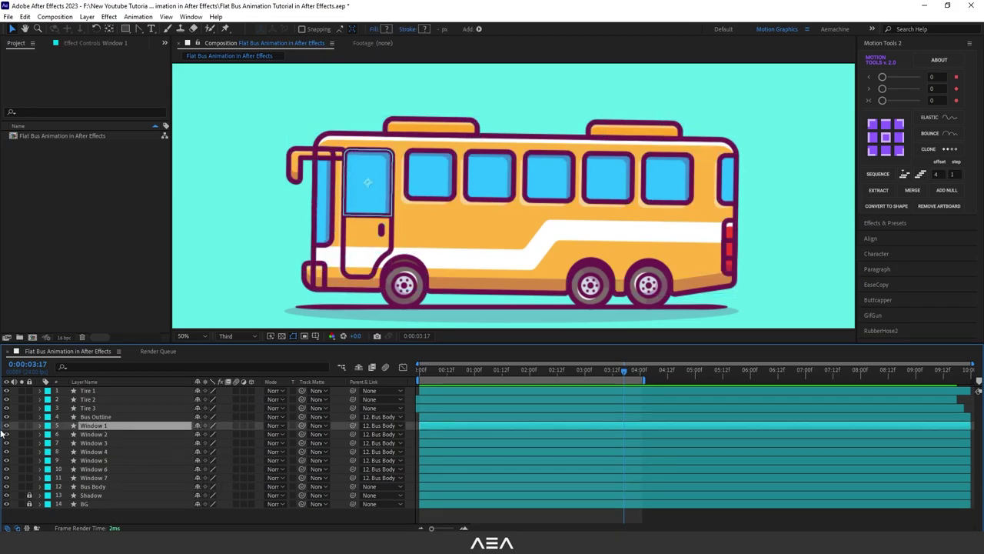
left_click(7, 427)
left_click(109, 518)
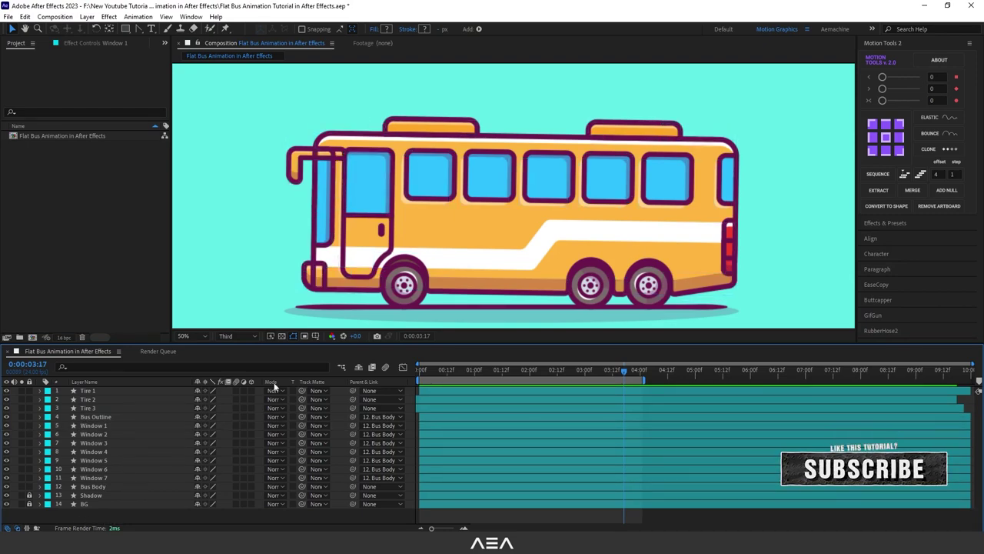
key("ctrl+s")
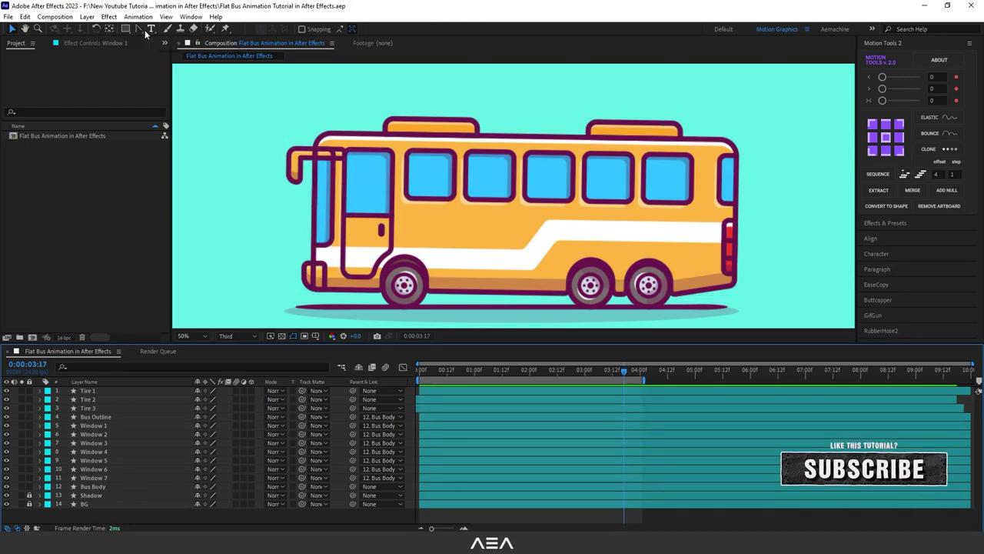
Step: Activate the Pen tool and set the shape fill to None
left_click(139, 31)
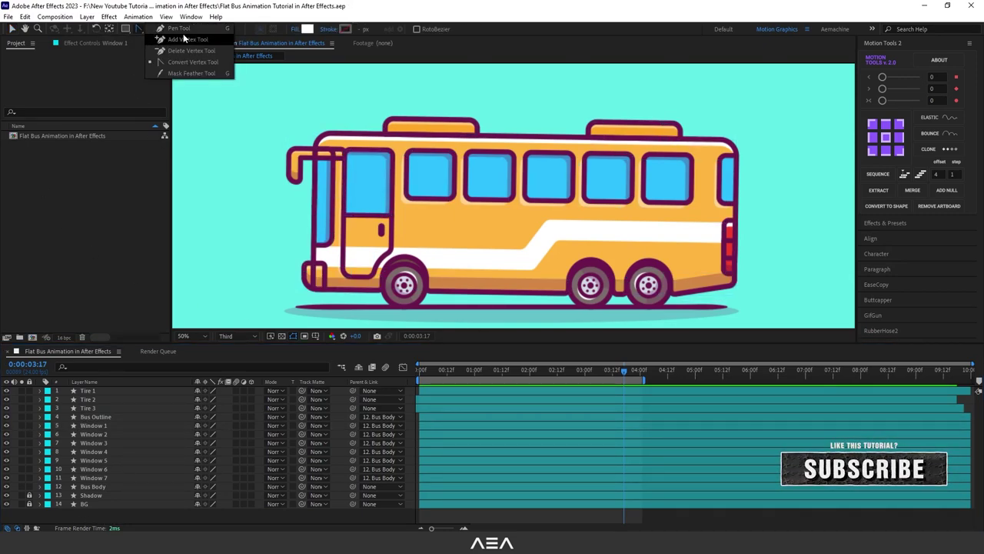
left_click(295, 29)
left_click(254, 228)
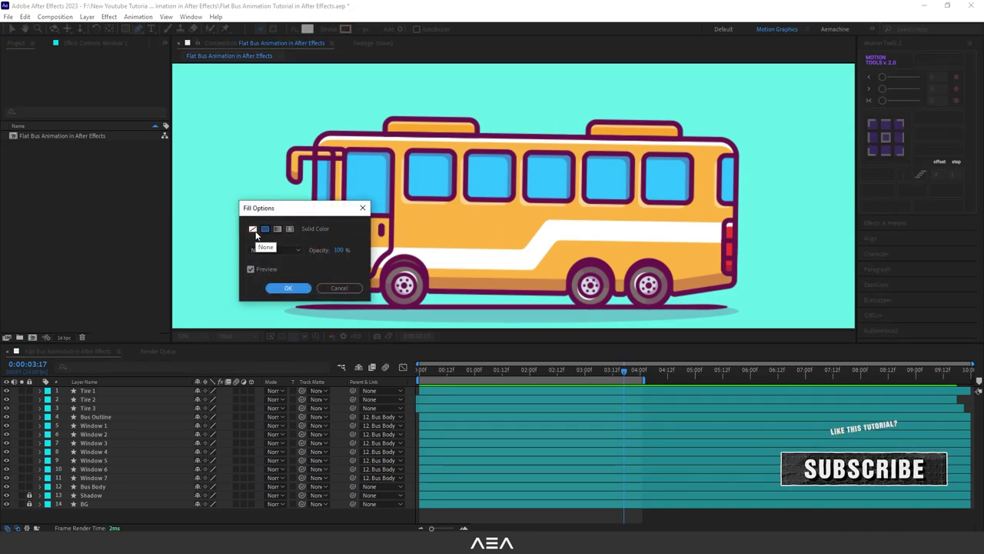
left_click(289, 288)
Step: Set the shape stroke color to white (FFFFFF)
left_click(346, 29)
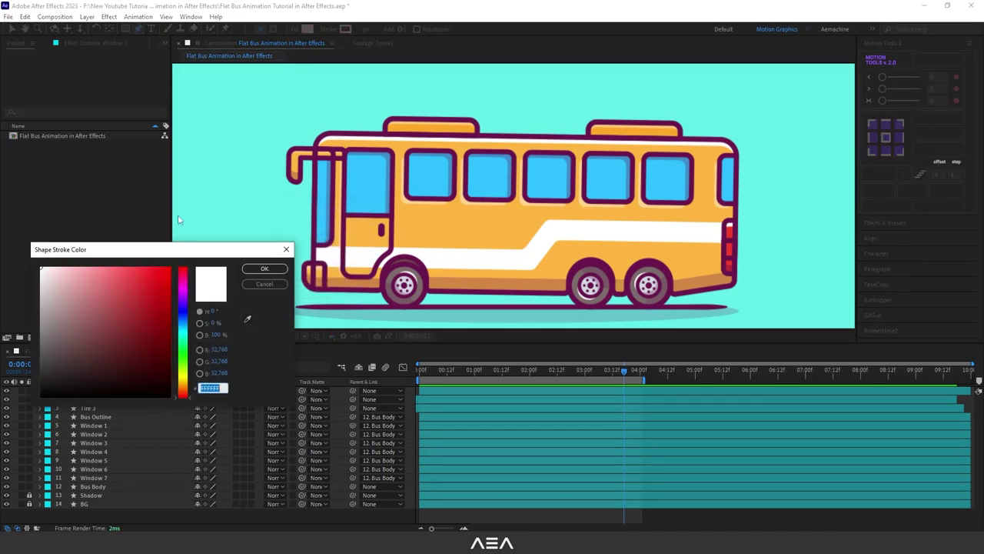
left_click(100, 313)
left_click_drag(100, 314, 2, 216)
left_click(264, 269)
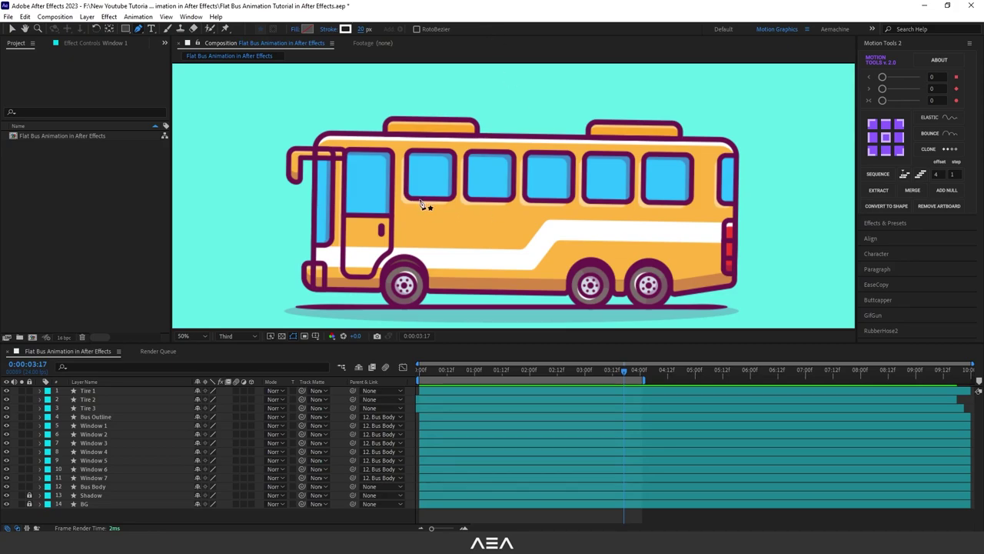
Step: Draw a diagonal white line across the bus door window and set its stroke width to 47 px
scroll(356, 241, "up", 2)
left_click(300, 257)
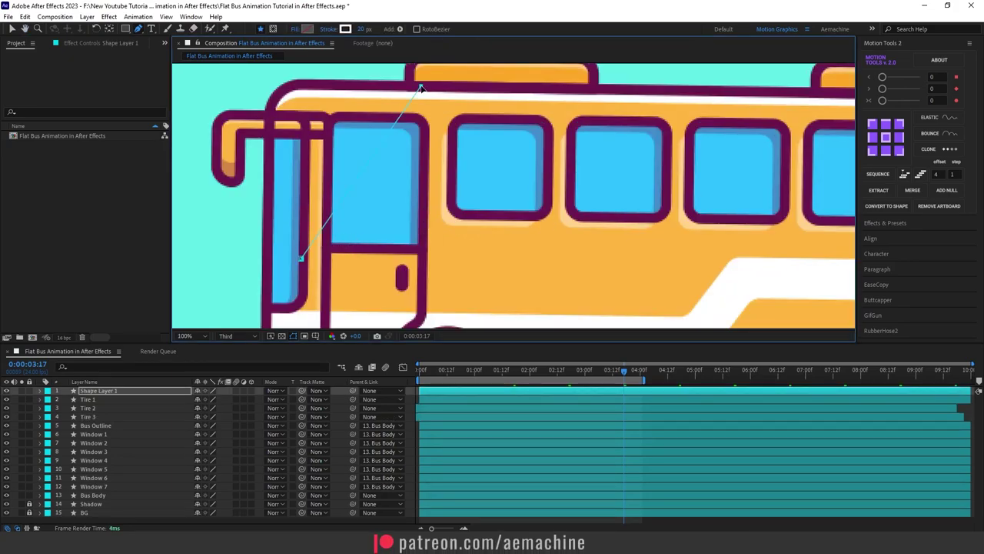
left_click(420, 88)
left_click_drag(359, 30, 383, 32)
Step: Rename the new shape layer as Reflection 1
left_click(103, 391)
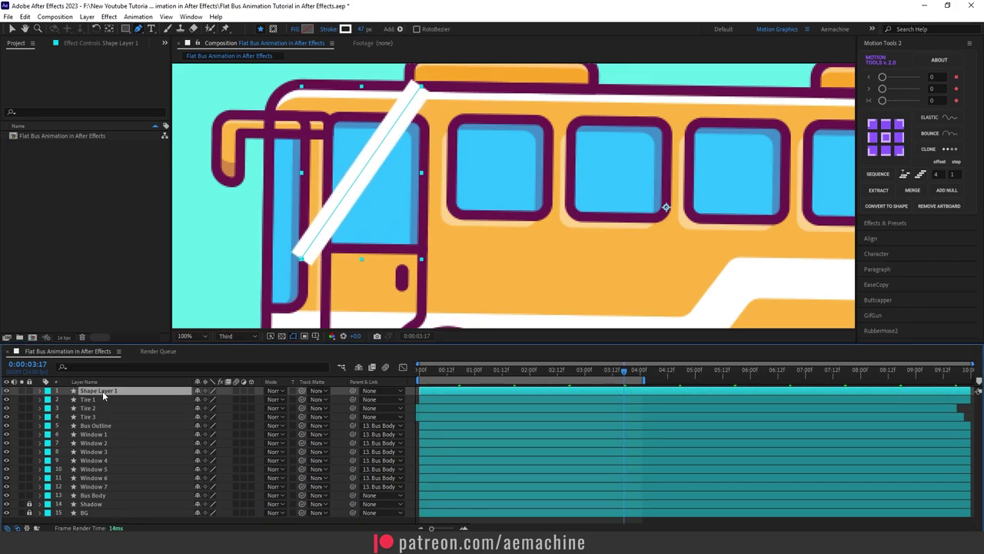
key("Return")
type("Reflec")
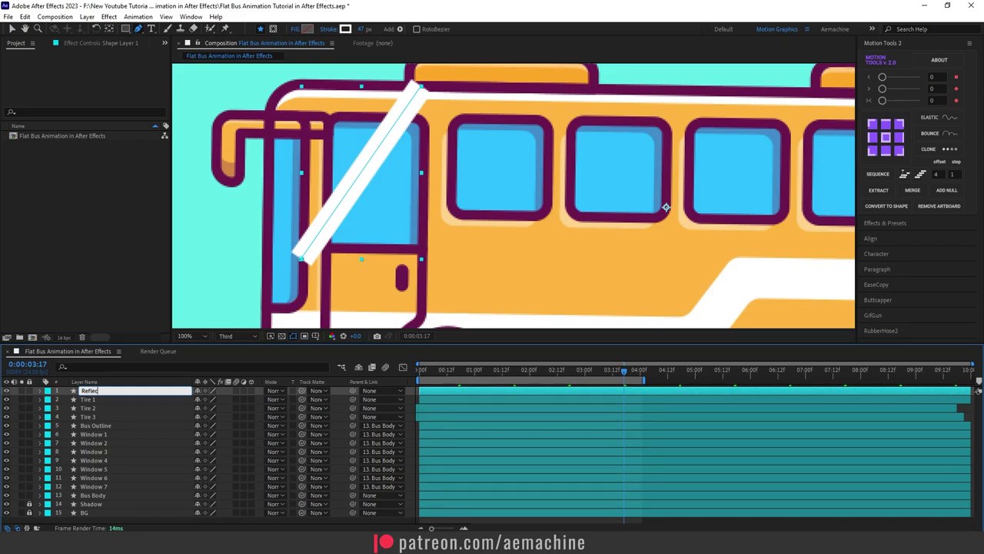
type("tion 1")
key("Return")
Step: Duplicate the diagonal stroke inside the Reflection 1 layer and offset the copy down and to the right as a parallel stripe
left_click(40, 391)
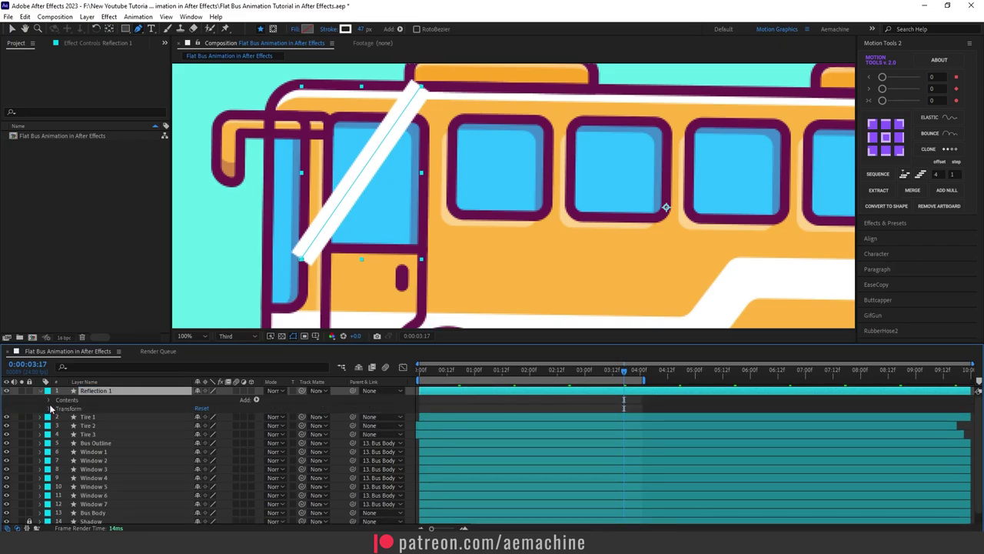
key("ctrl+d")
key("v")
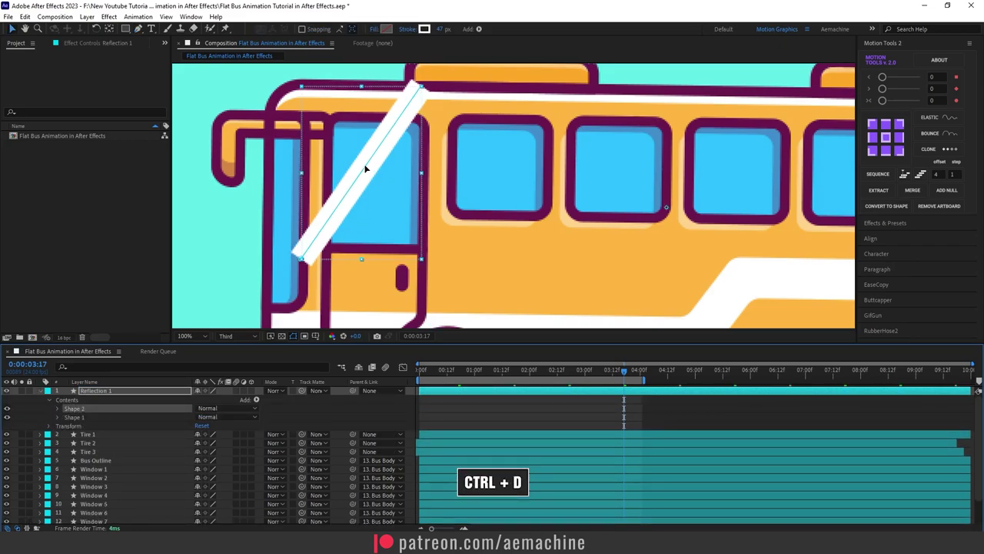
left_click_drag(370, 168, 396, 190)
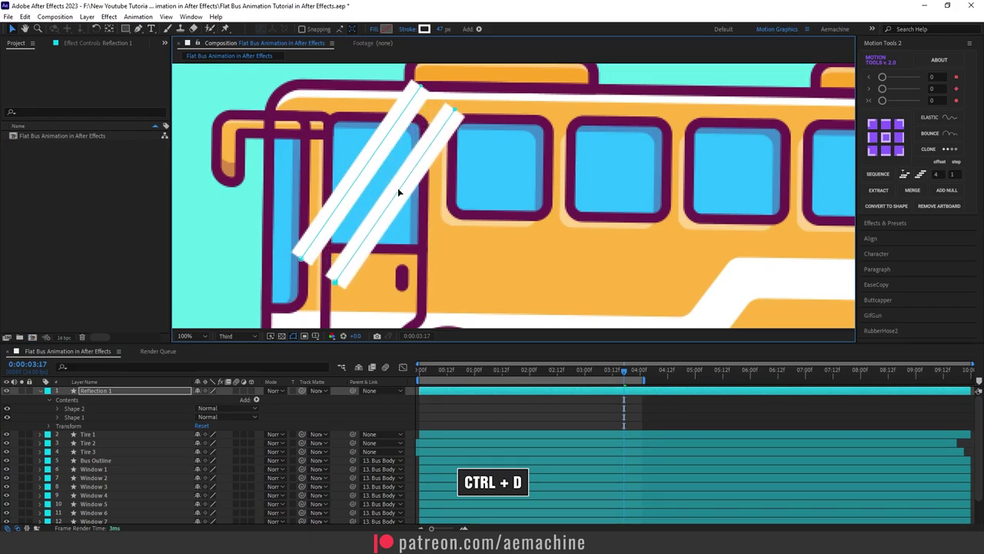
Step: Lower the Reflection 1 layer's opacity to 33%
left_click(48, 425)
scroll(110, 436, "down", 1)
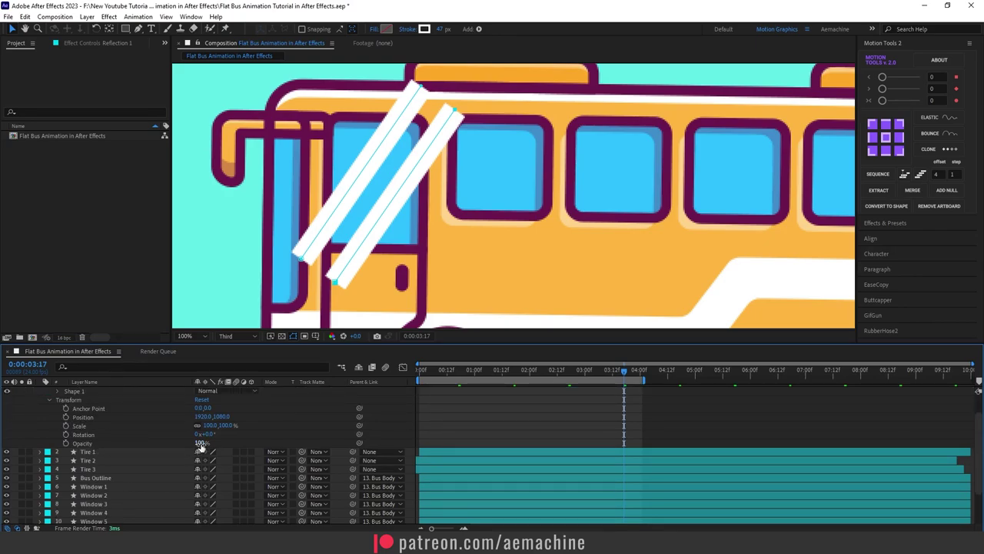
left_click_drag(199, 445, 167, 446)
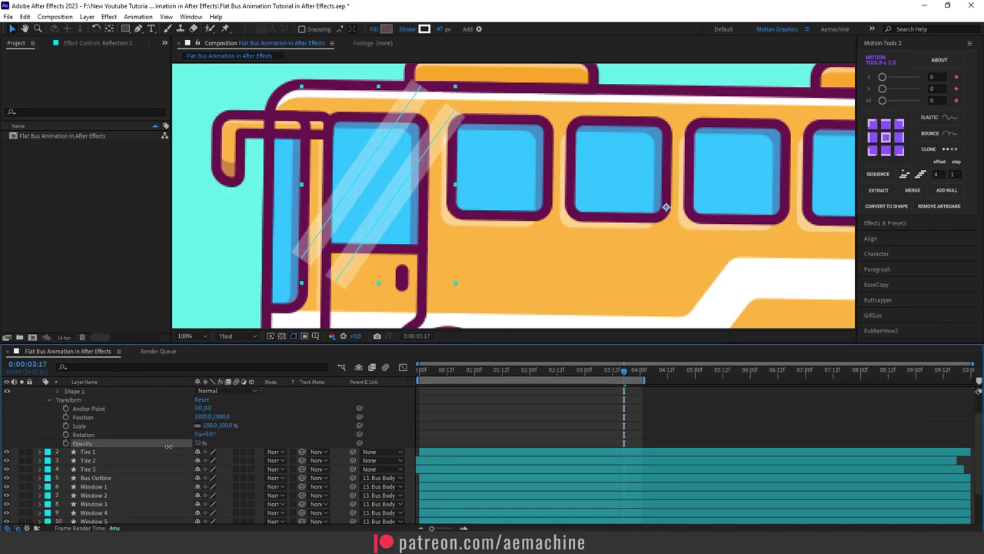
Step: Collapse Reflection 1's properties, place the layer directly above Window 1, and parent it to Window 1
scroll(72, 404, "up", 1)
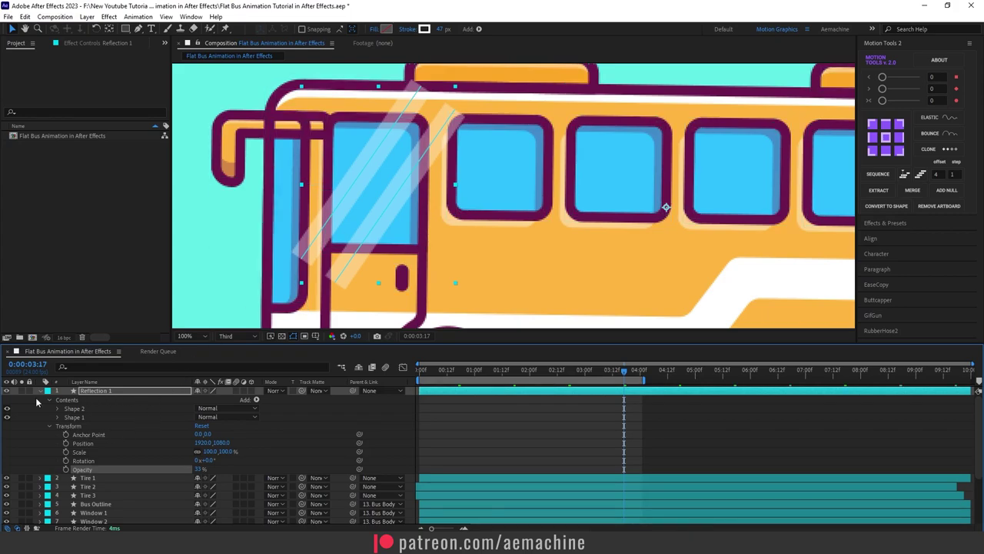
left_click(45, 400)
left_click(48, 408)
left_click(40, 391)
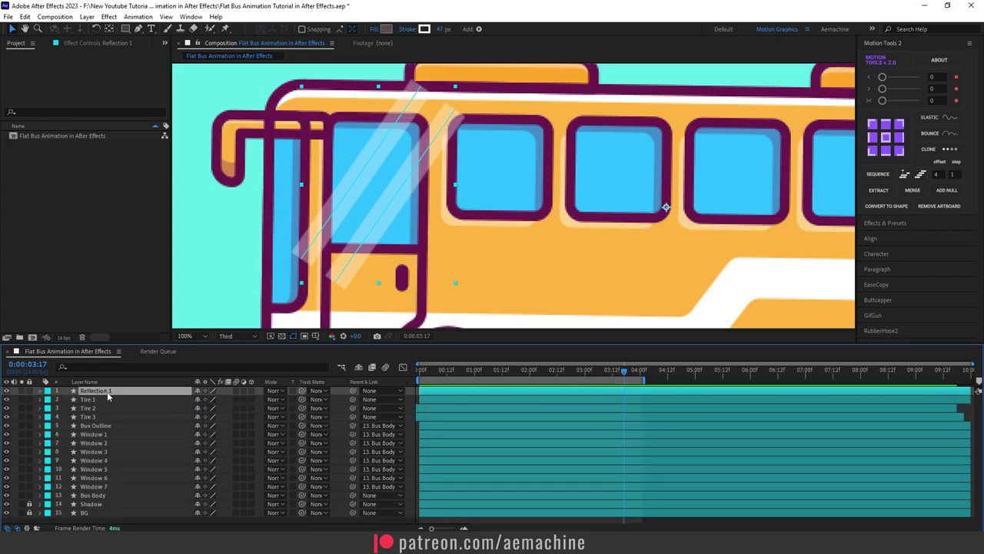
left_click_drag(108, 396, 136, 436)
left_click_drag(353, 425, 95, 435)
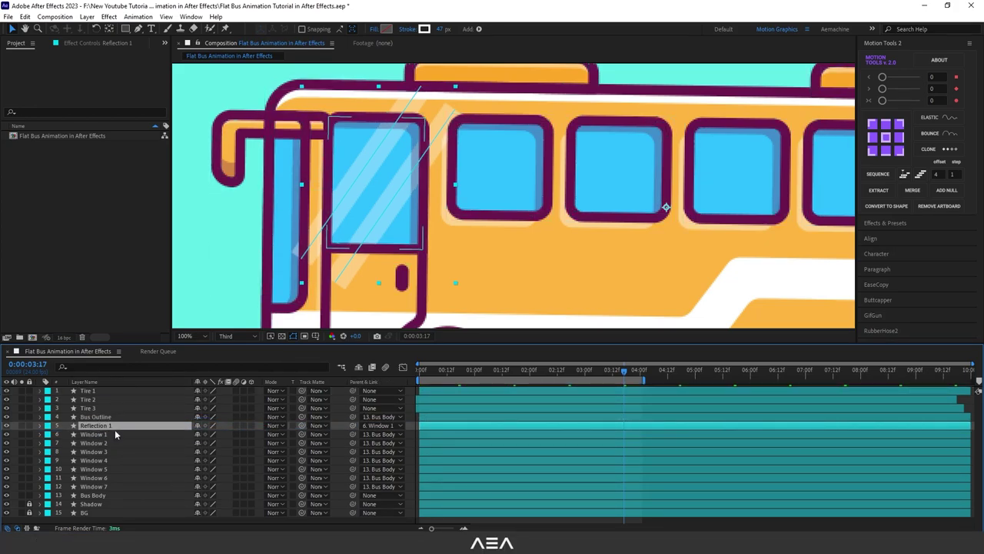
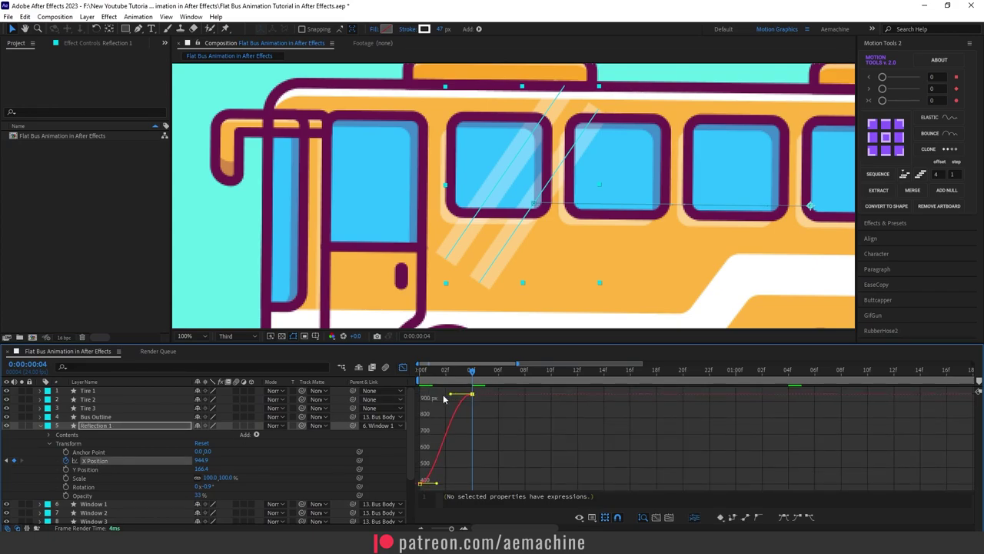
Step: Stretch the incoming ease of Reflection 1's second X Position keyframe and return to the layer timeline
left_click_drag(443, 398, 429, 392)
left_click(403, 367)
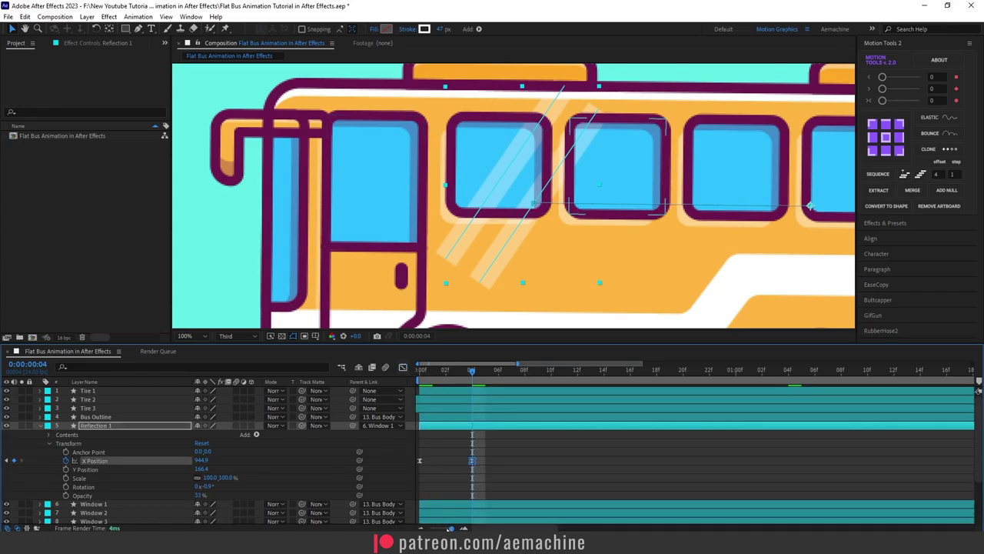
left_click_drag(451, 528, 437, 528)
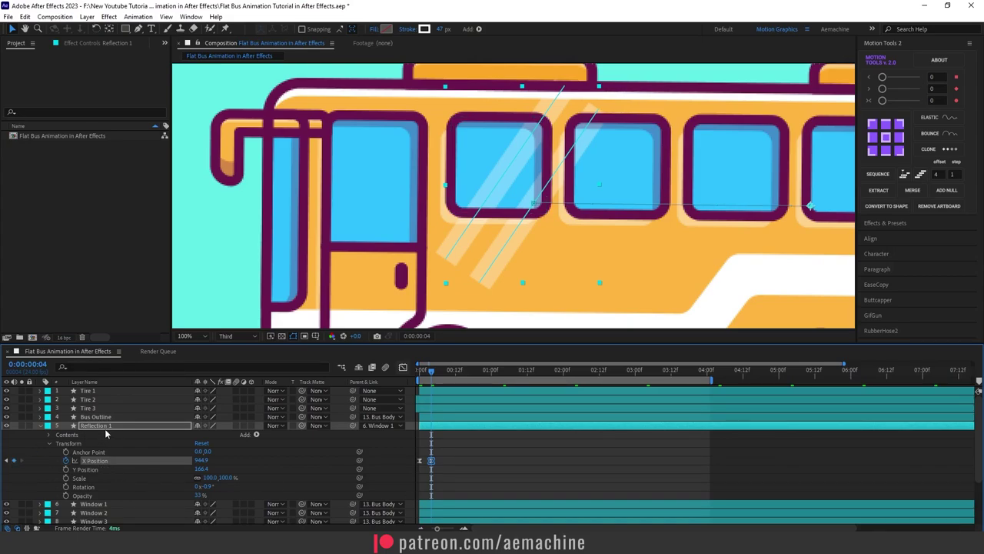
Step: Copy only the looping expression from Bus Body's Y Position and paste it onto Reflection 1's X Position
scroll(130, 425, "down", 1)
scroll(104, 417, "up", 1)
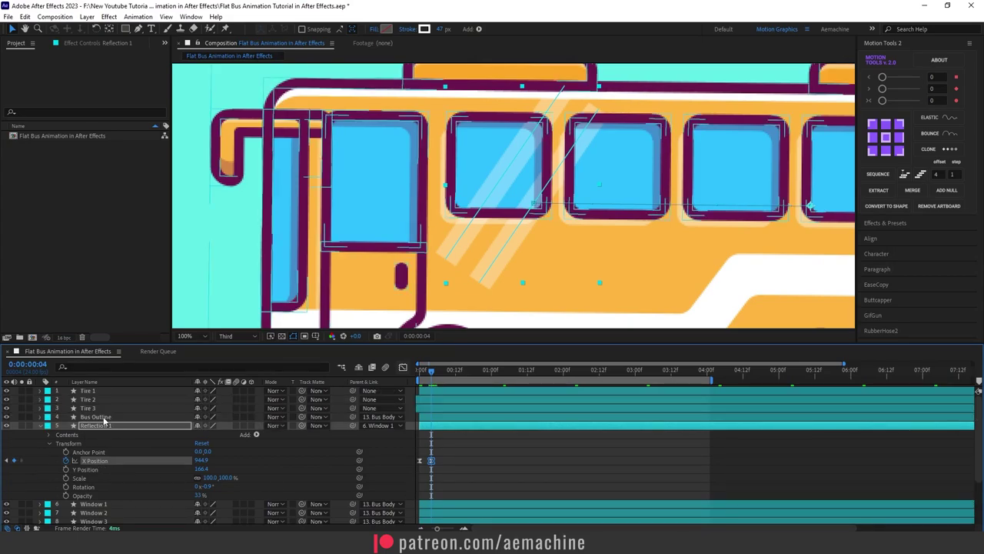
key("ctrl+c")
scroll(103, 420, "down", 3)
left_click(130, 501)
key("ctrl+v")
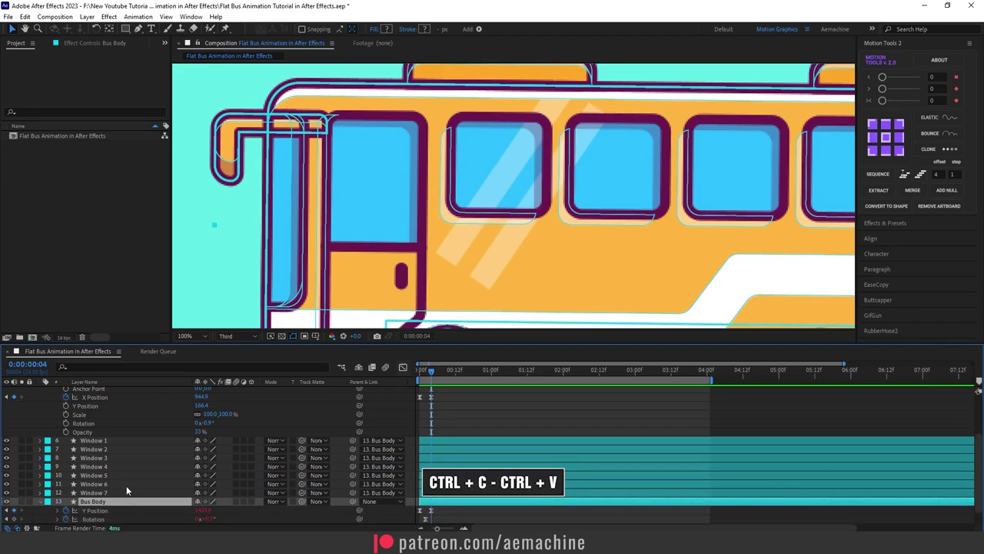
scroll(129, 482, "down", 1)
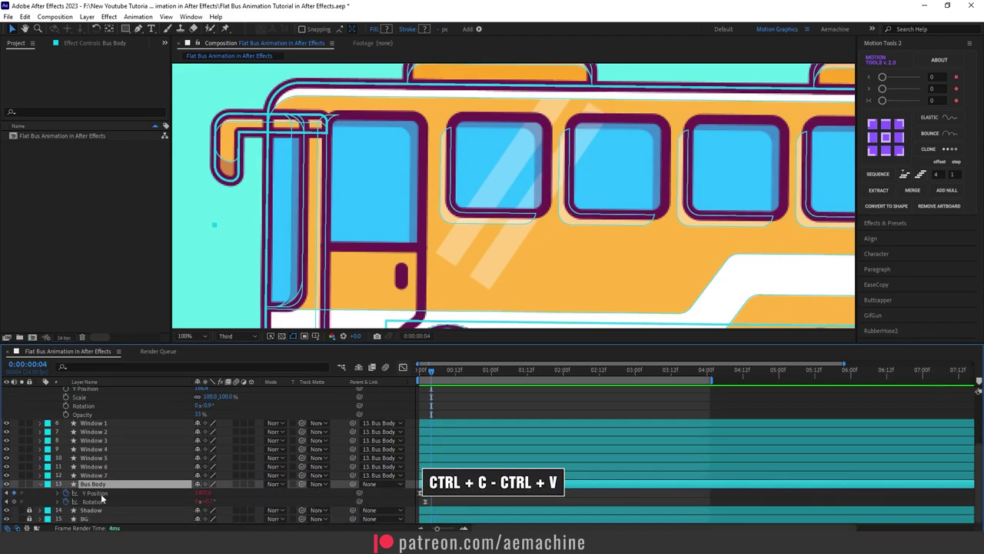
right_click(106, 495)
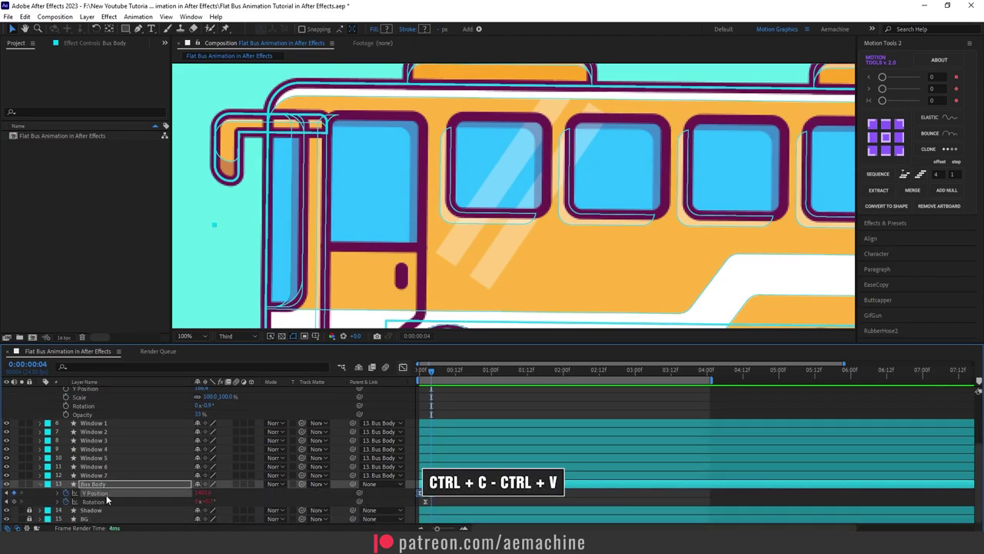
left_click(151, 455)
scroll(146, 463, "up", 4)
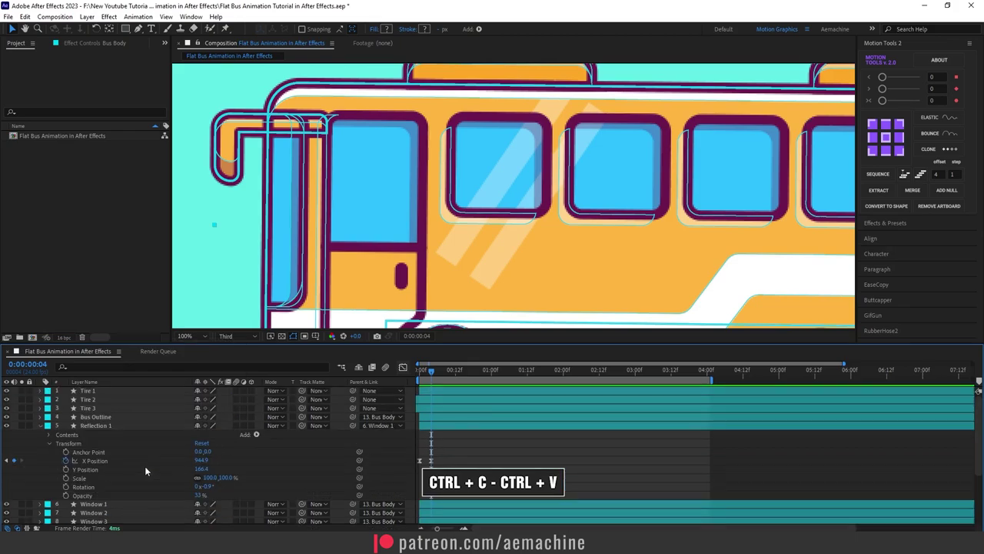
left_click(92, 461)
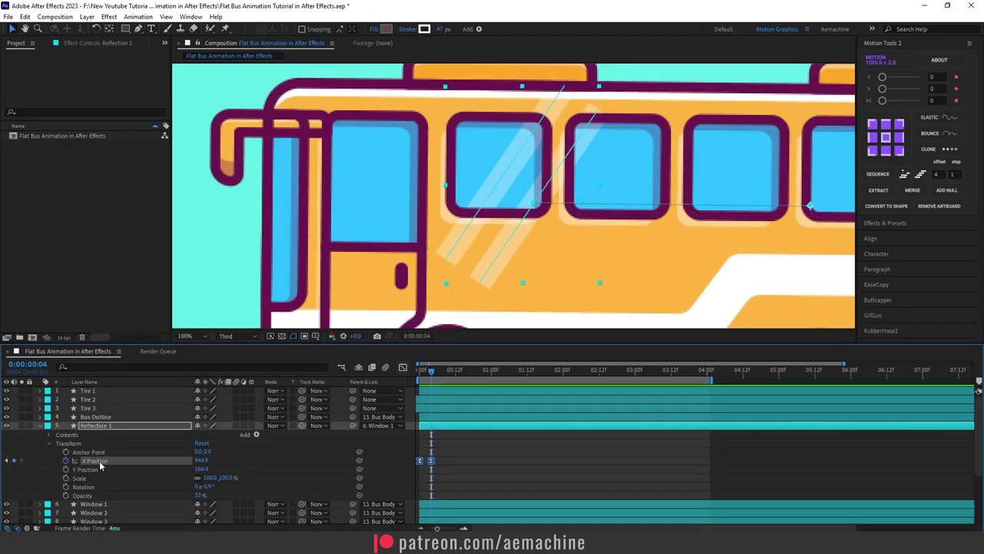
key("ctrl+v")
left_click(454, 446)
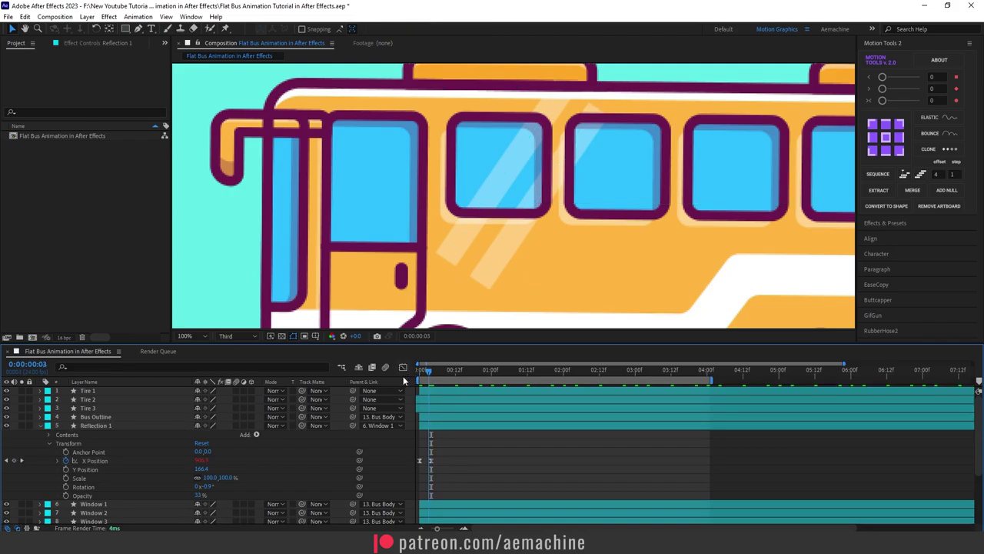
Step: Play the animation from the first frame to check the looping motion of the reflection stripes
left_click_drag(431, 371, 419, 371)
key("space")
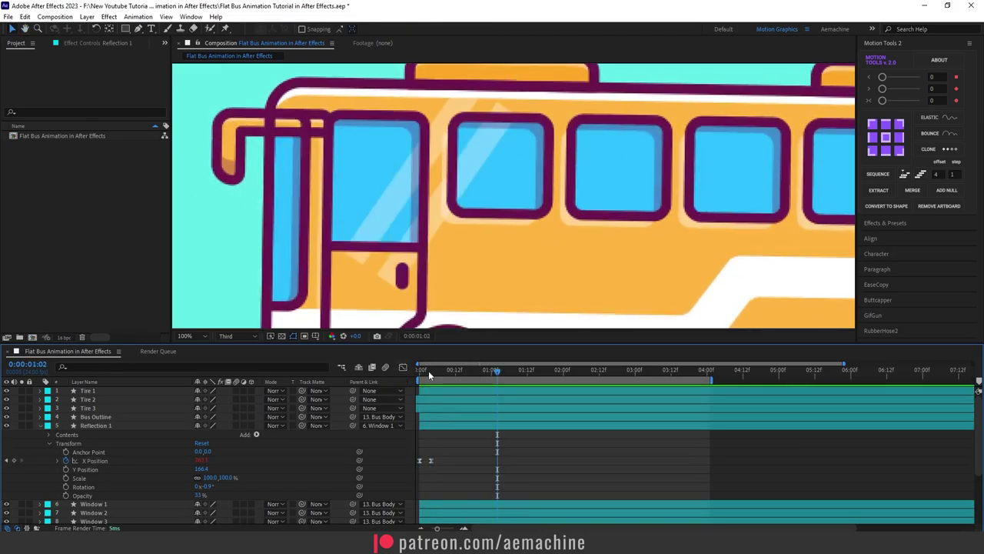
key("space")
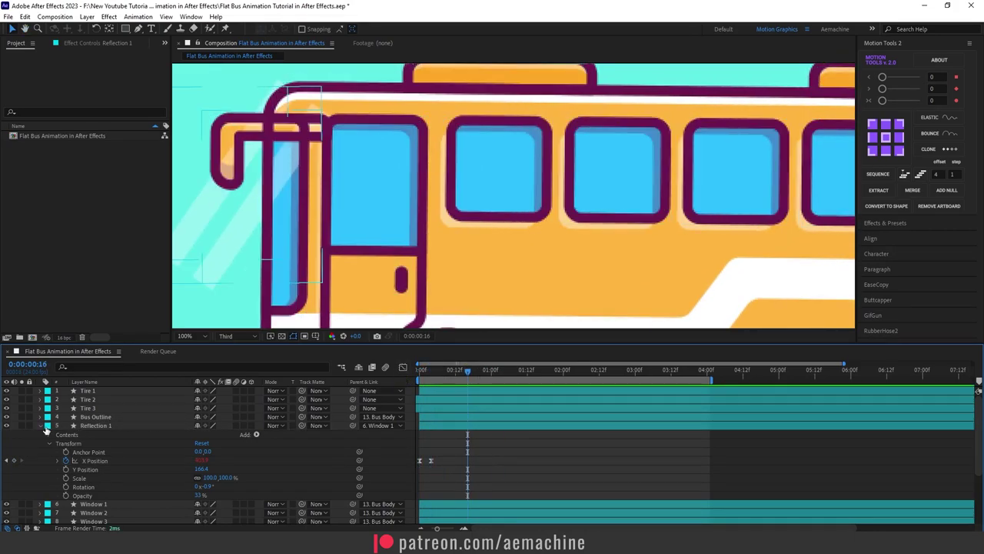
Step: Find the Set Matte effect and apply it to the Reflection 1 layer
left_click(40, 425)
left_click(101, 427)
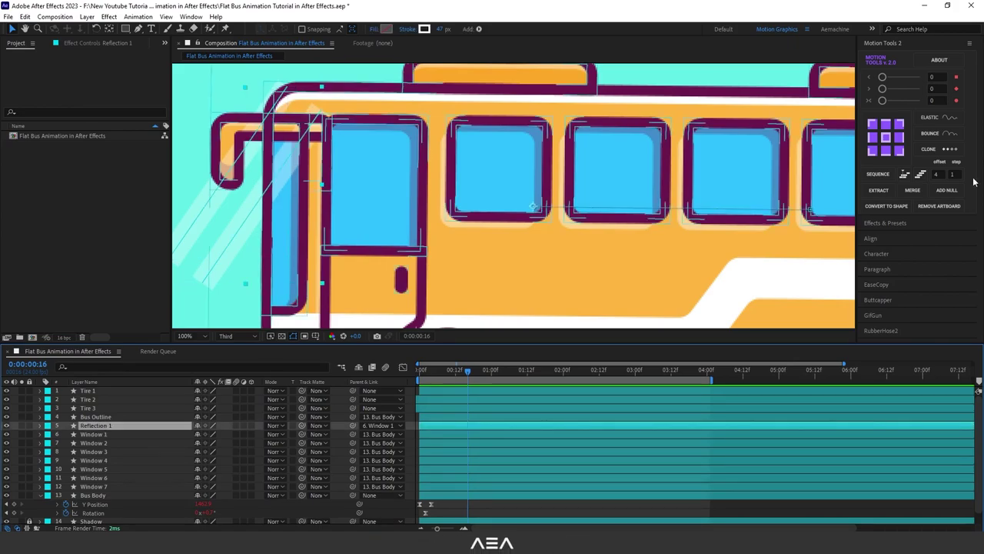
left_click(898, 223)
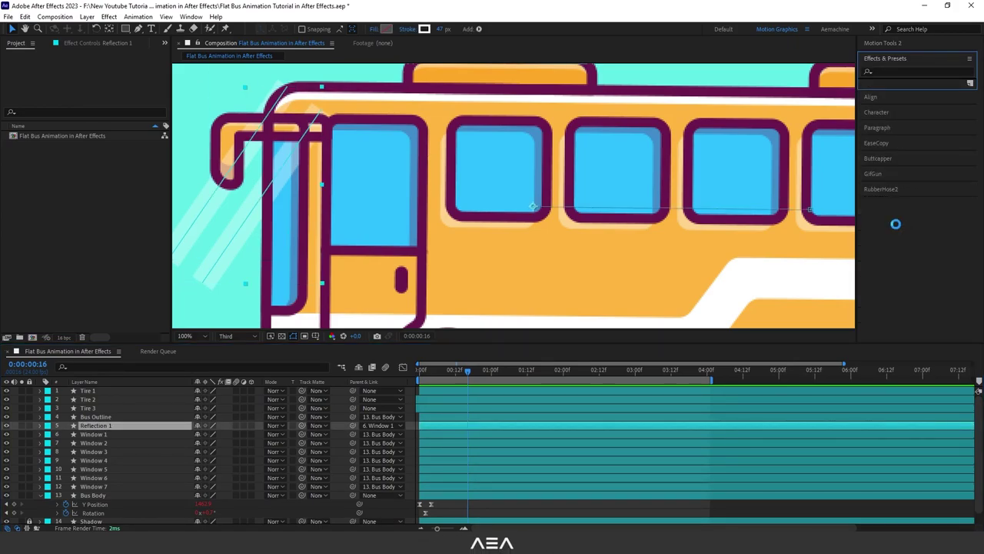
left_click(190, 17)
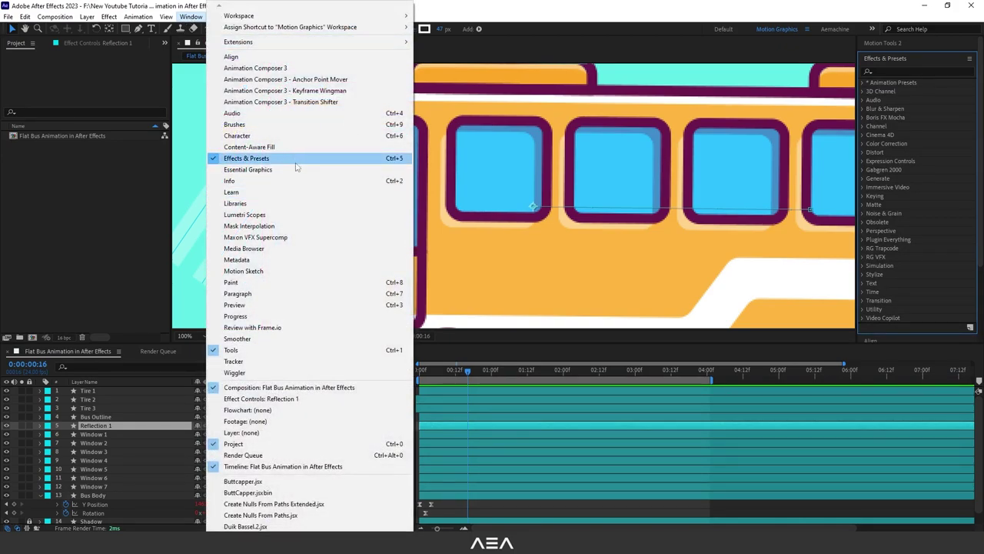
left_click(303, 293)
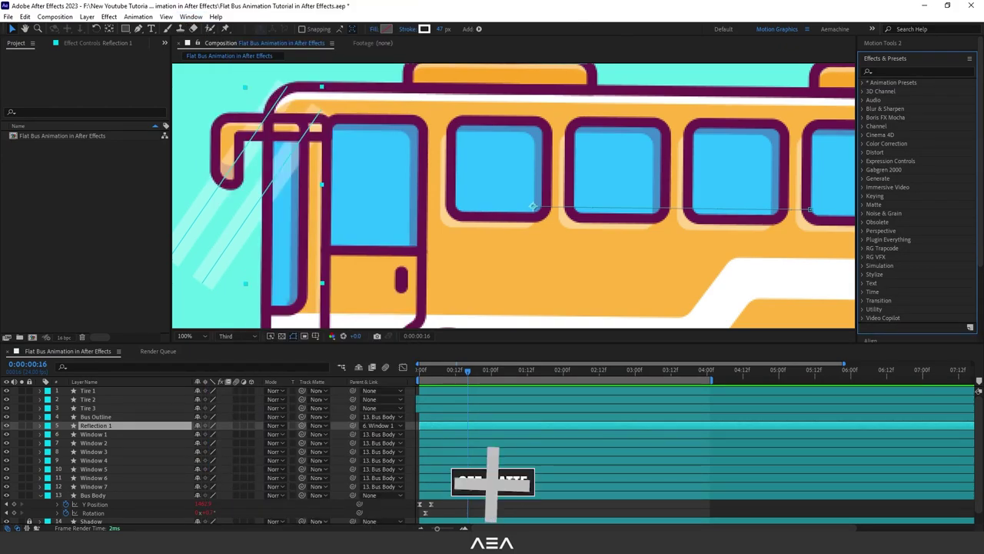
left_click(884, 71)
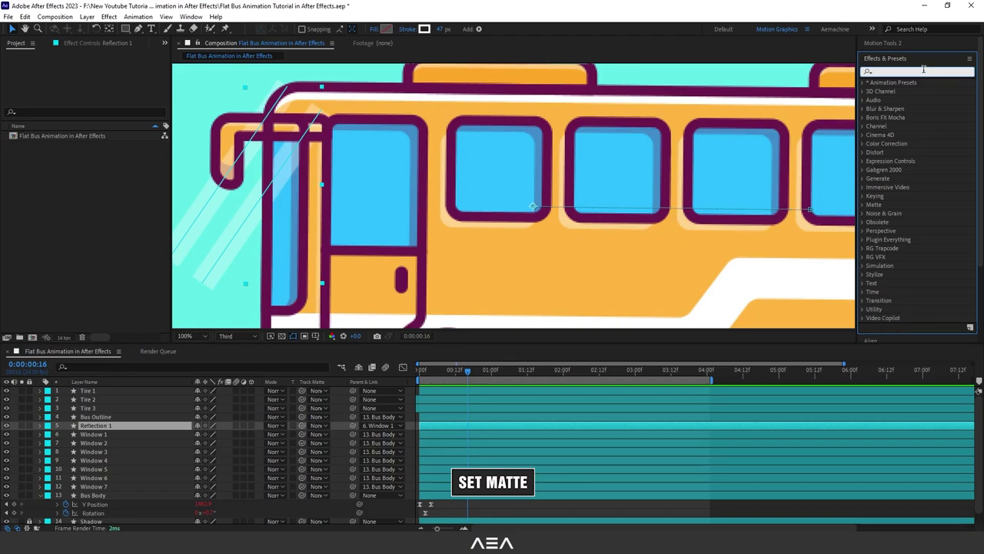
type("set mat")
double_click(907, 91)
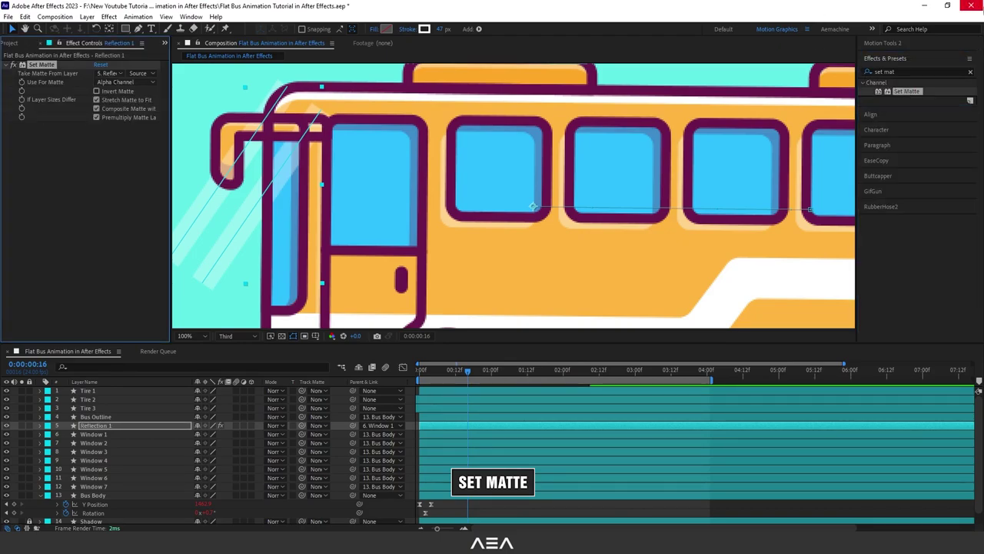
Step: Make Reflection 1's Set Matte effect take its matte from Window 1, using Effects & Masks as the source
left_click(108, 73)
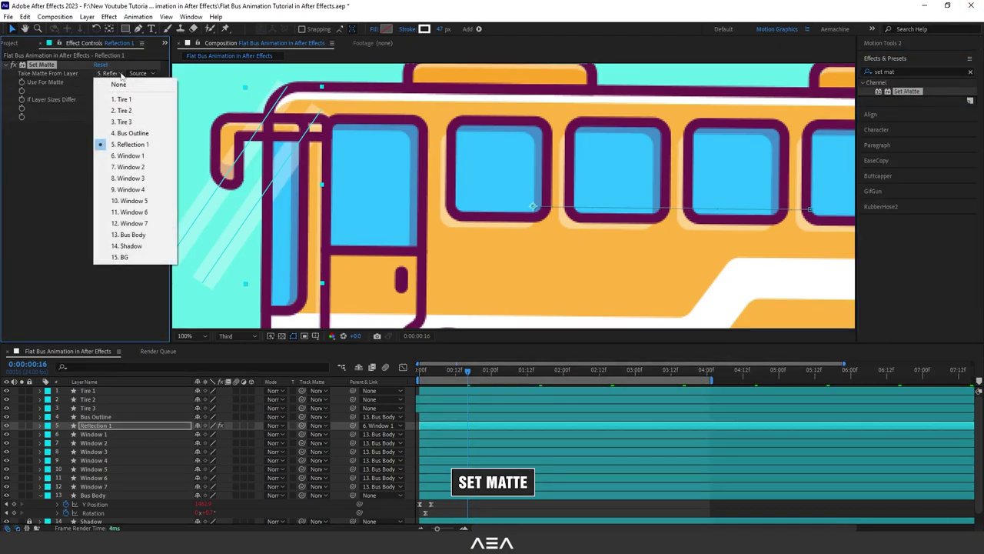
left_click(130, 156)
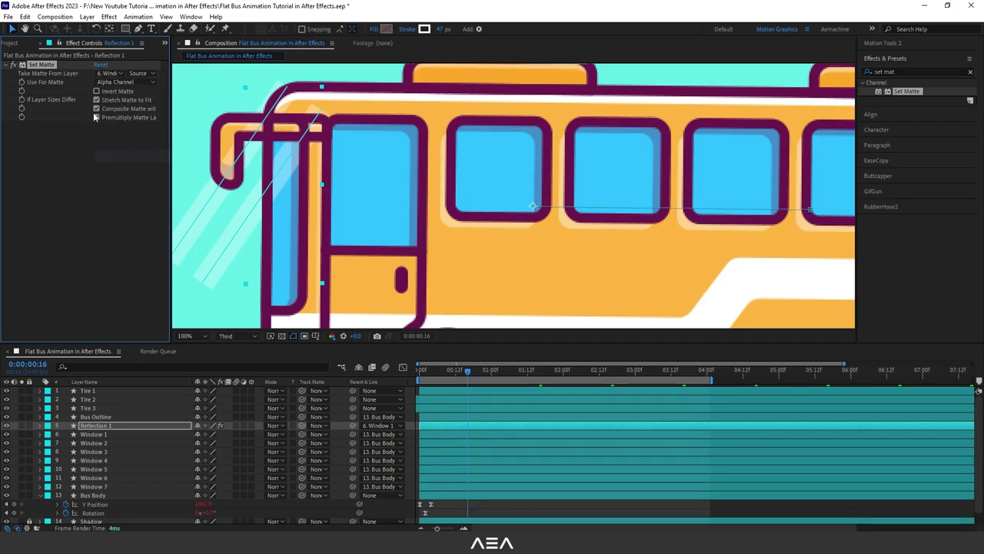
left_click(141, 73)
left_click(148, 109)
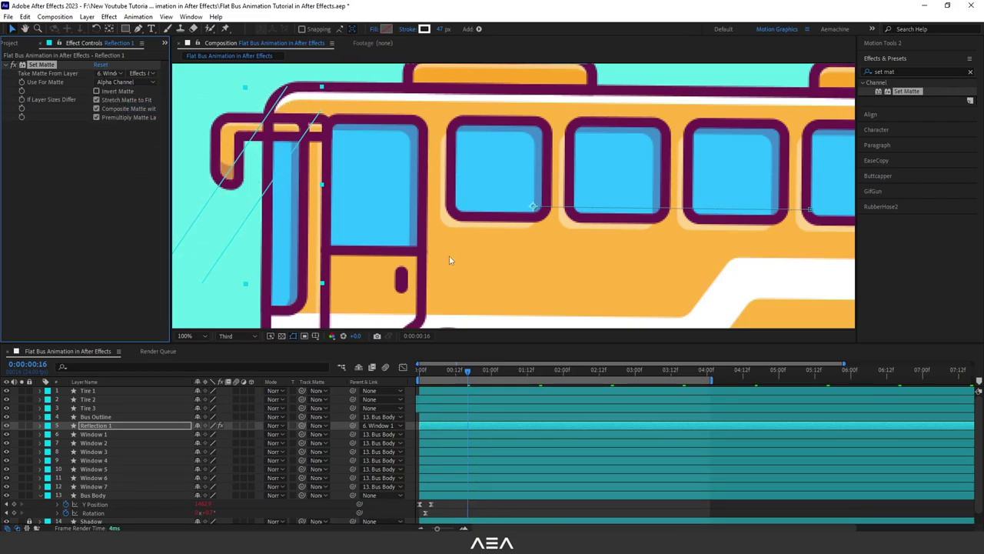
Step: Duplicate the Reflection 1 layer at the first frame and place the copy directly above Window 2
mouse_move(425, 372)
left_mouse_down()
mouse_move(448, 370)
mouse_move(425, 375)
left_mouse_up()
key("ctrl+d")
left_click(100, 427)
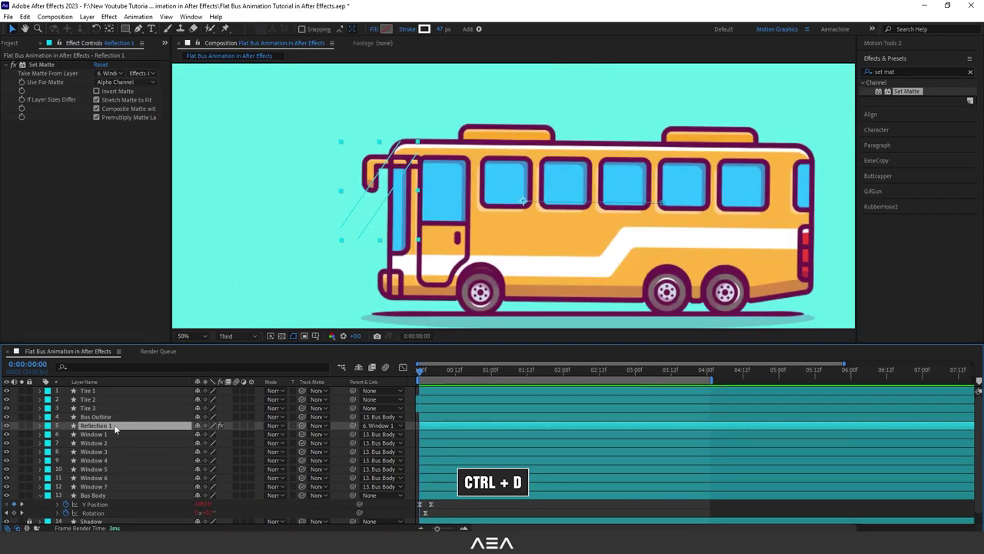
key("ctrl+d")
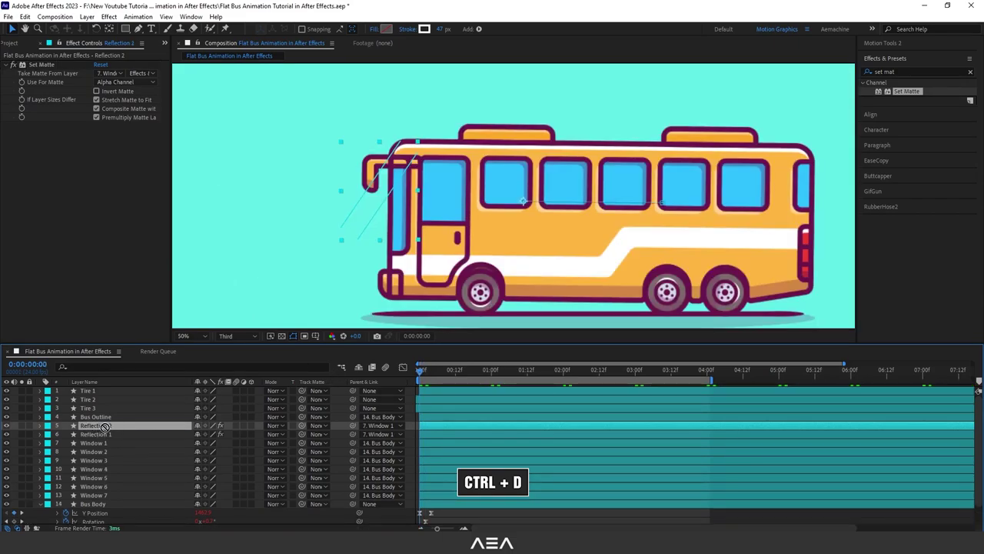
left_click_drag(105, 426, 108, 450)
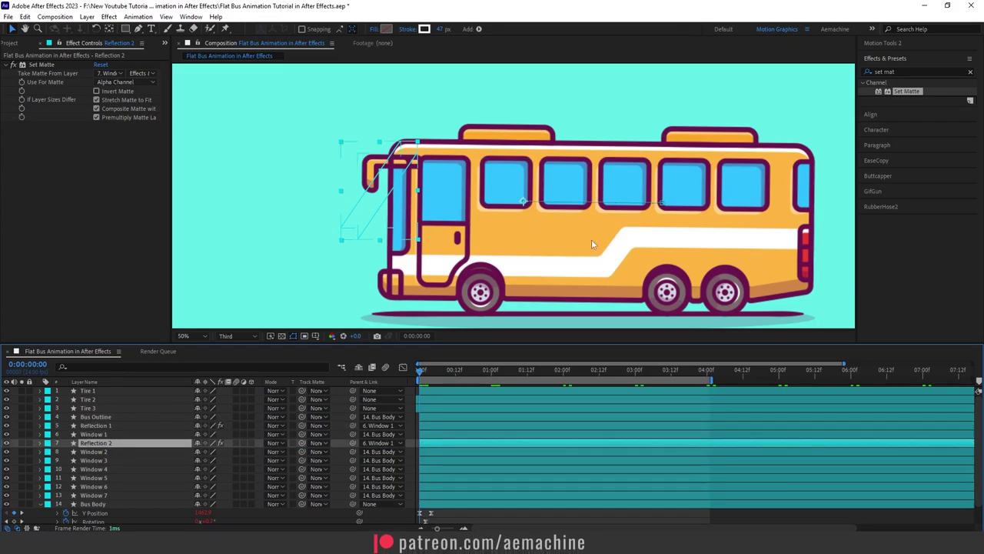
Step: Centre the Reflection 2 layer's anchor point on its artwork and reveal its keyframed properties
key("ctrl+Home")
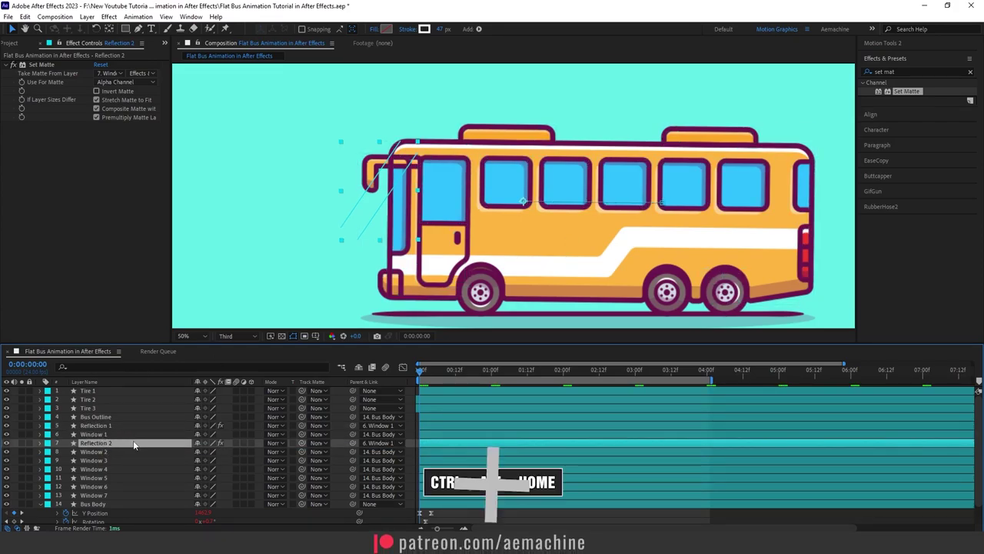
key("ctrl+alt+Home")
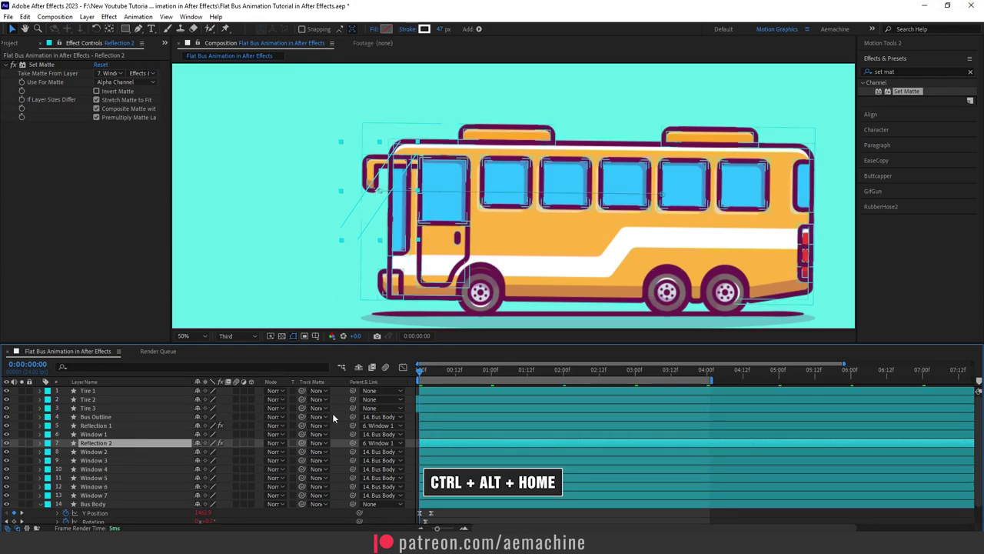
key("u")
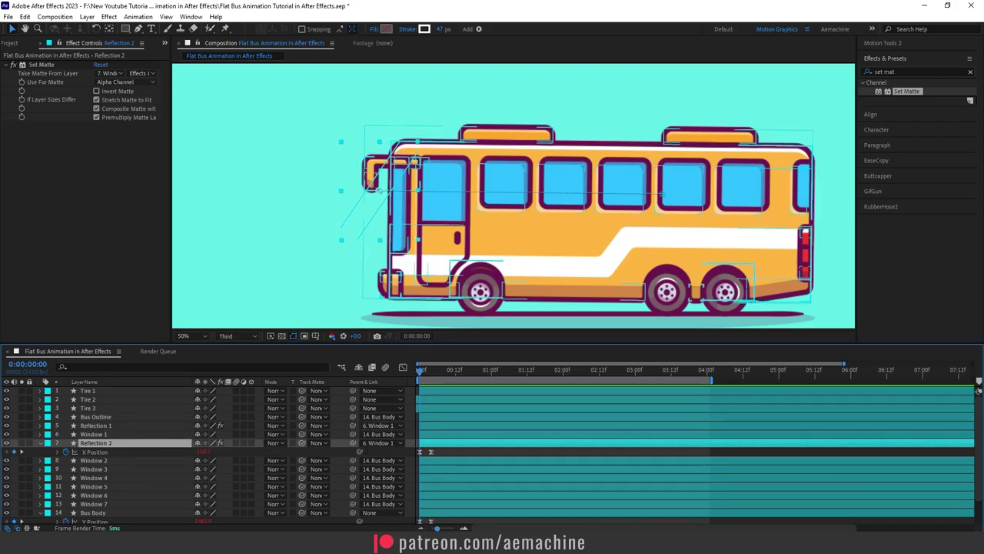
Step: Hide the Reflection 1 layer and select Reflection 2 for editing
key("equal")
key("equal")
left_click(99, 426)
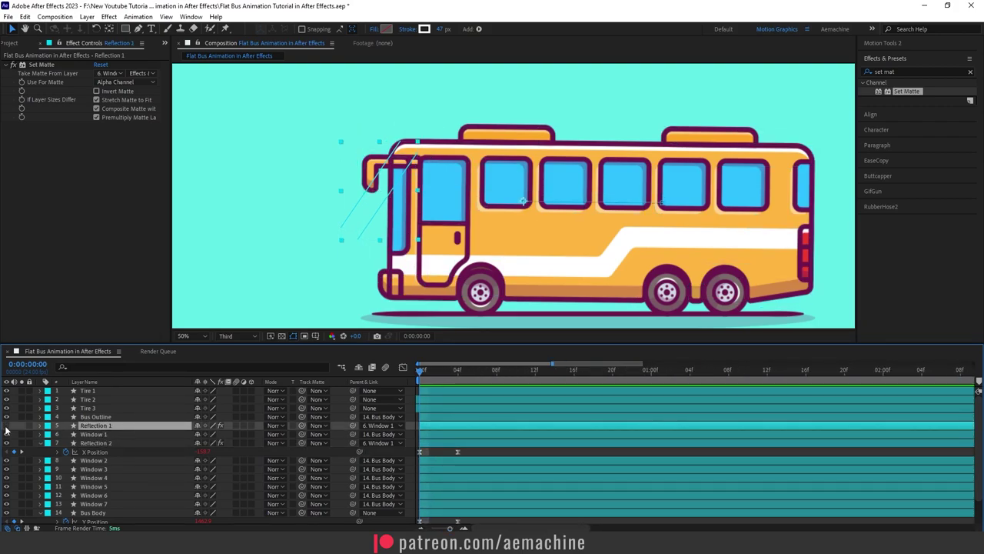
left_click(95, 443)
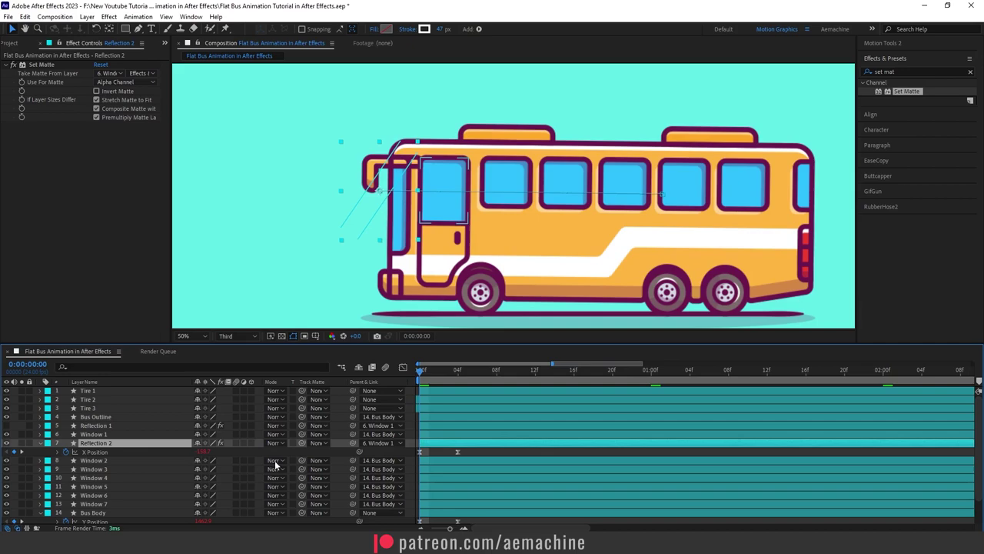
Step: Replace Reflection 2's X Position keyframes so it sweeps from just before Window 2 at frame 0 to just past it at frame 4
left_click(66, 452)
left_click_drag(392, 192, 459, 175)
left_click(65, 452)
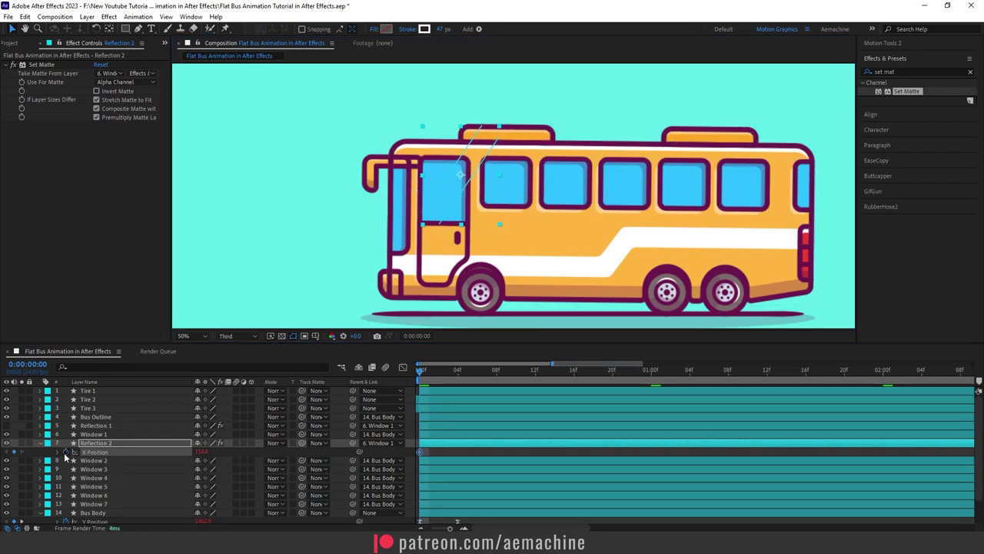
left_click(432, 376)
left_click_drag(432, 377, 458, 377)
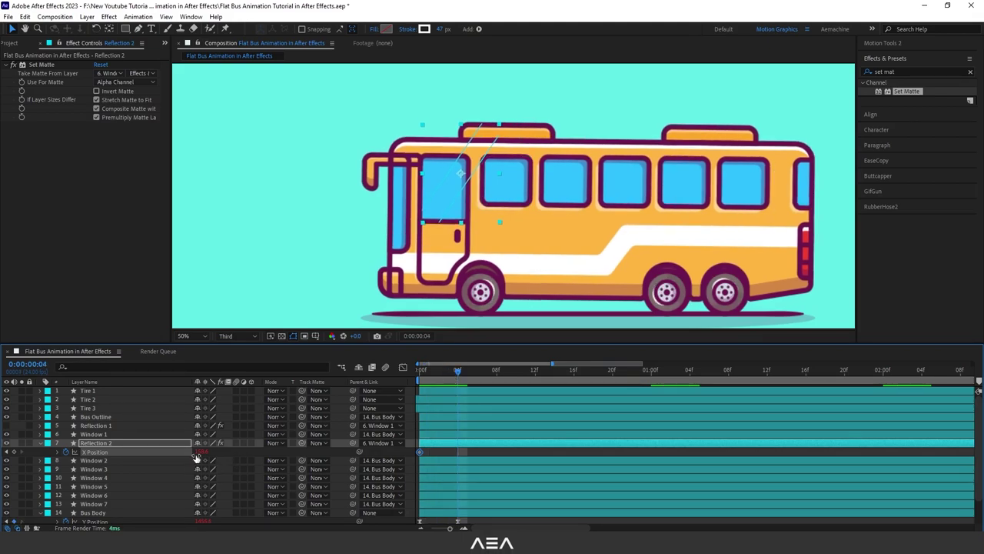
left_click_drag(201, 452, 399, 440)
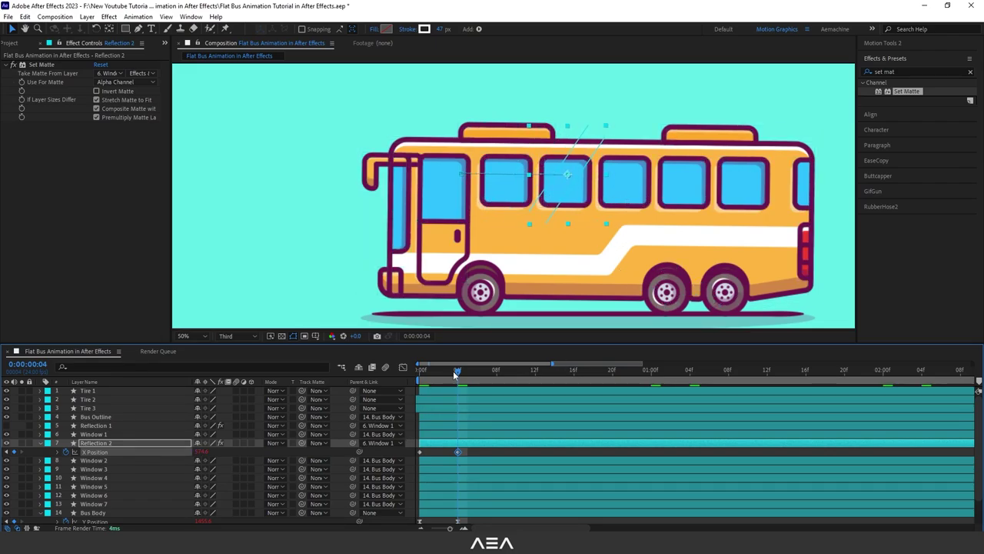
Step: Set Reflection 2's Set Matte source to Window 2 and parent the layer to Window 2
left_click_drag(453, 370, 439, 386)
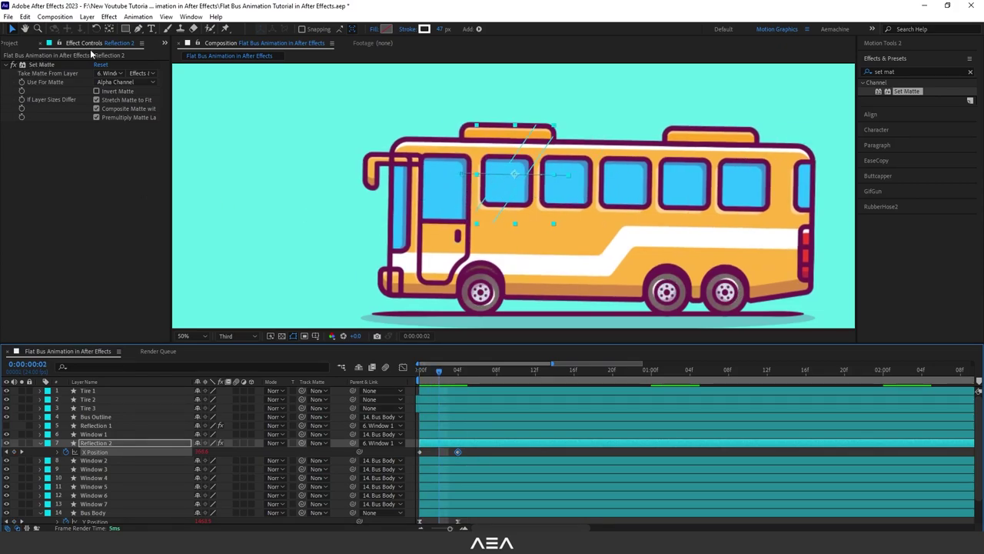
left_click(112, 74)
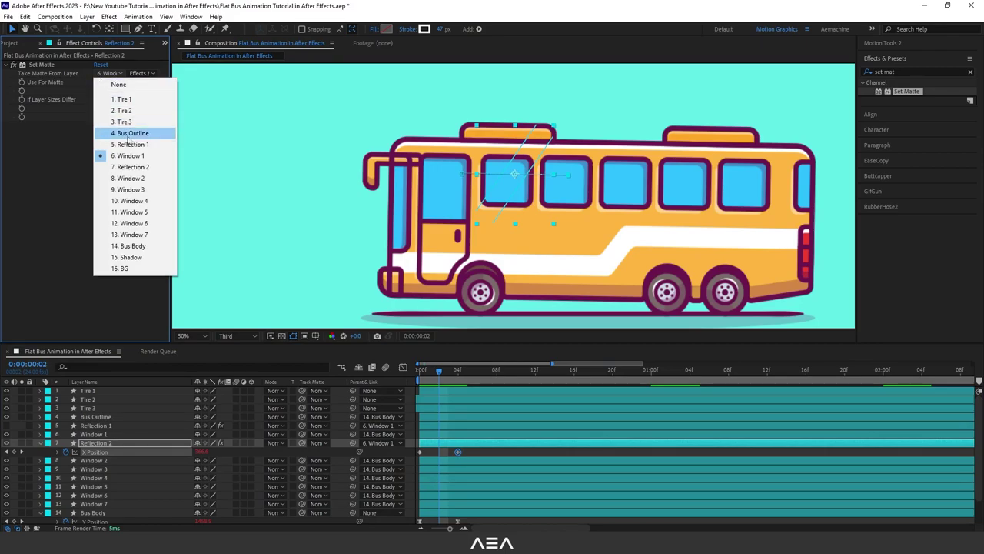
left_click(126, 179)
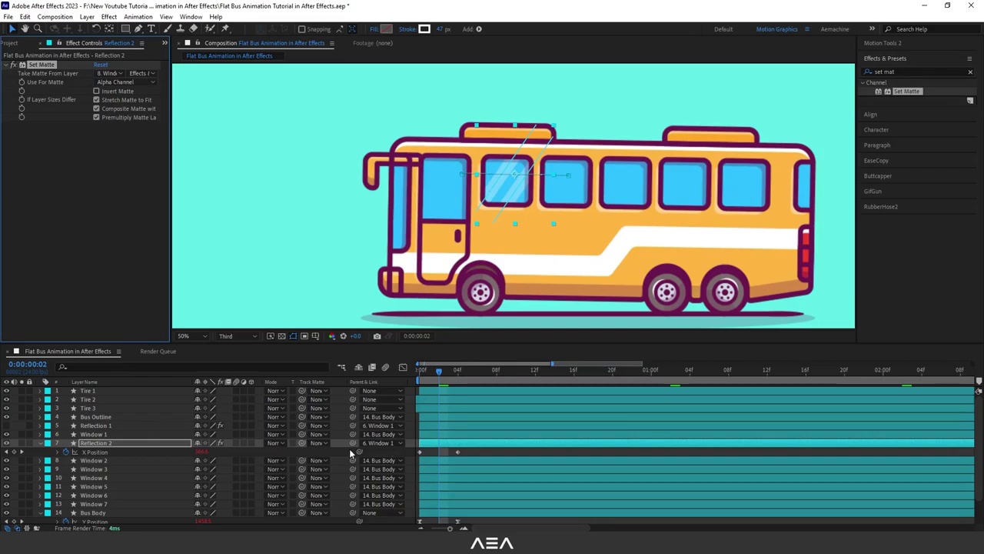
left_click_drag(352, 442, 101, 462)
Step: Apply Easy Ease to both X Position keyframes of Reflection 2
left_click_drag(435, 375, 417, 378)
left_click_drag(481, 455, 407, 457)
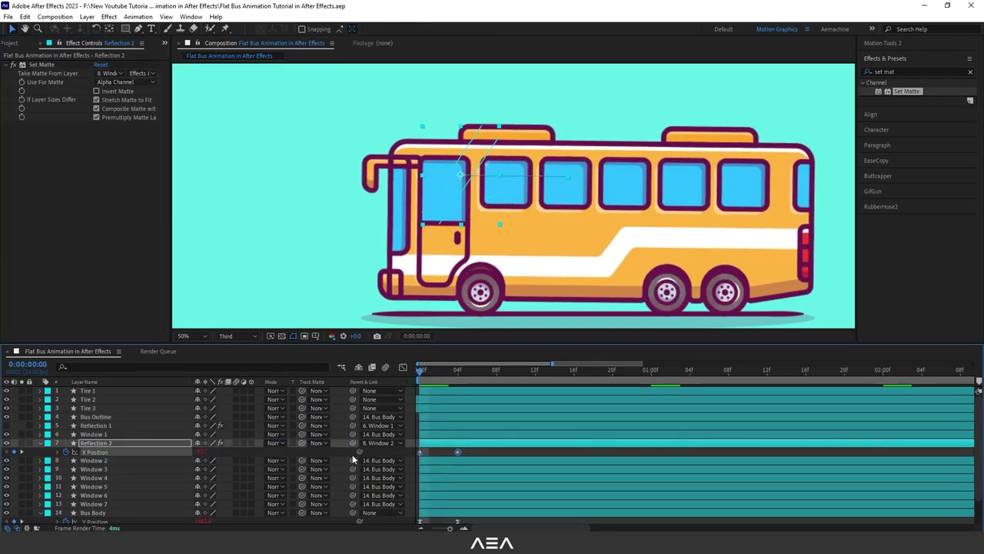
left_click(479, 450)
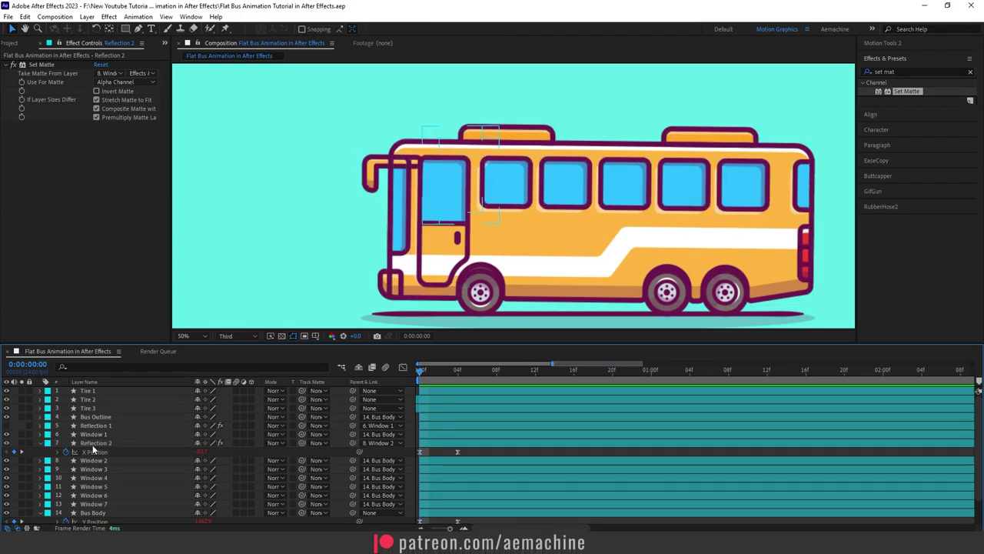
Step: Duplicate the Reflection 2 layer and place the copy directly above Window 3
left_click(92, 444)
key("ctrl+d")
left_click_drag(92, 444, 94, 472)
Step: Shift Reflection 3 and its position keyframes to just before Window 3, about X 130, Y 75 at frame 0, and matte it to Window 3
key("p")
left_click(109, 488)
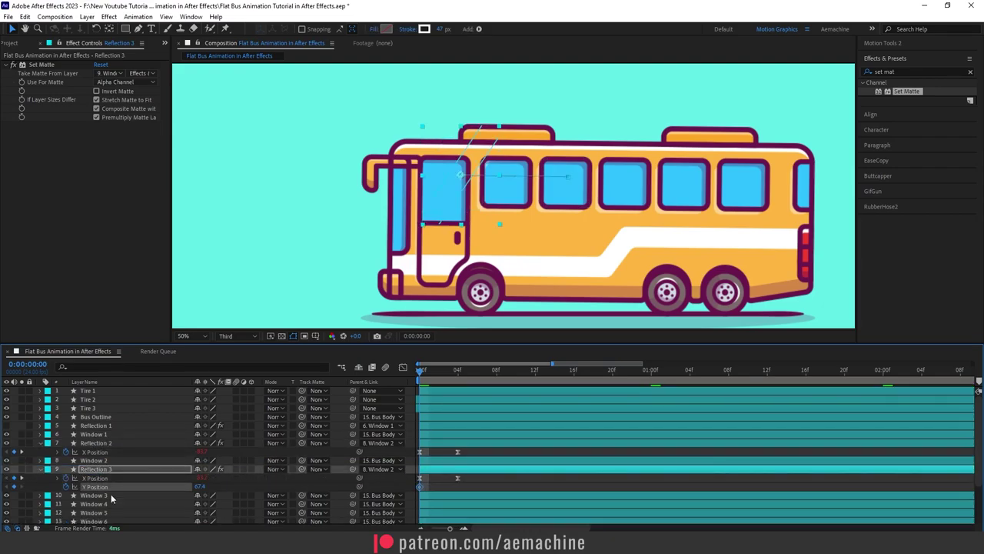
left_click(109, 478, "shift")
left_click_drag(461, 176, 515, 186)
left_click(40, 443)
left_click(123, 461)
left_click(110, 73)
left_click(132, 201)
Step: Duplicate the Reflection 3 layer and place the copy directly above Window 4
left_click(115, 461)
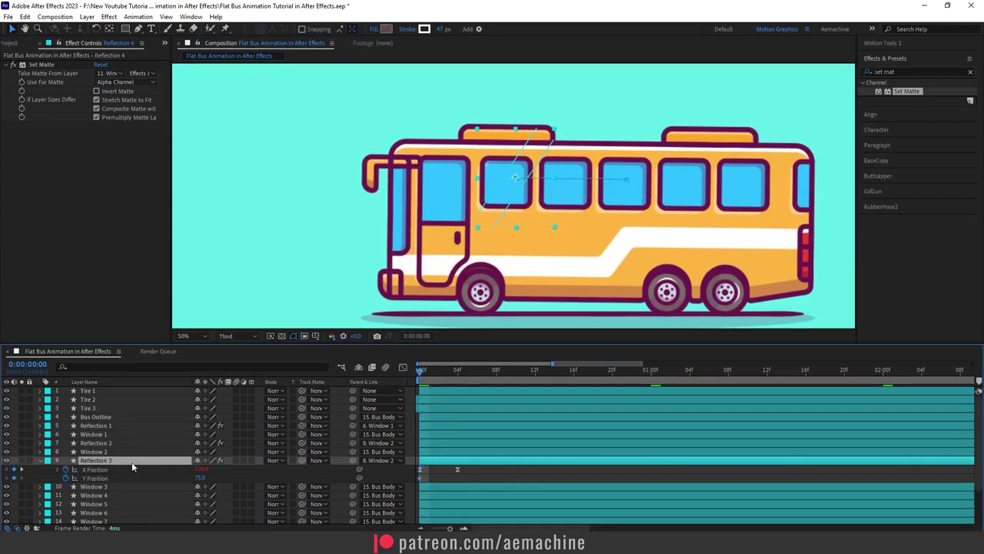
key("ctrl+d")
left_click_drag(132, 461, 134, 500)
Step: Shift Reflection 4 and its position keyframes to just before Window 4, about X 374, Y 76 at frame 0, and matte it to Window 4
key("p")
left_click_drag(472, 472, 415, 490)
left_click_drag(512, 184, 578, 185)
key("k")
left_click(109, 74)
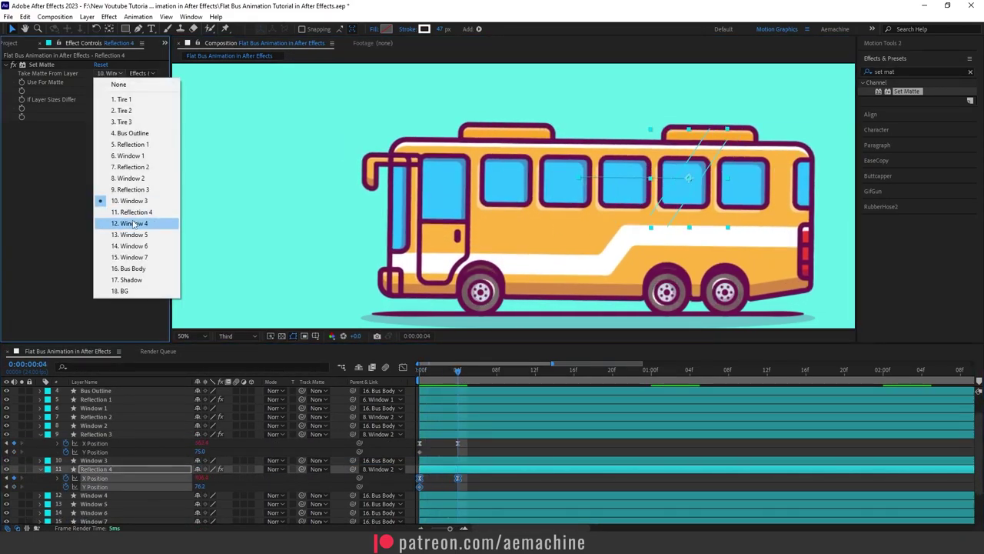
left_click(131, 222)
Step: Duplicate the Reflection 4 layer and place the copy directly above Window 5
left_click(109, 468)
key("ctrl+d")
scroll(108, 432, "down", 2)
left_click_drag(108, 424, 108, 461)
Step: Shift Reflection 5 and its position keyframes to just before Window 5, about X 614, Y 66 at frame 0, and matte it to Window 5
key("p")
key("j")
left_click_drag(470, 464, 416, 479)
left_click_drag(580, 179, 641, 179)
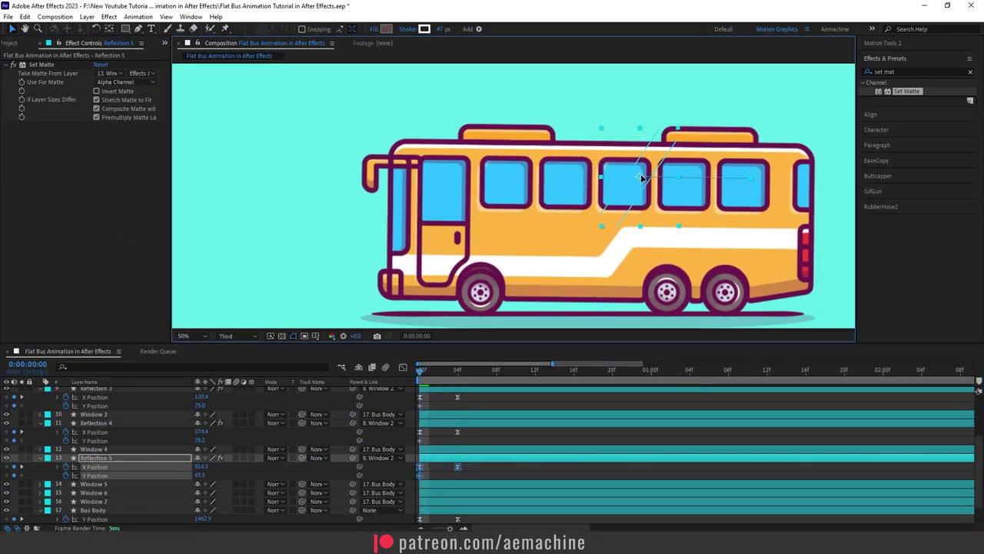
left_click(111, 73)
left_click(130, 245)
Step: Duplicate the Reflection 5 layer and place the copy directly above Window 6
left_click(130, 459)
key("ctrl+d")
scroll(132, 461, "down", 1)
left_click_drag(131, 431, 132, 463)
Step: Shift Reflection 6 and its position keyframes to just before Window 6, about X 848, Y 61 at frame 0, and matte it to Window 6
key("p")
left_click_drag(471, 471, 416, 487)
left_click_drag(640, 178, 700, 178)
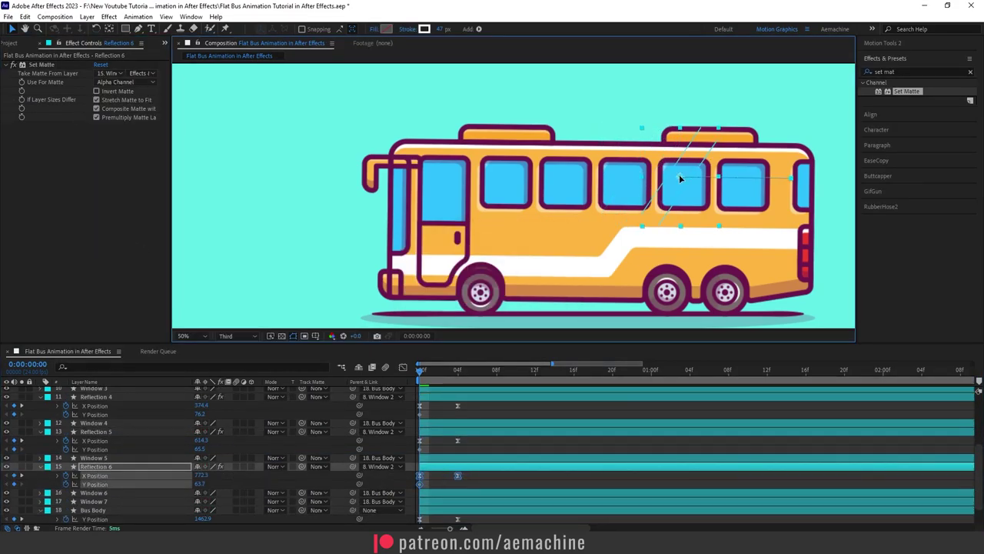
left_click(474, 452)
left_click(109, 73)
left_click(127, 269)
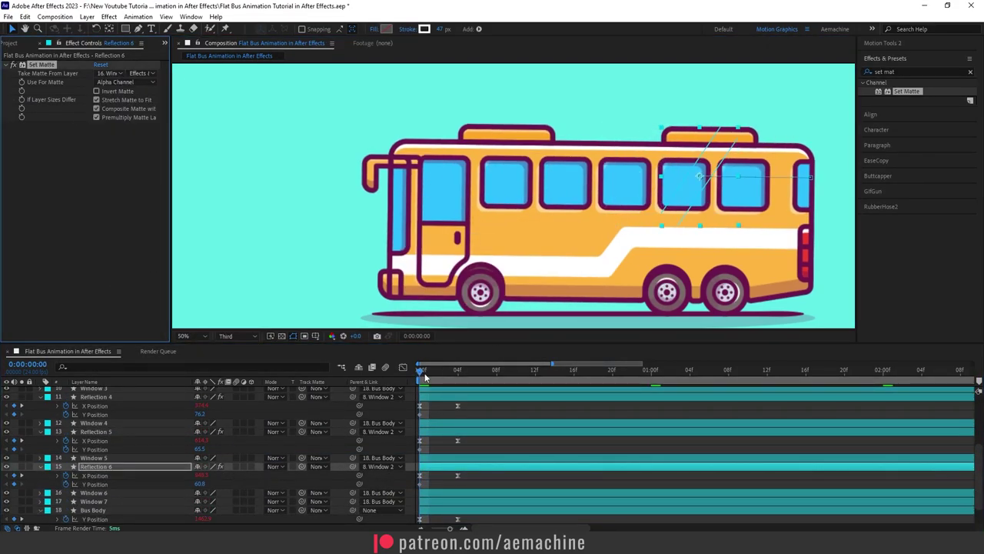
left_click_drag(424, 377, 371, 388)
Step: Duplicate the Reflection 6 layer and place the copy directly above Window 7
scroll(112, 481, "down", 2)
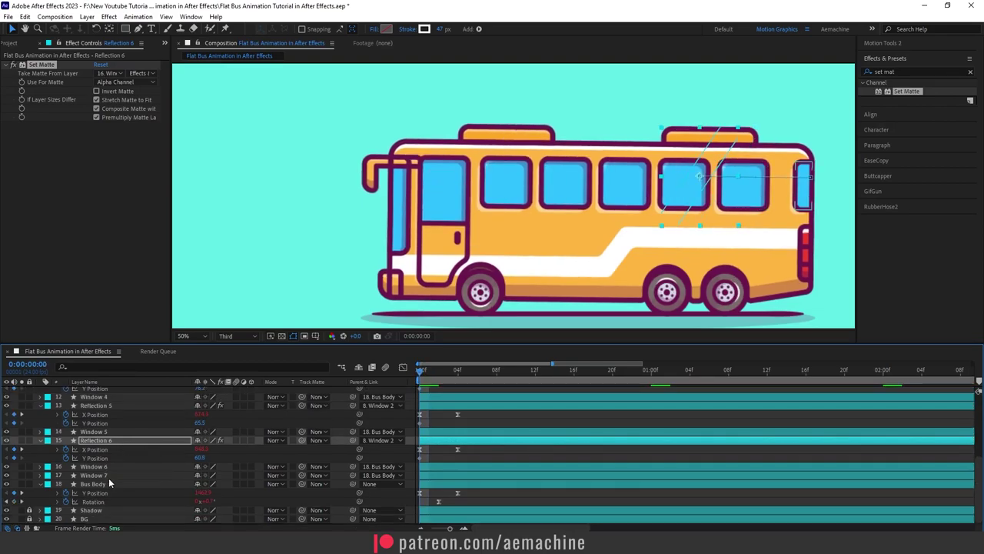
left_click(95, 475)
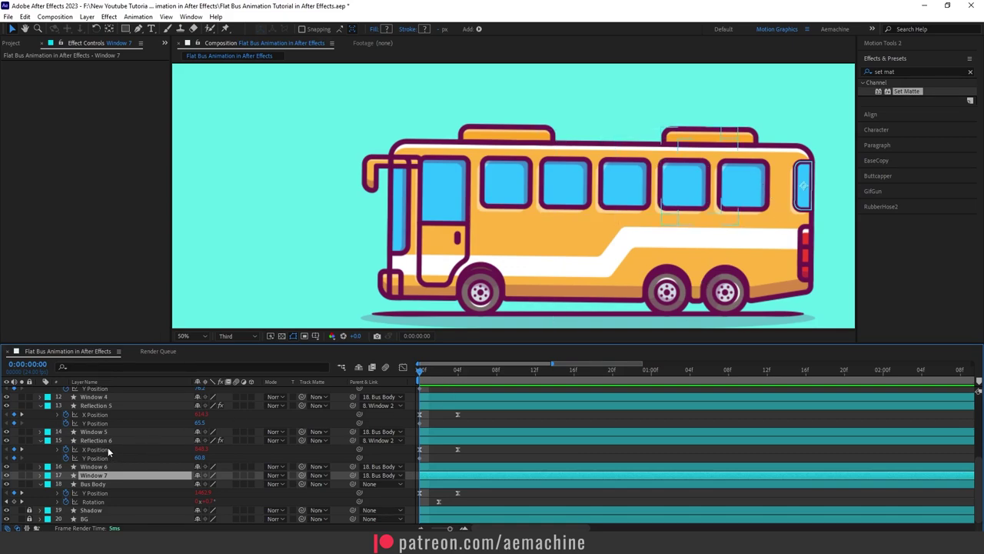
left_click(89, 440)
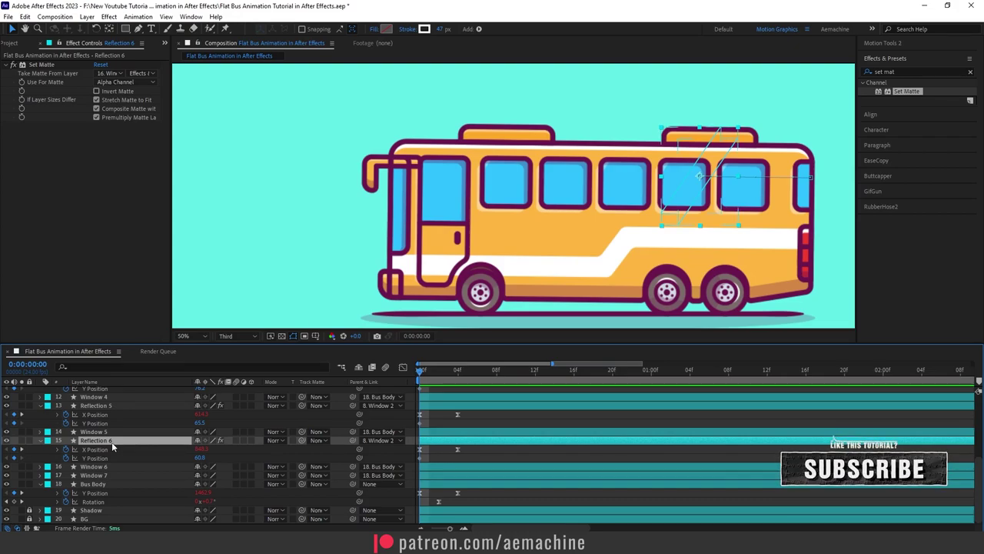
key("ctrl+d")
left_click_drag(112, 441, 156, 482)
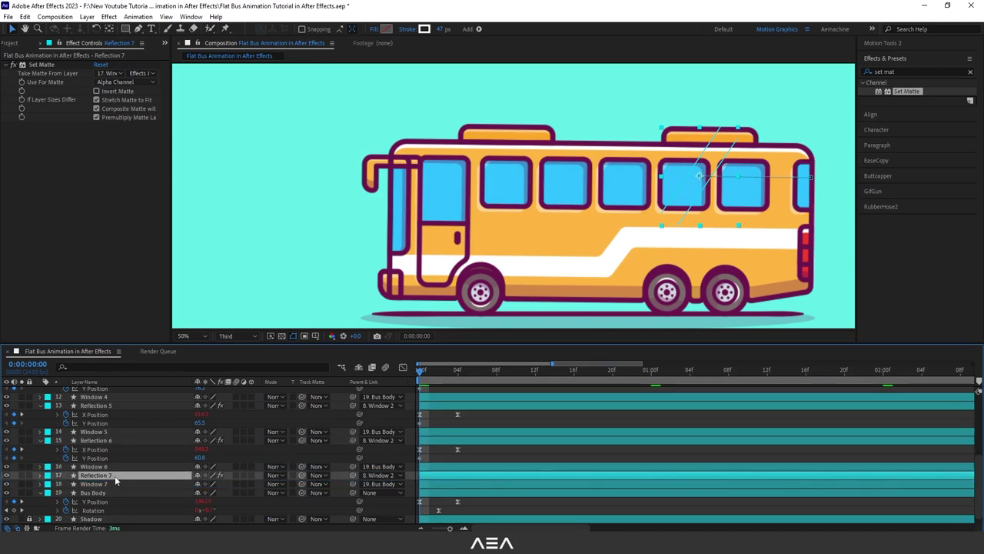
Step: Shift Reflection 7 and its X and Y Position keyframes together to just before Window 7, about X 1142, Y 57.5 at frame 0
key("u")
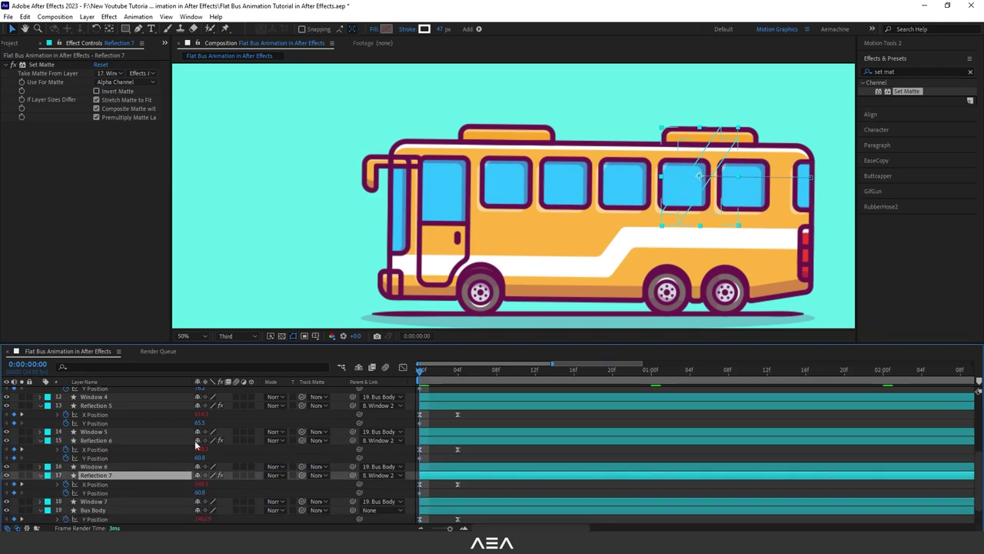
scroll(497, 469, "down", 2)
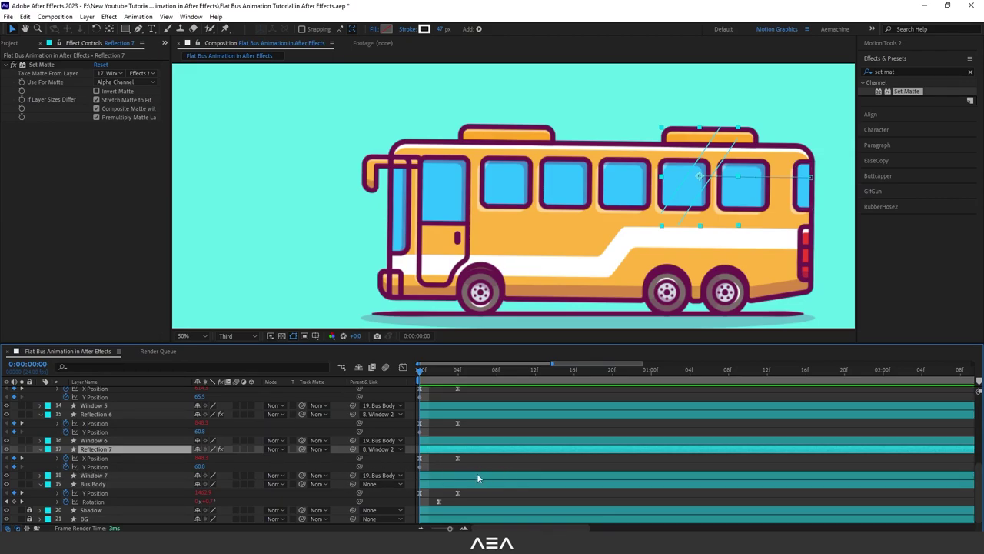
left_click(453, 469)
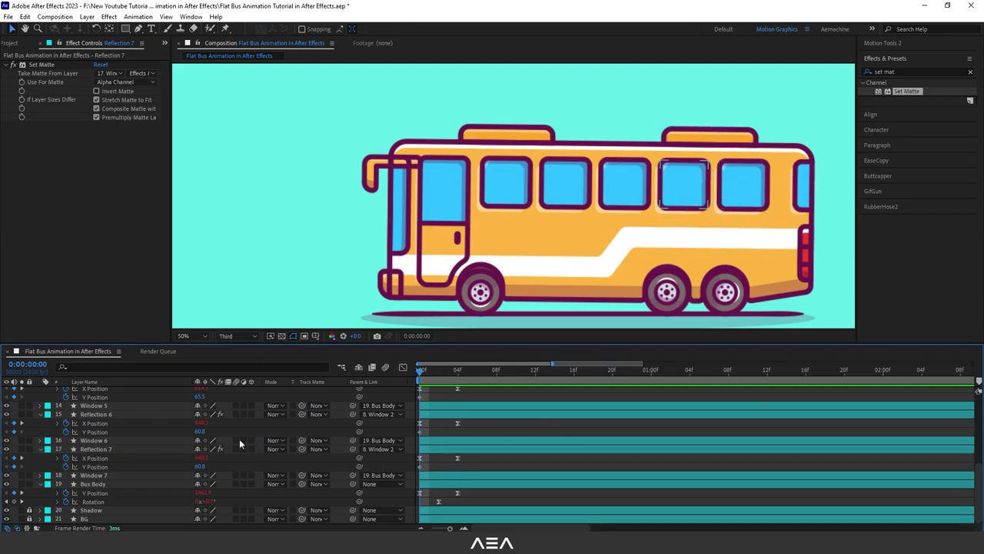
left_click(95, 457)
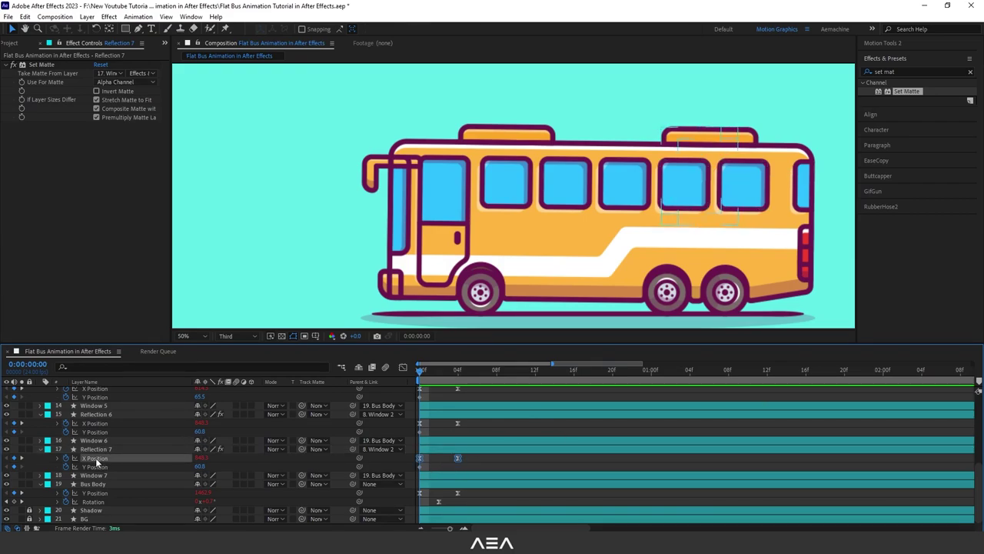
left_click(97, 467, "shift")
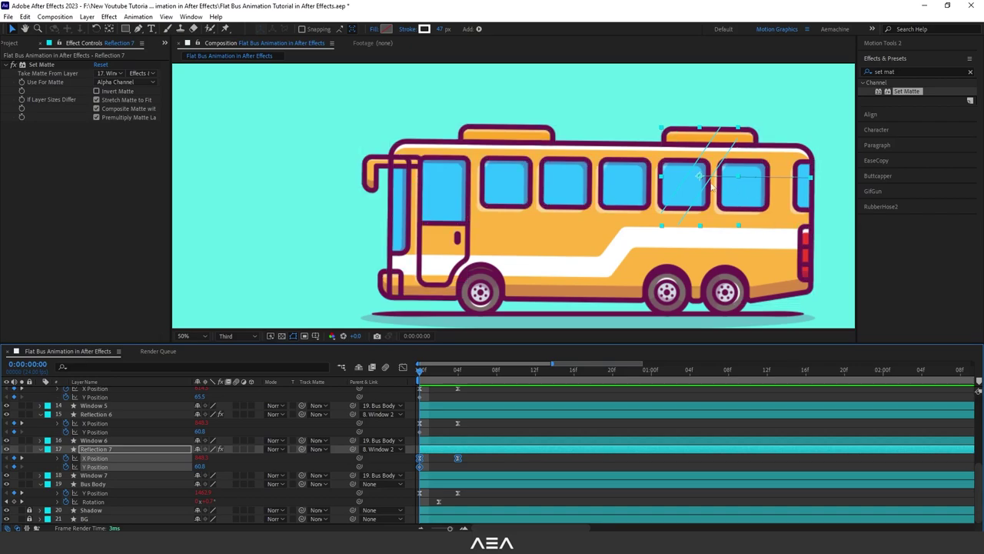
left_click_drag(700, 179, 777, 178)
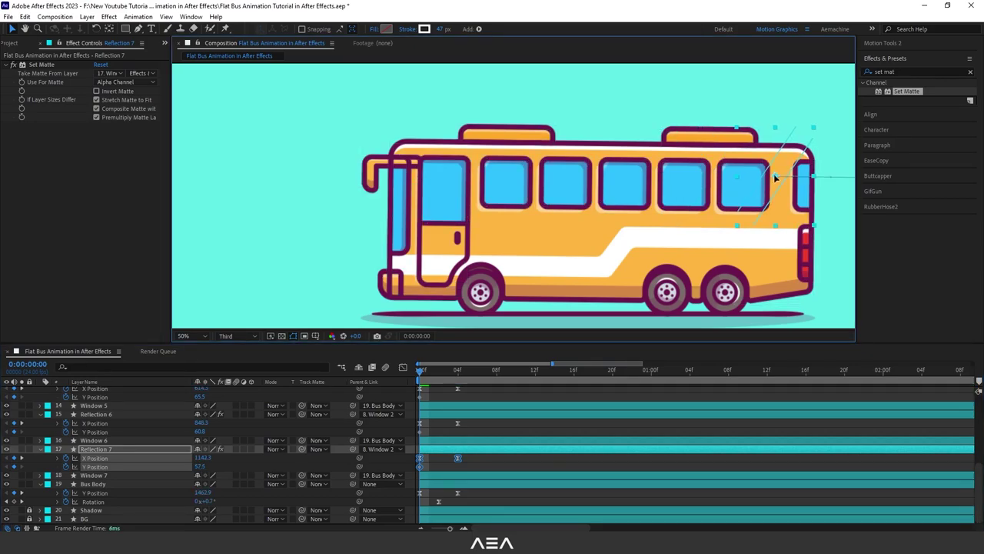
left_click(500, 466)
Step: At frame 2, set the Set Matte source of Reflection 7 to the Window 7 layer
left_click_drag(425, 372, 439, 368)
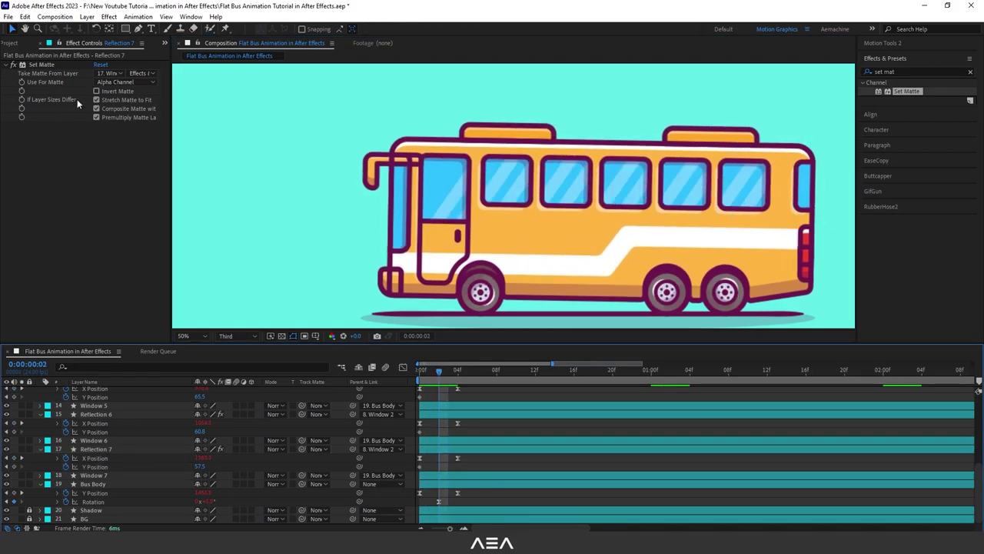
left_click(109, 73)
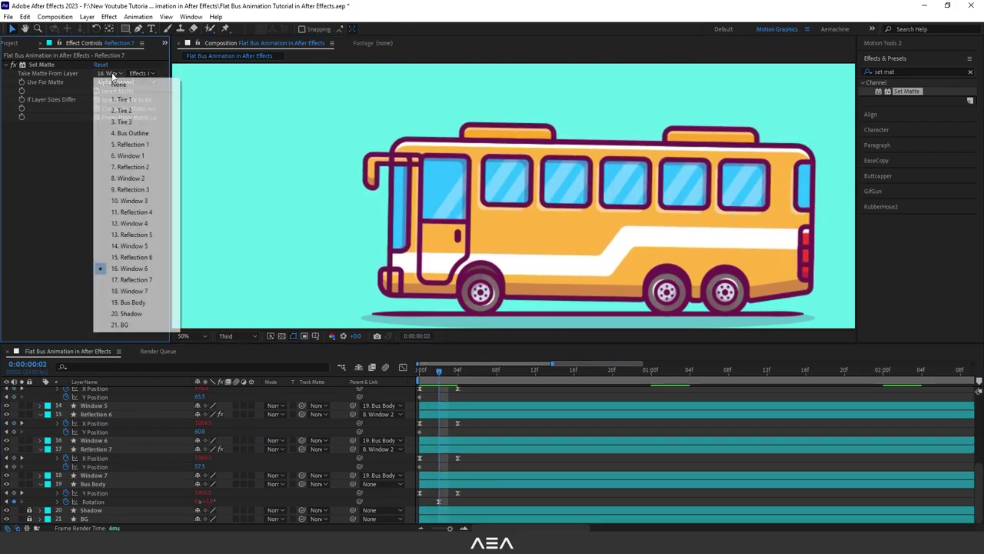
left_click(132, 291)
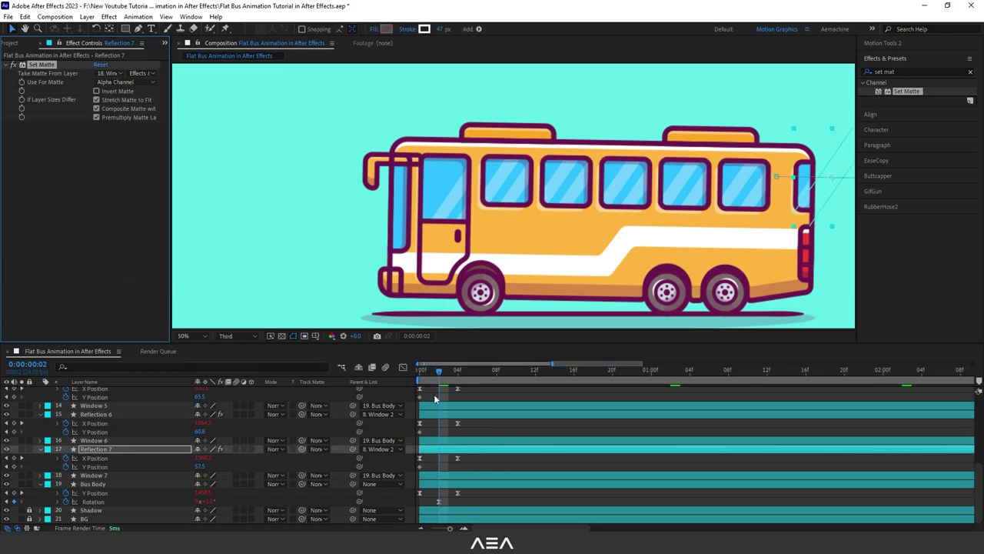
mouse_move(440, 373)
left_mouse_down()
mouse_move(430, 374)
mouse_move(441, 374)
left_mouse_up()
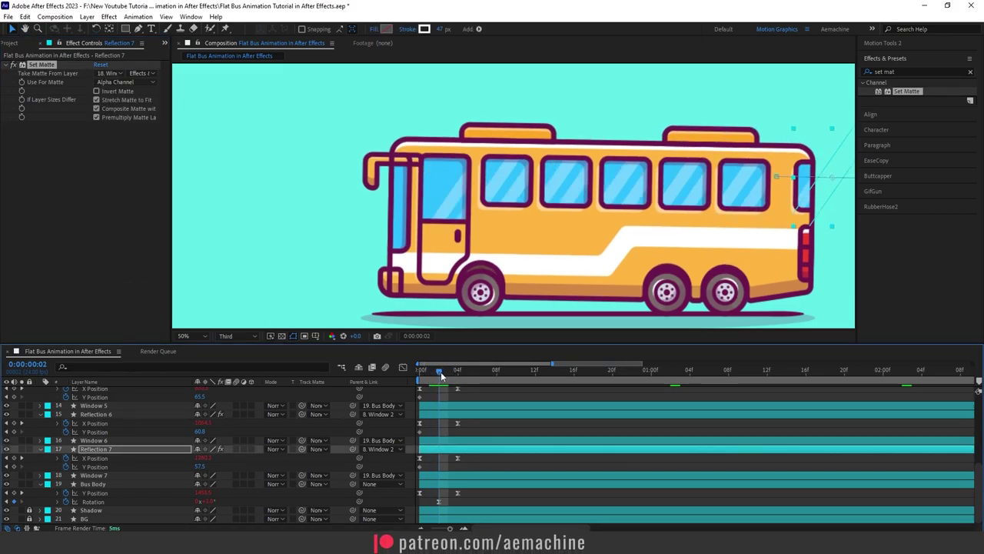
Step: Collapse the revealed keyframe properties of all layers, leaving only the layer rows in the timeline
key("ctrl+a")
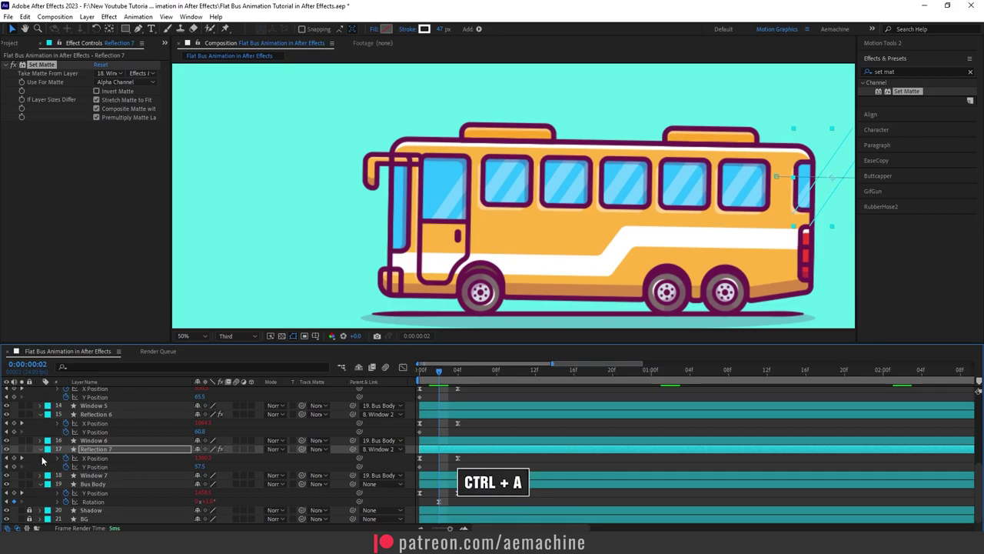
key("ctrl+a")
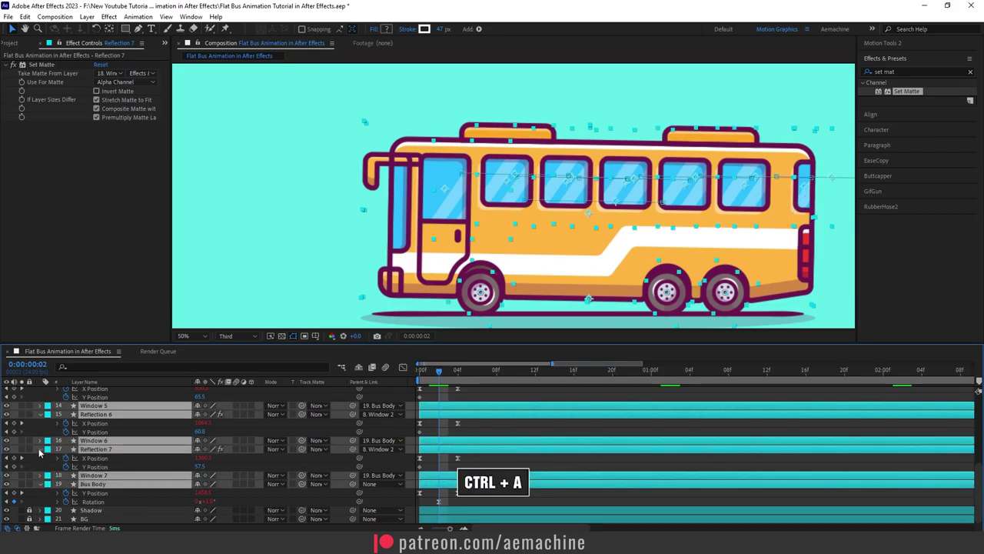
left_click(40, 450)
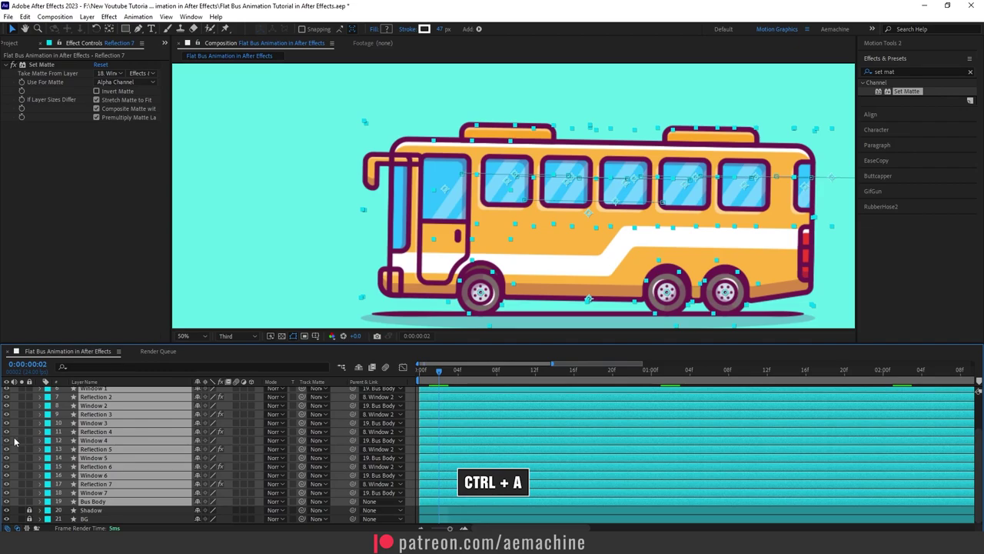
left_click(15, 442)
scroll(117, 440, "up", 2)
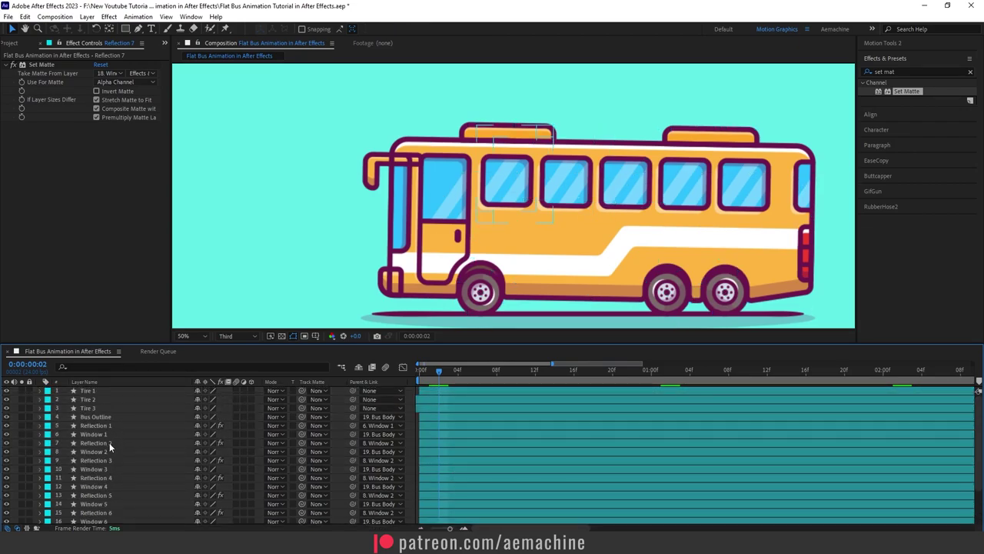
Step: Parent the Reflection 3 layer to Window 3 and the Reflection 4 layer to Window 4
left_click(109, 442)
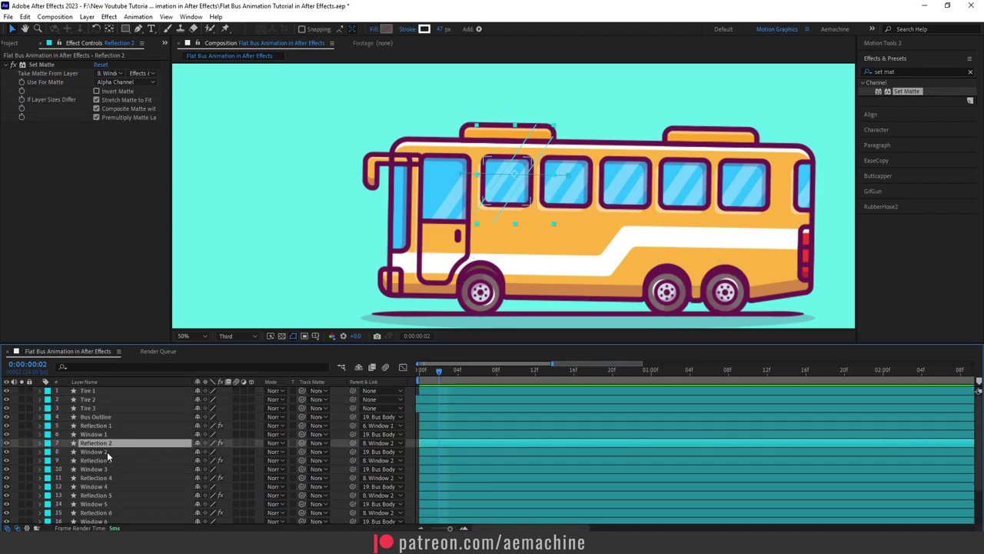
left_click(98, 452)
left_click(96, 460)
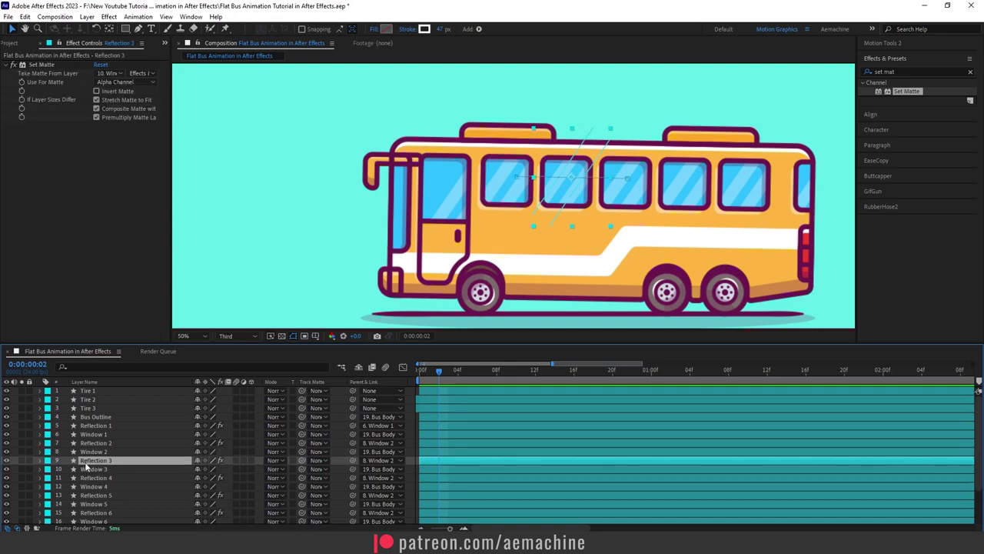
left_click_drag(353, 460, 111, 469)
scroll(113, 460, "down", 1)
left_click(115, 452)
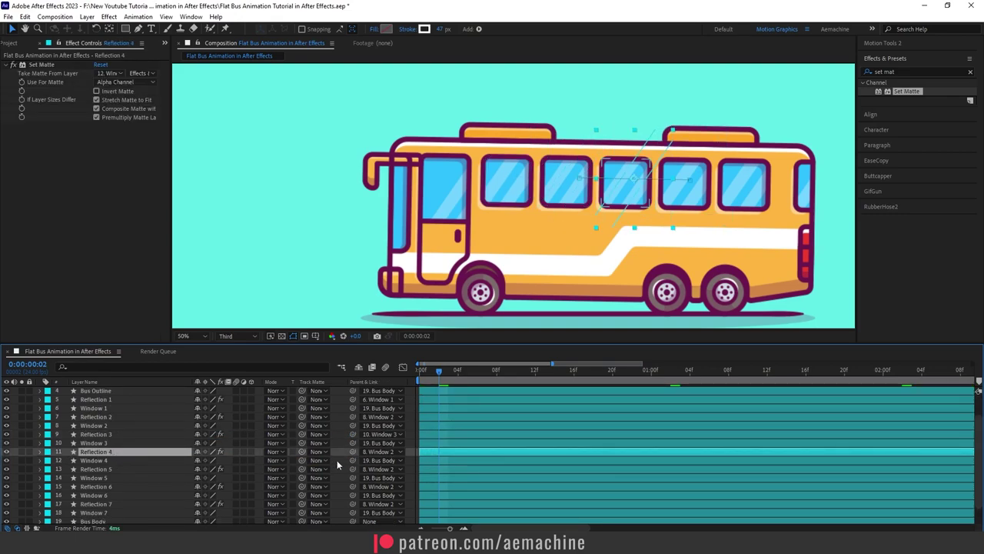
left_click_drag(353, 451, 109, 461)
Step: Parent Reflection 5 to Window 5, Reflection 6 to Window 6 and Reflection 7 to Window 7
left_click(105, 470)
left_click_drag(353, 468, 97, 478)
left_click(100, 486)
left_click_drag(353, 485, 104, 495)
scroll(143, 486, "down", 1)
left_click(131, 484)
left_click_drag(352, 483, 95, 492)
left_click(15, 453)
scroll(107, 441, "up", 2)
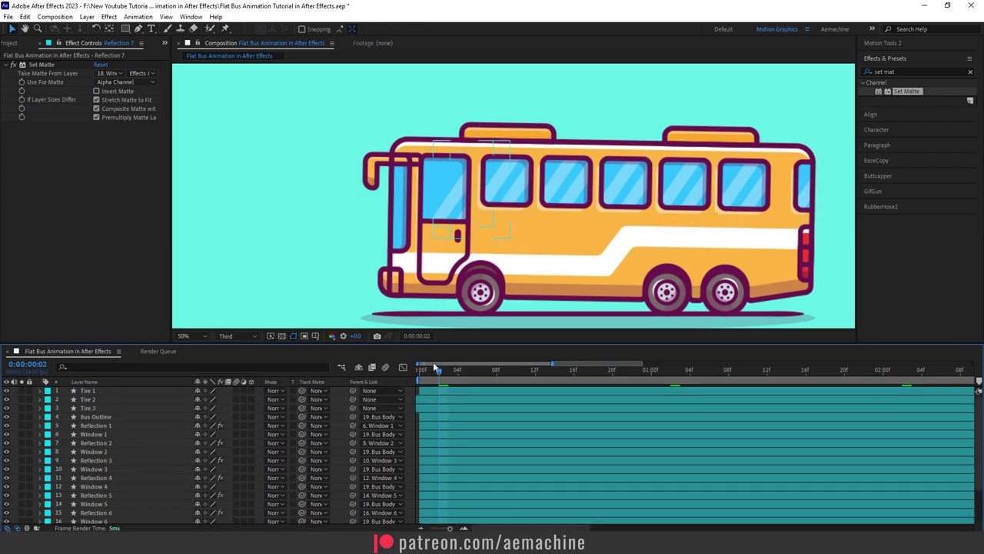
Step: Play back the bus animation from frame 0 to check the window reflections with the whole composition in view
left_click_drag(425, 377, 396, 384)
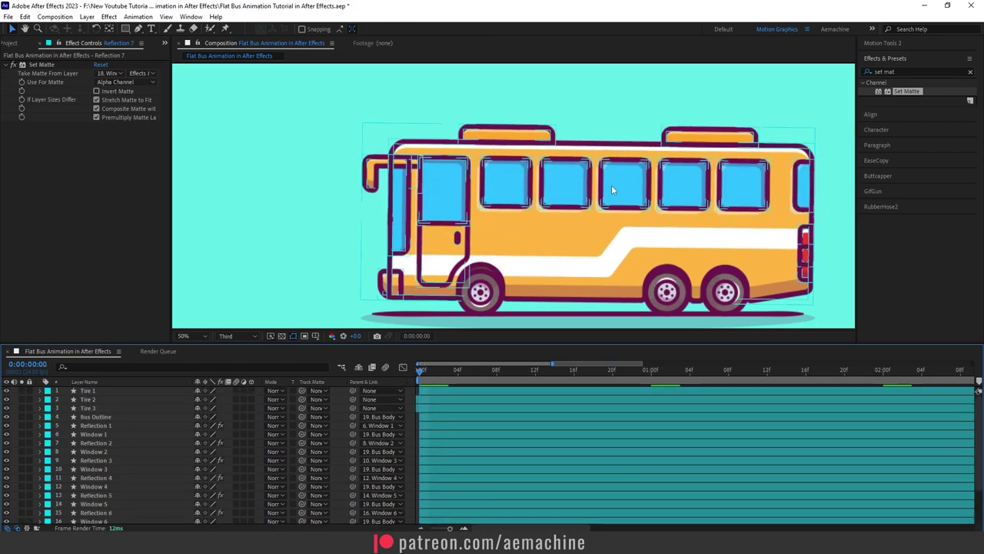
key("shift+slash")
key("space")
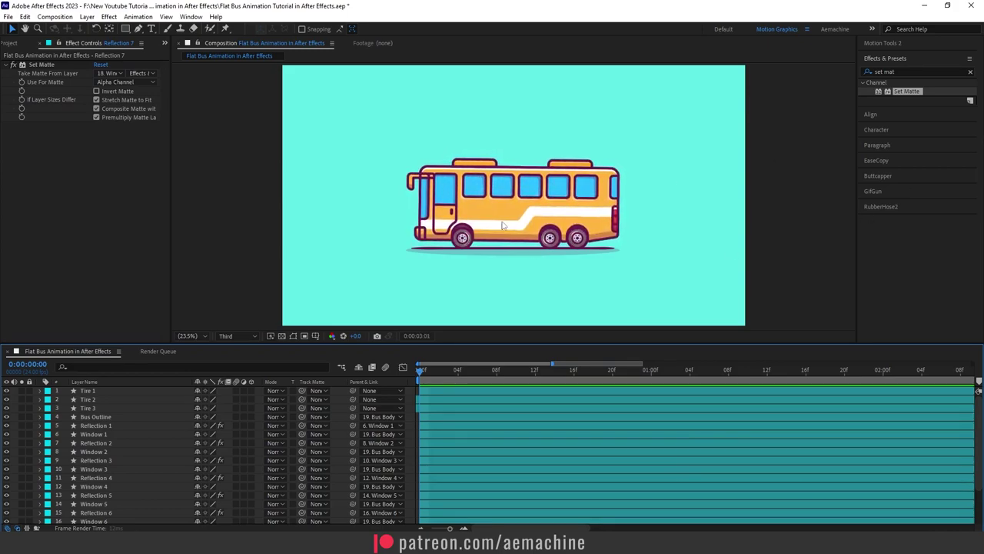
key("space")
key("period")
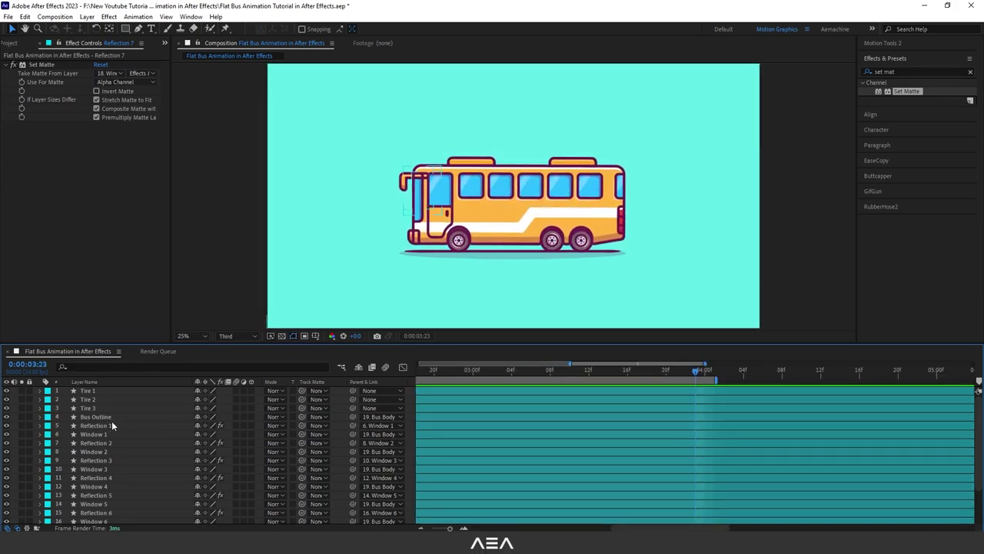
Step: Reveal the position keyframes of the Reflection 1 through Reflection 7 layers
left_click(112, 419)
left_click(112, 425)
scroll(138, 450, "down", 3)
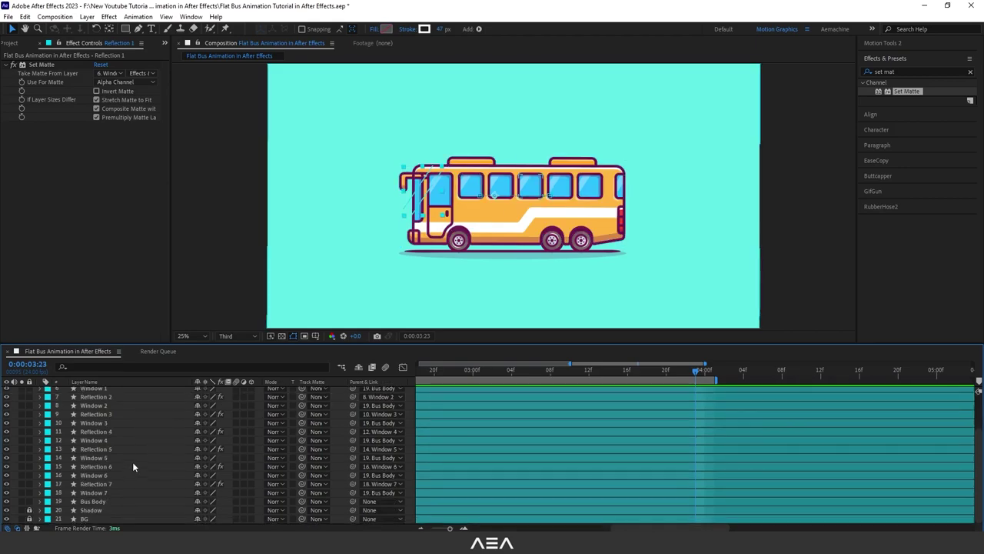
left_click(107, 485, "shift")
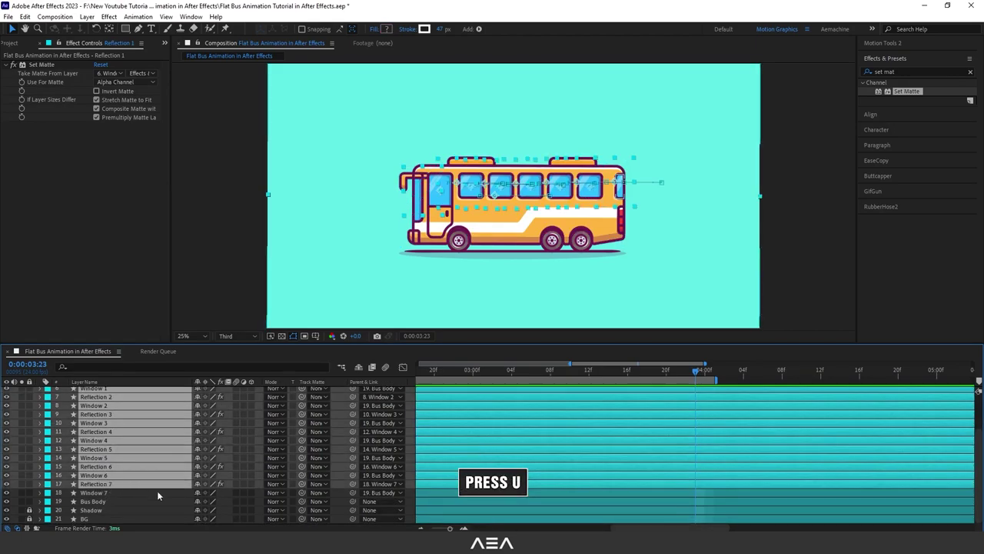
key("u")
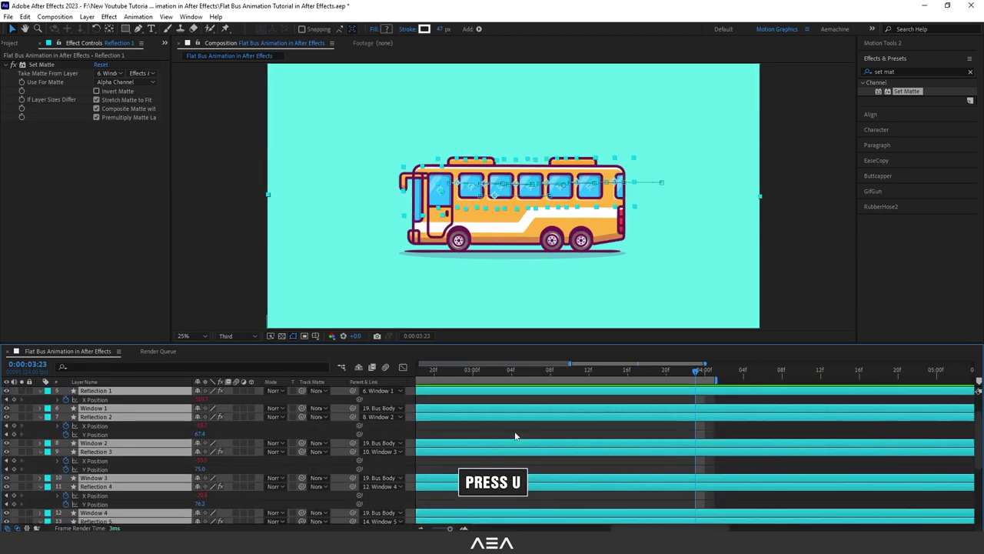
left_click(439, 423)
key("minus")
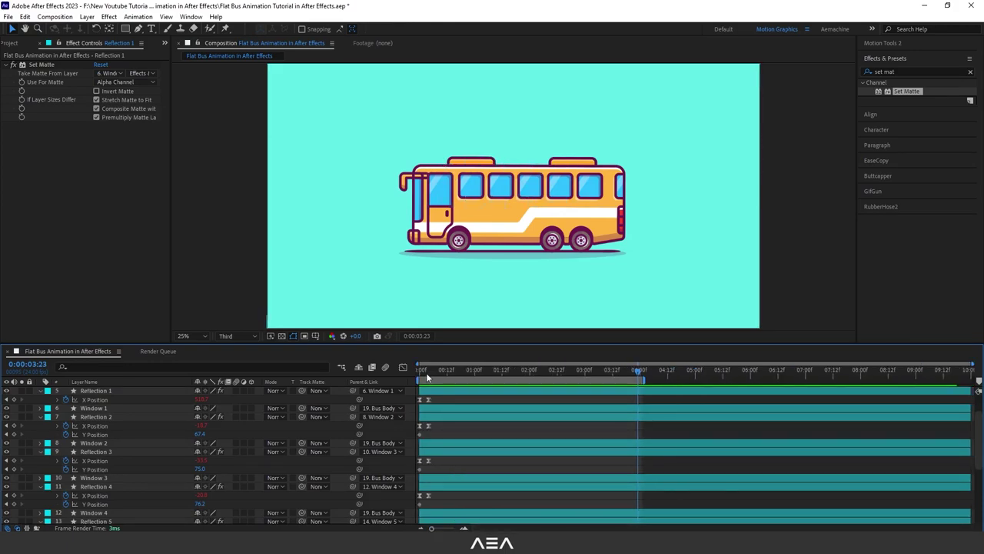
Step: Move the second X Position keyframes of all seven reflections together to frame 8 and play back the slower loop
left_click_drag(427, 376, 425, 503)
scroll(453, 486, "down", 4)
left_click_drag(447, 424, 425, 500)
scroll(451, 461, "up", 4)
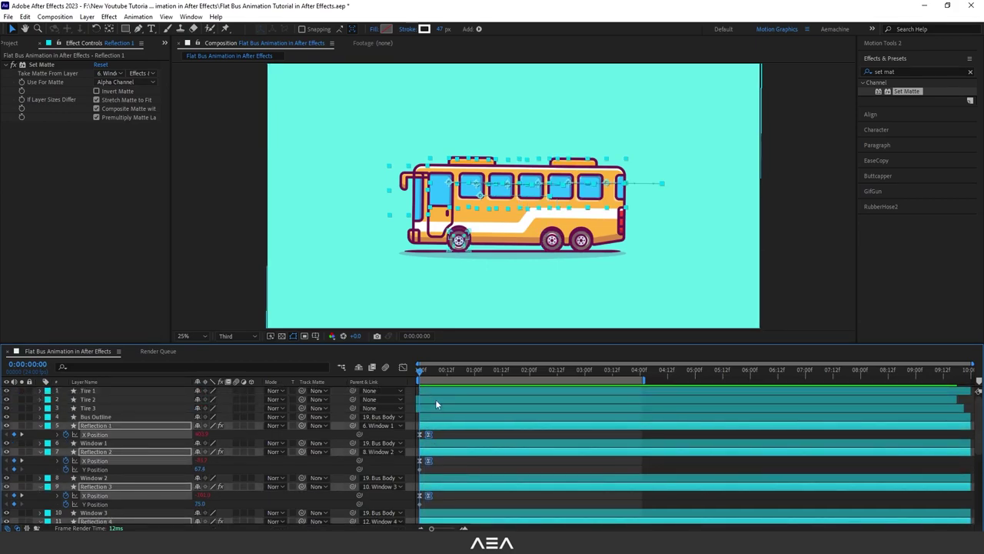
scroll(436, 399, "up", 3)
left_click_drag(457, 434, 493, 438)
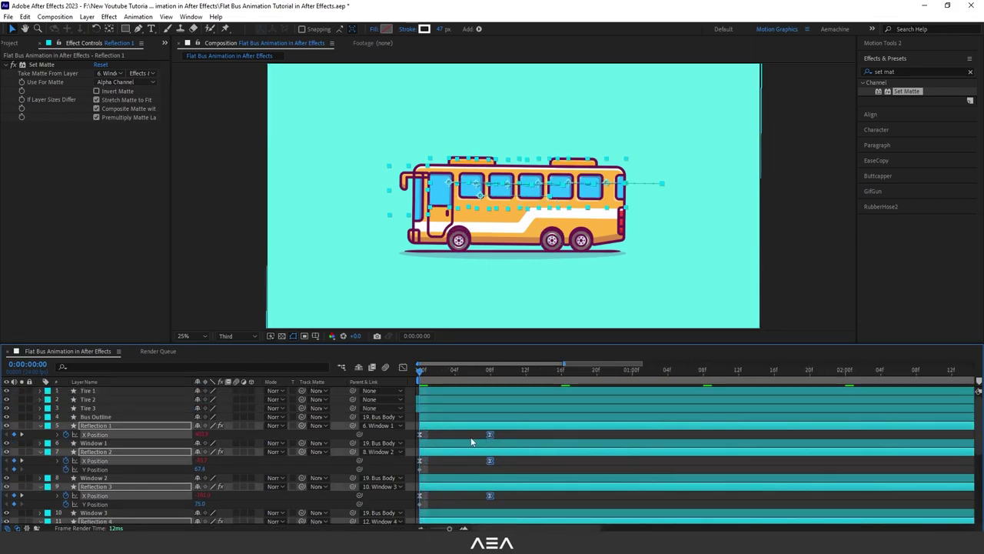
scroll(474, 476, "down", 4)
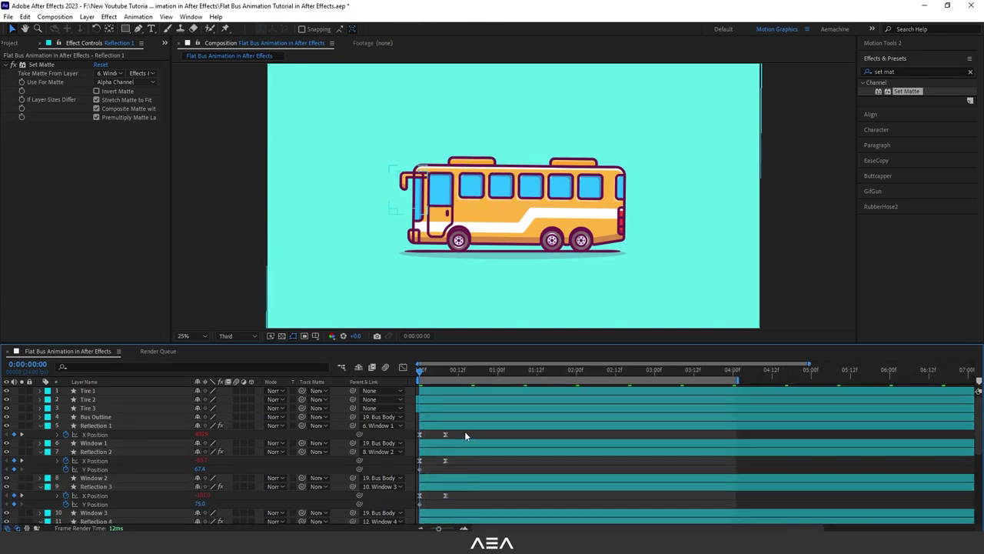
key("space")
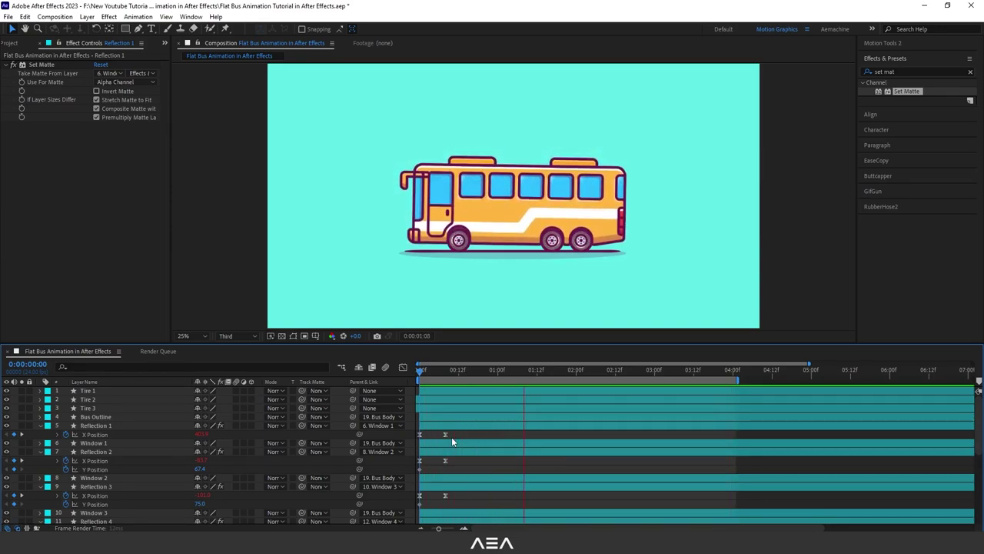
key("space")
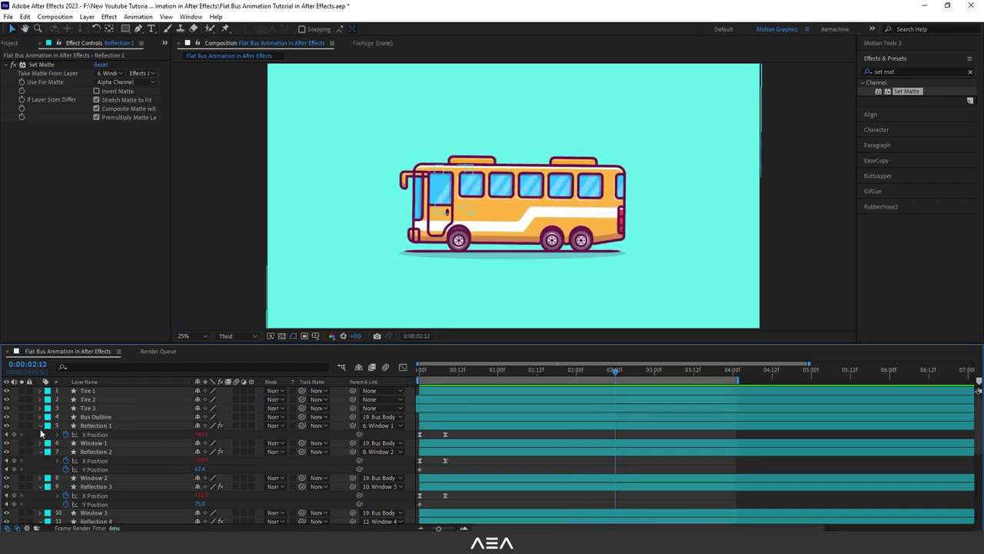
Step: Collapse the properties of all layers and save the project
key("ctrl+a")
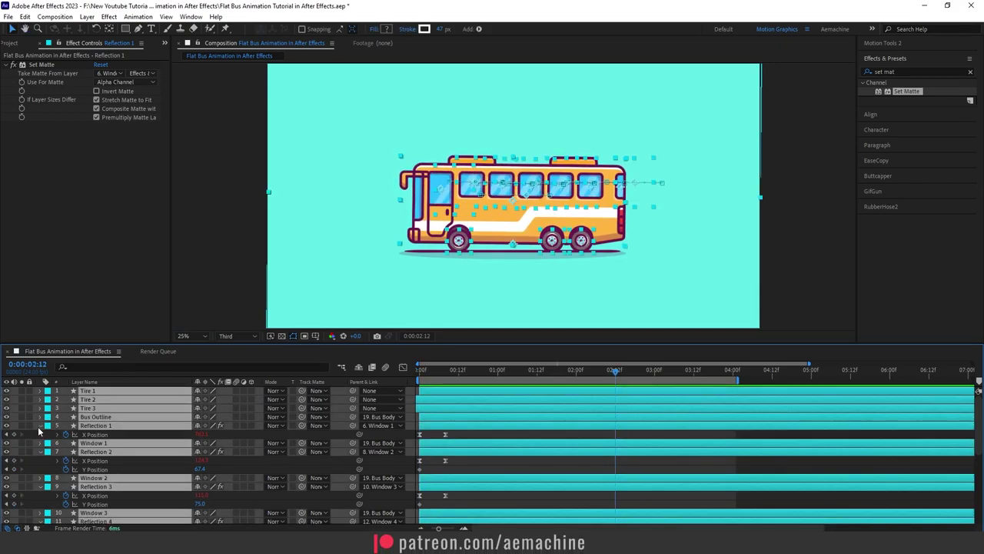
key("u")
left_click(550, 267)
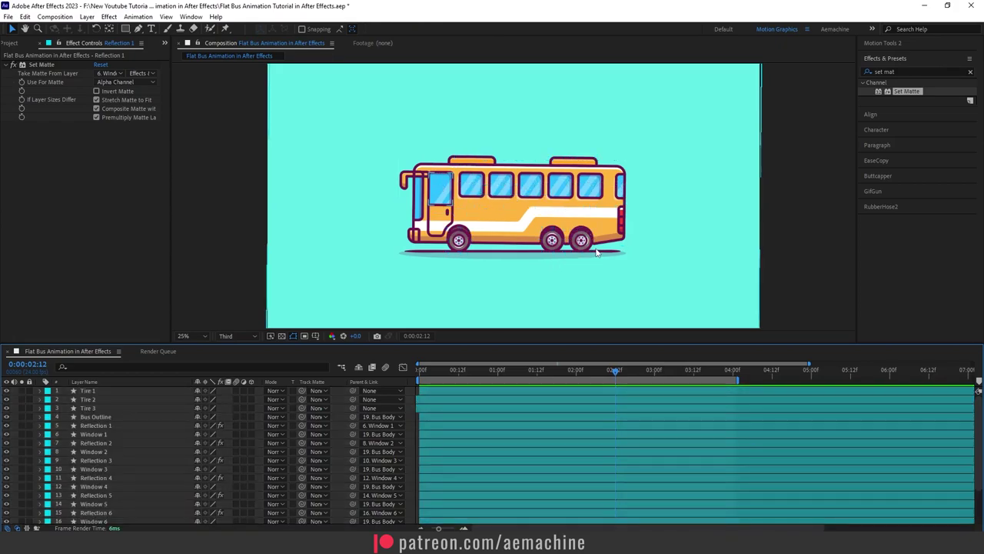
key("ctrl+s")
Step: Create a 1080 × 1080 px composition named Smoke with a duration of 0:00:06:00 and close the Render Queue
left_click(19, 44)
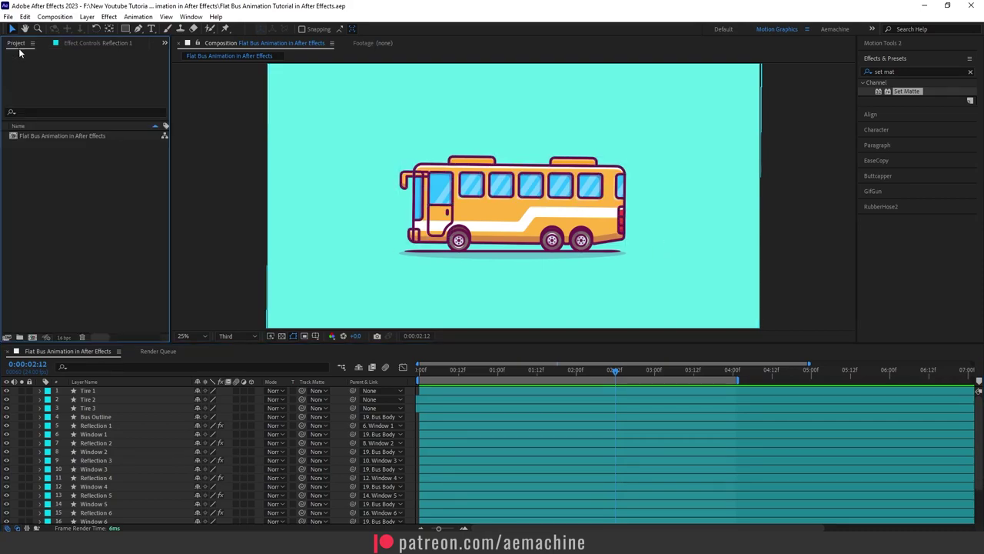
left_click(33, 337)
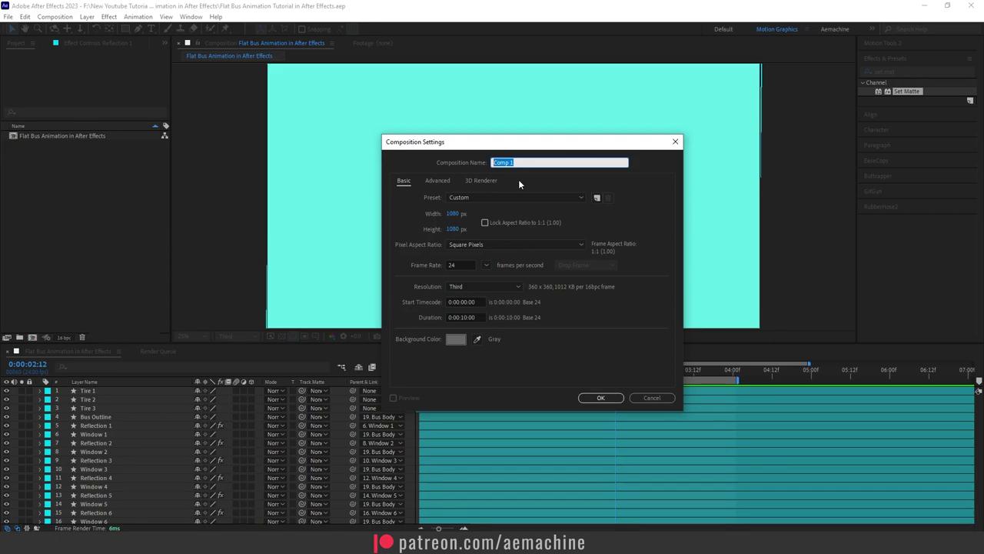
type("Smoke")
left_click(434, 213)
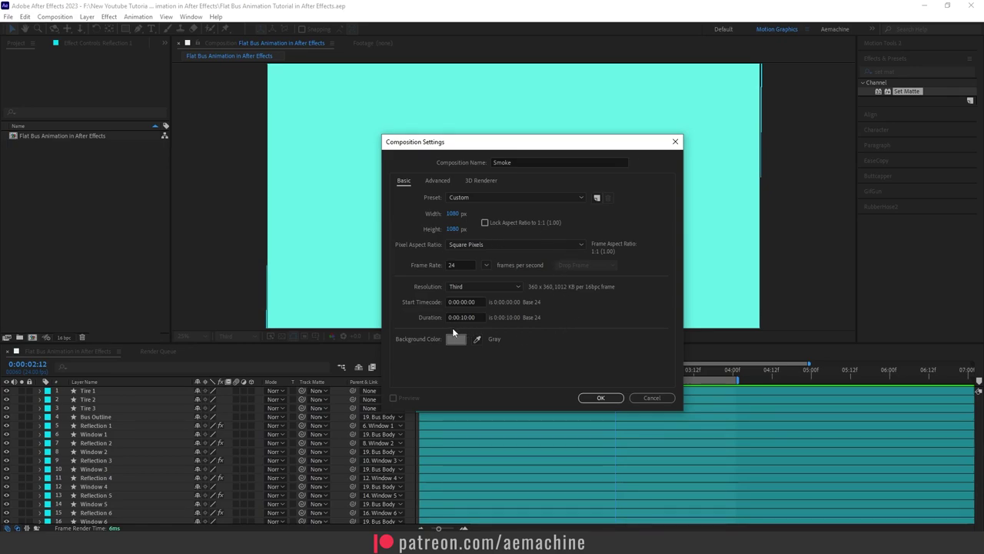
left_click(480, 315)
type("0")
type(".")
left_click(593, 346)
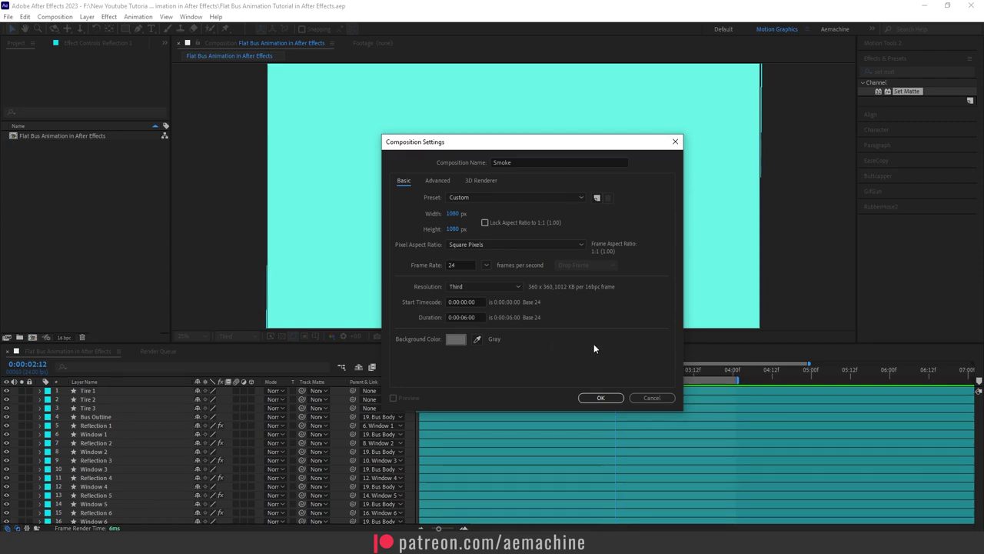
left_click(601, 398)
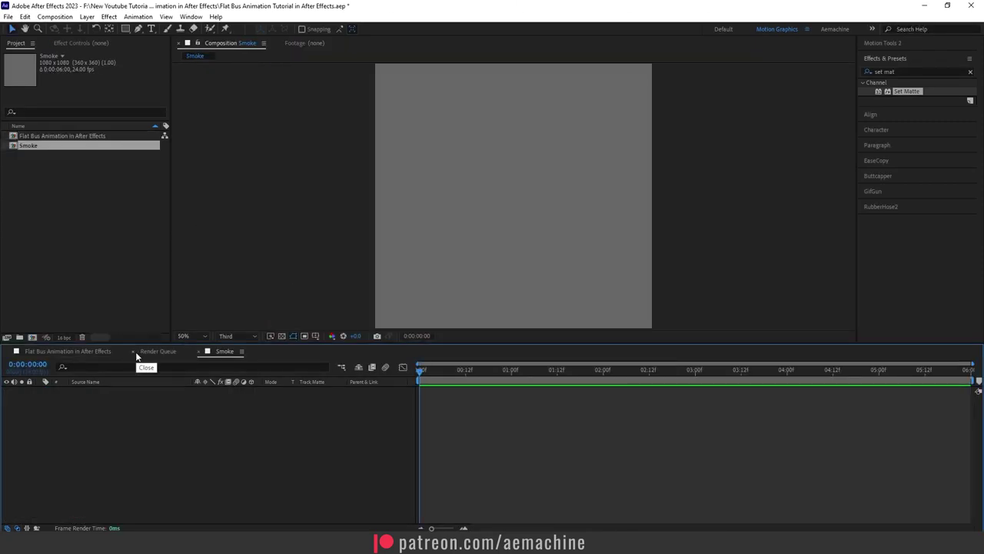
left_click(133, 352)
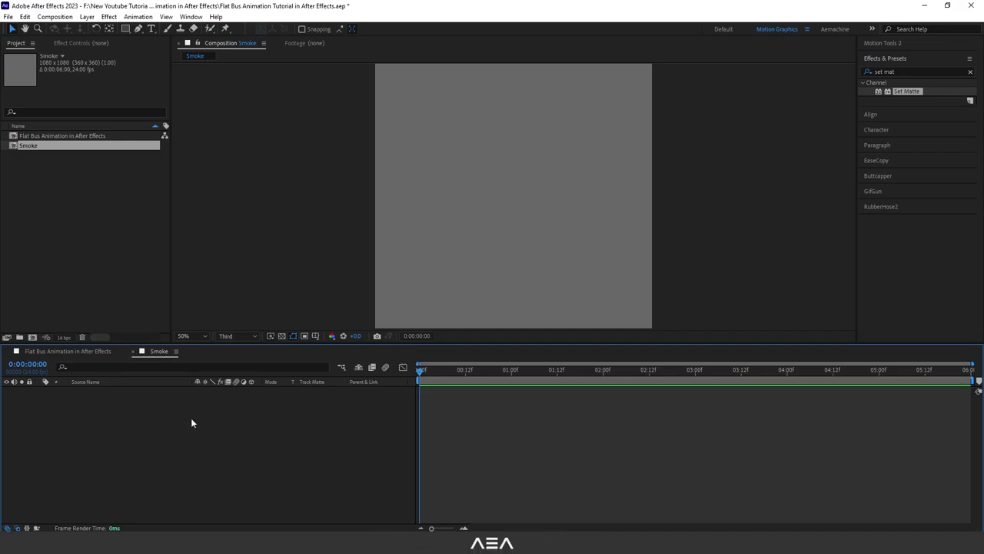
Step: Set the Rectangle tool's stroke to None and its fill color to white, FFFFFF
left_click_drag(127, 34, 166, 32)
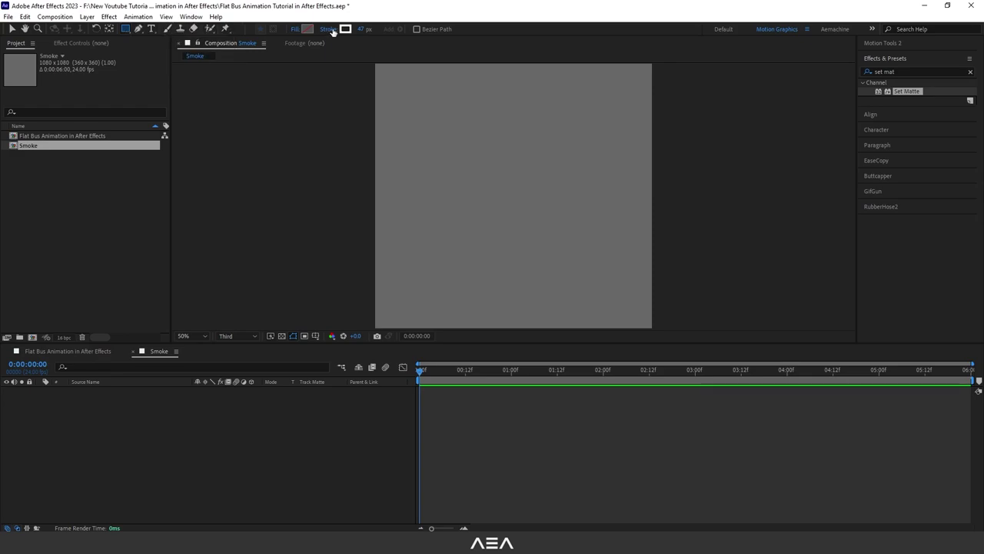
left_click(329, 29)
left_click(253, 229)
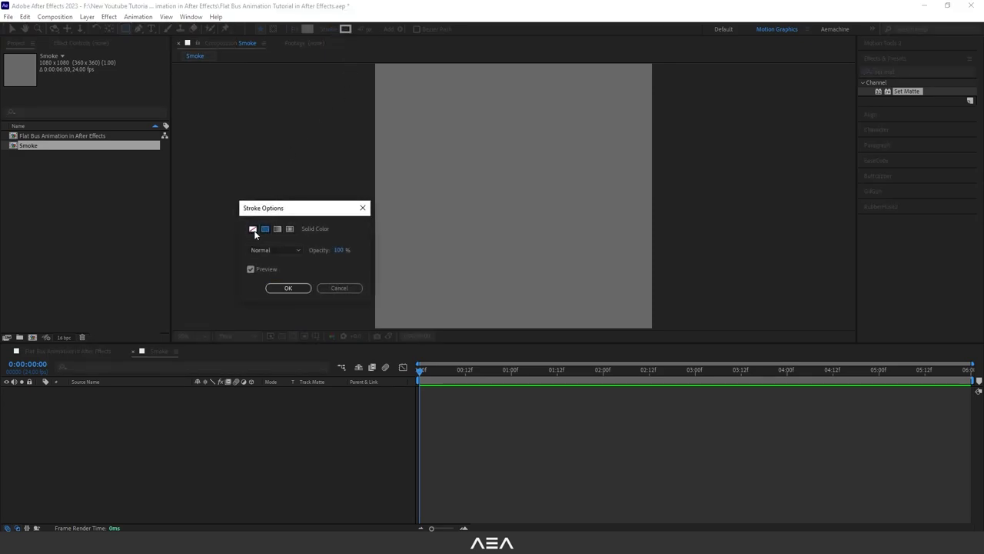
left_click(289, 289)
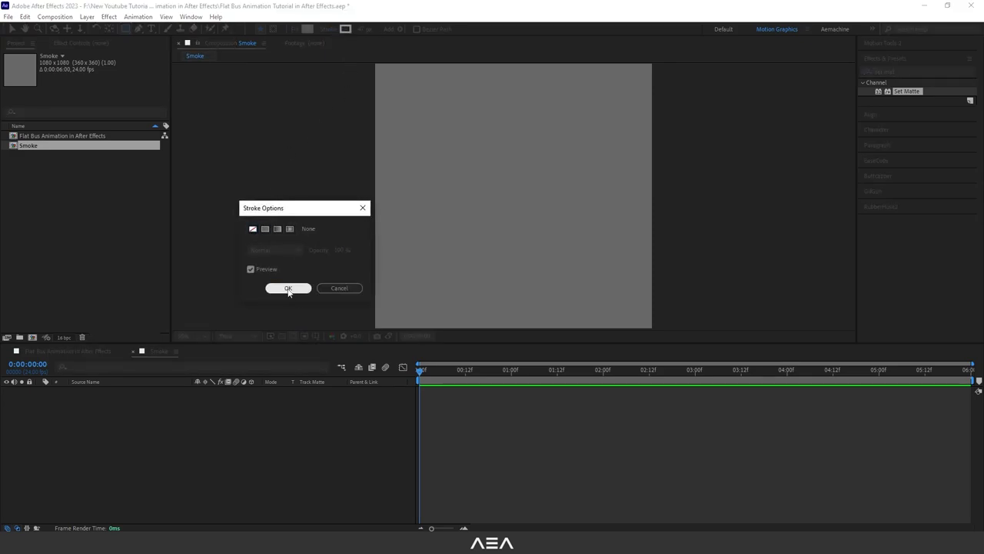
left_click(308, 30)
left_click_drag(116, 322, 3, 178)
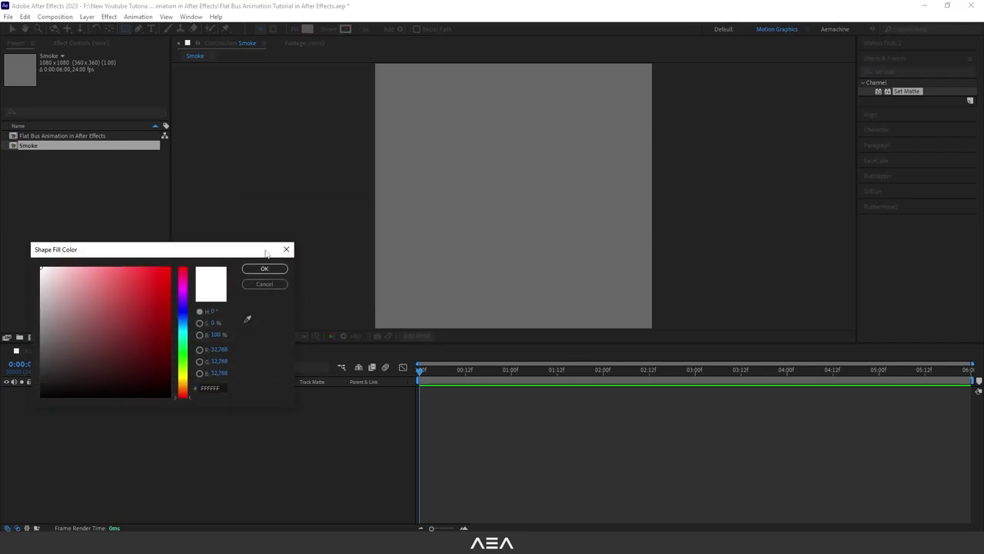
left_click(274, 267)
Step: Draw a white rectangle over the lower part of the Smoke composition, extending past its edges, and center its anchor point
scroll(514, 235, "down", 1)
left_click_drag(413, 207, 625, 277)
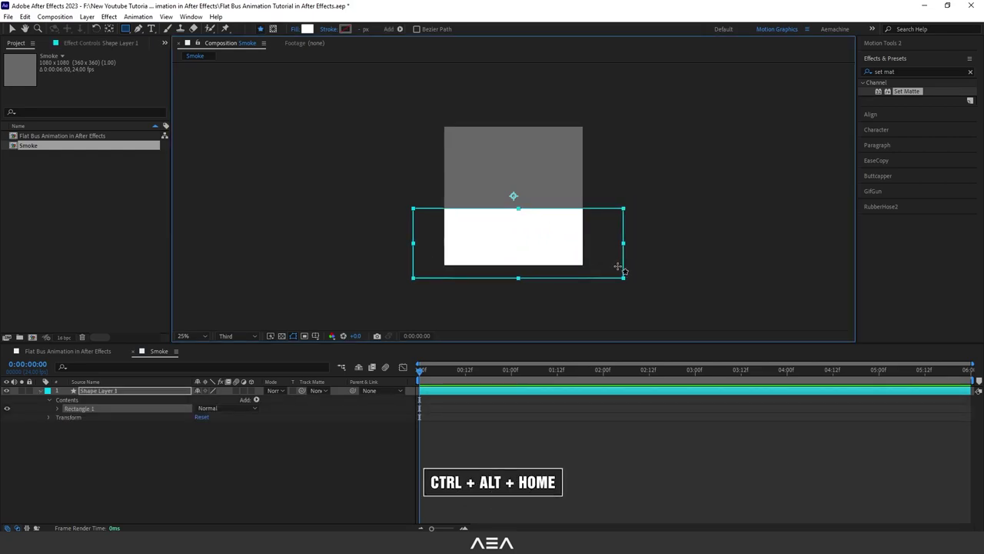
key("period")
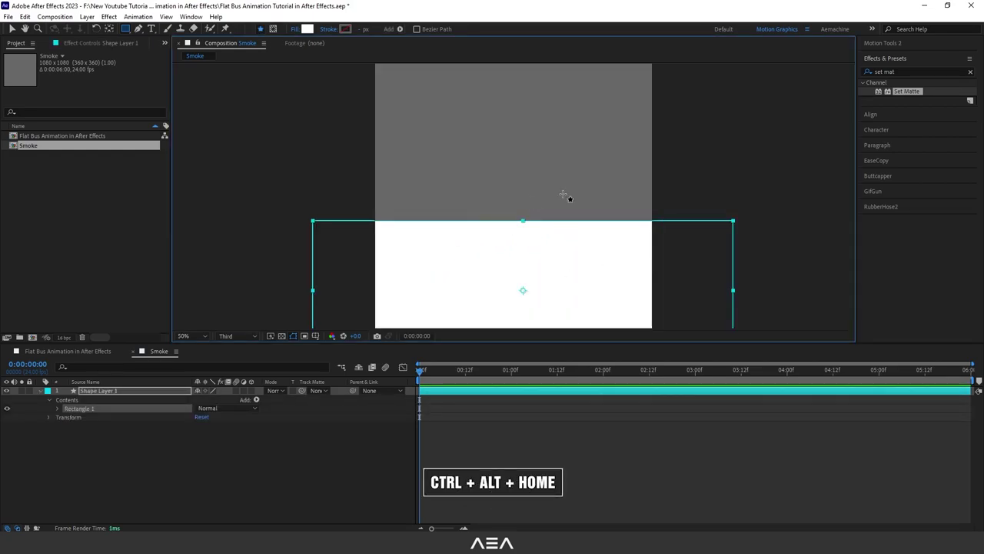
left_click(116, 393)
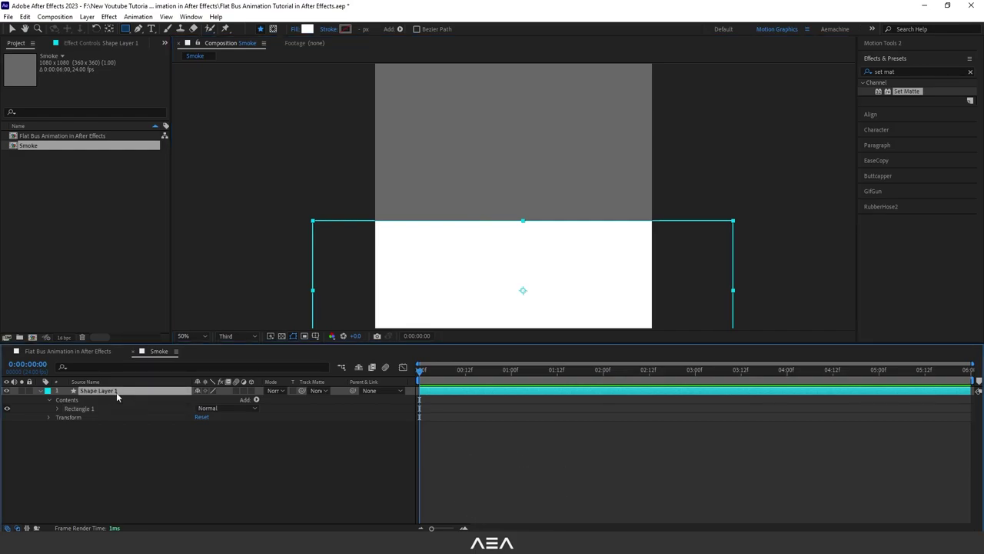
Step: Rename the white rectangle's shape layer as Smoke
key("Return")
type("Smoke")
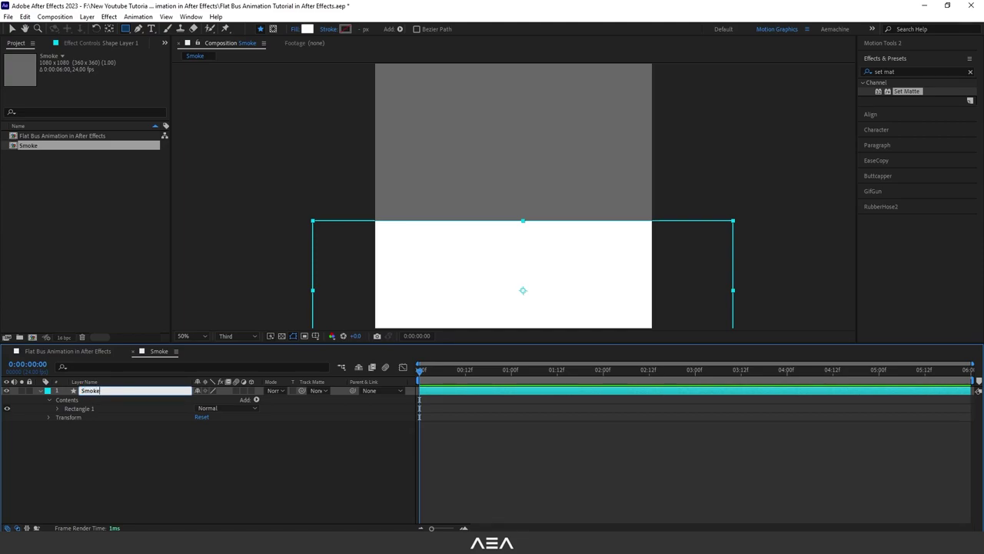
key("Return")
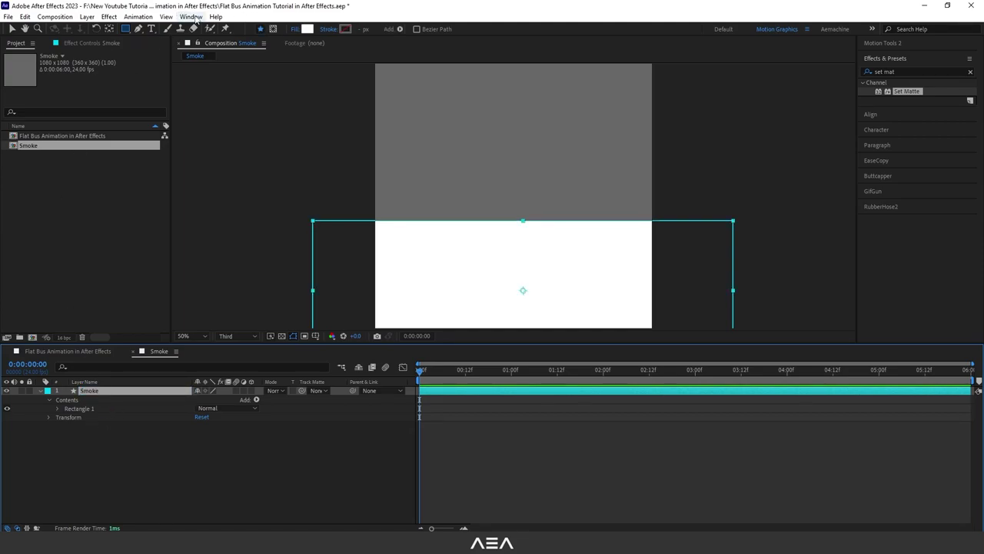
Step: Find the Wave Warp effect and apply it to the Smoke shape layer
left_click(191, 16)
left_click(196, 49)
left_click(912, 70)
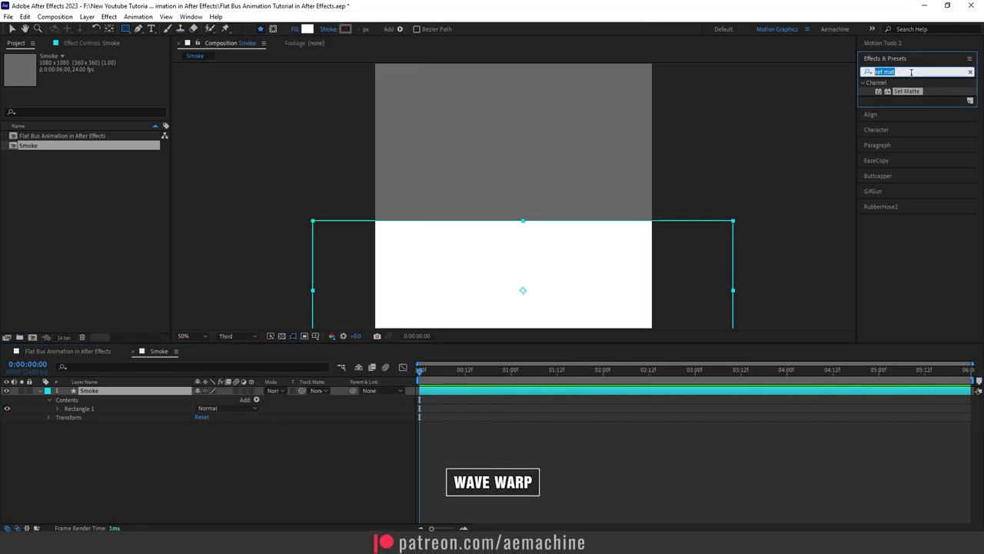
type("wave")
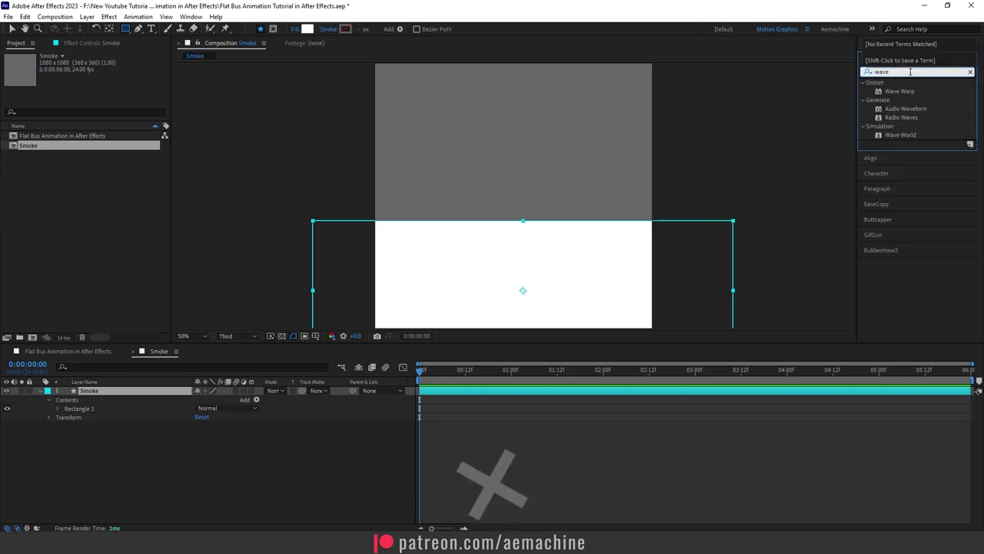
left_click(894, 93)
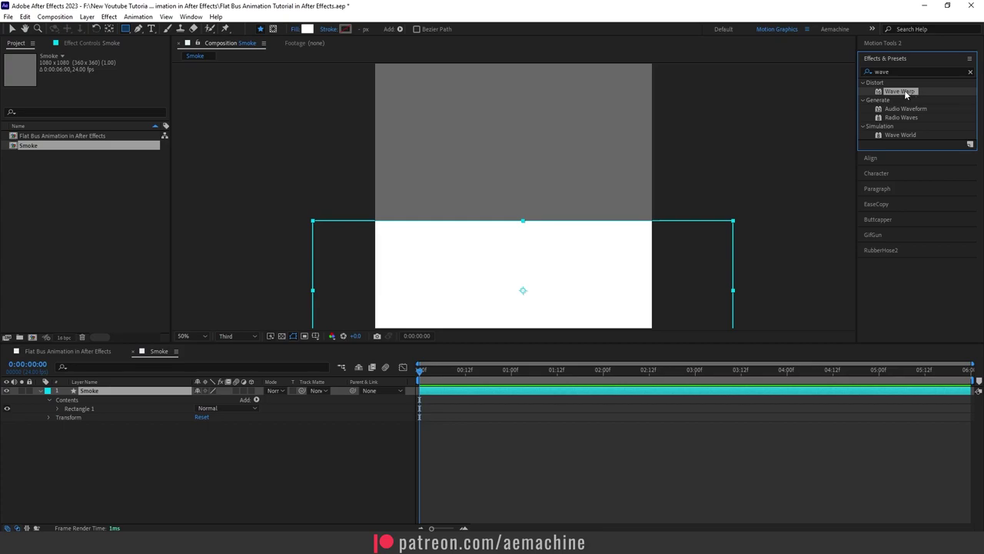
double_click(901, 92)
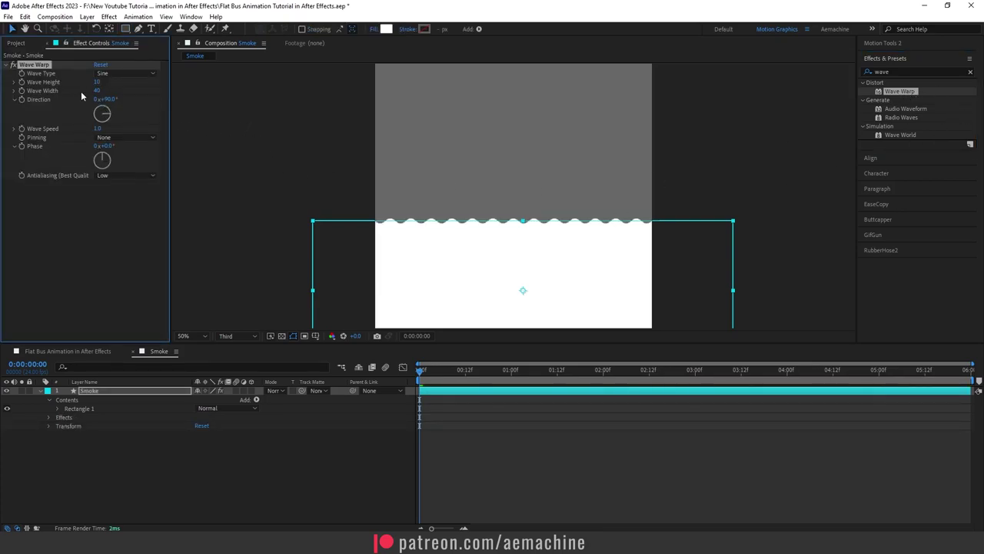
Step: Set the Wave Warp wave width to 117 and the wave height to 72
left_click_drag(96, 90, 538, 115)
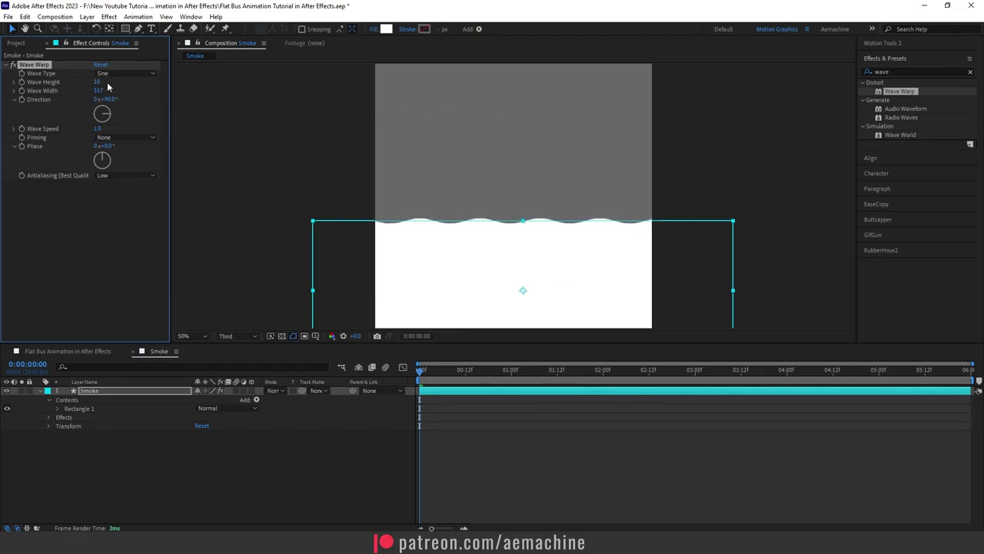
left_click_drag(96, 82, 131, 90)
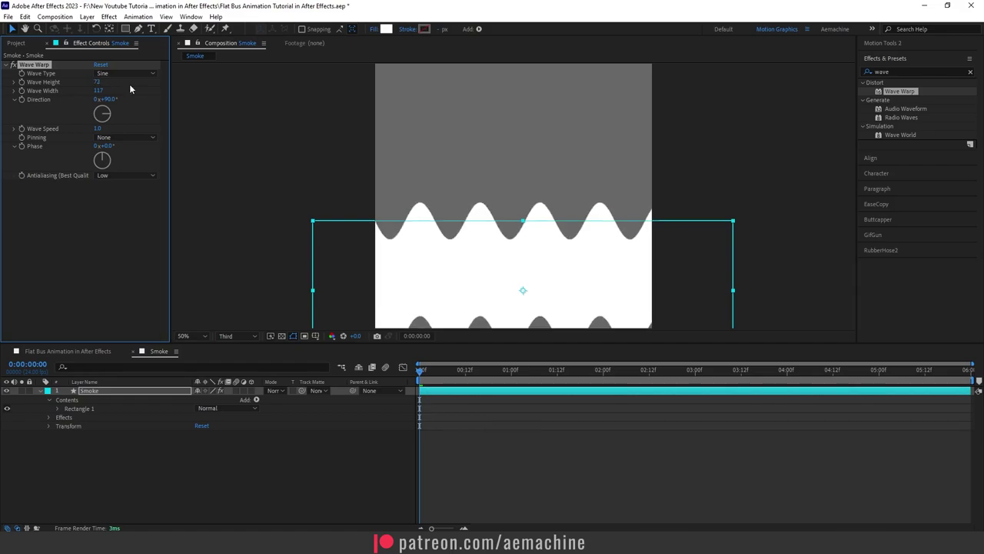
left_click_drag(462, 212, 452, 167)
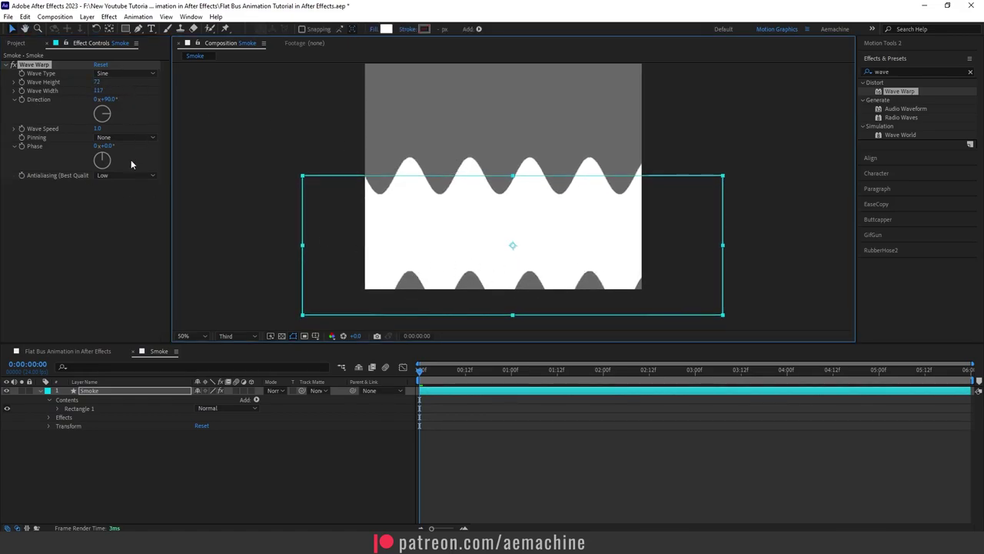
Step: Set the Wave Warp pinning to All Edges and scrub through the wave animation
left_click(125, 137)
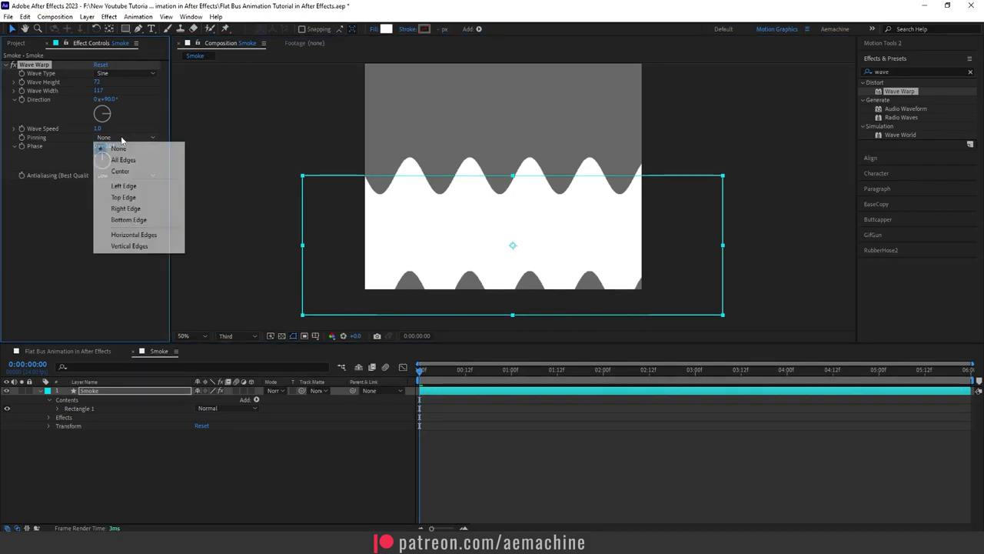
left_click(141, 164)
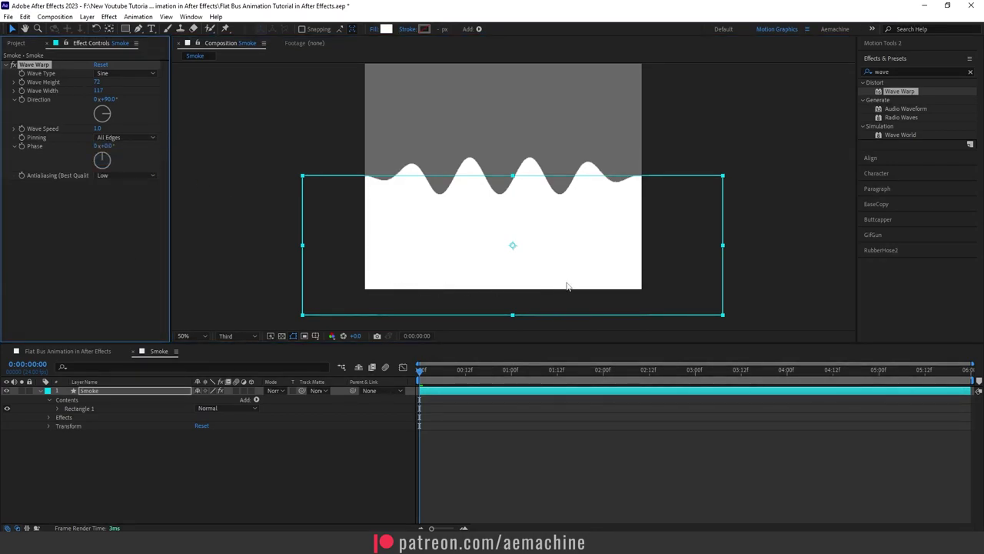
left_click_drag(570, 238, 587, 257)
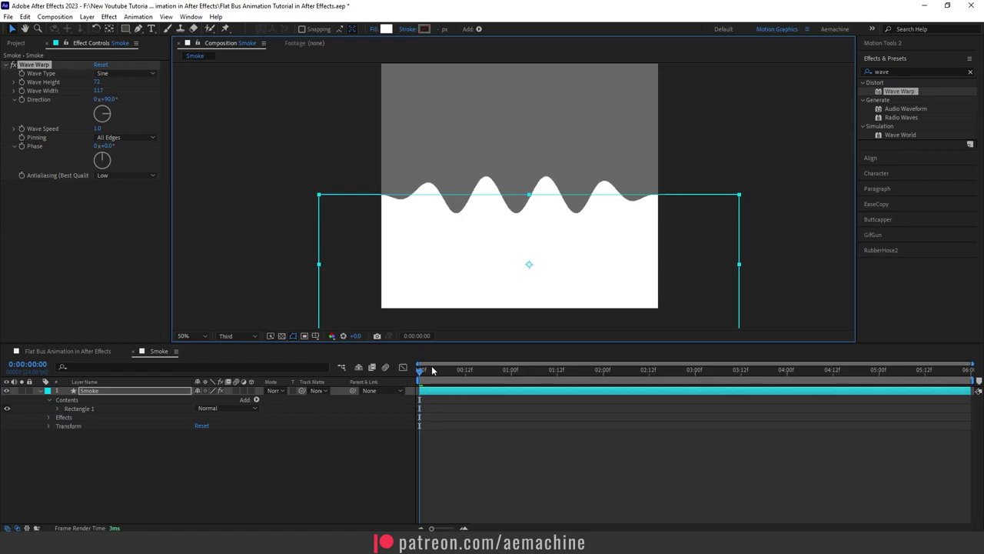
left_click_drag(433, 370, 667, 392)
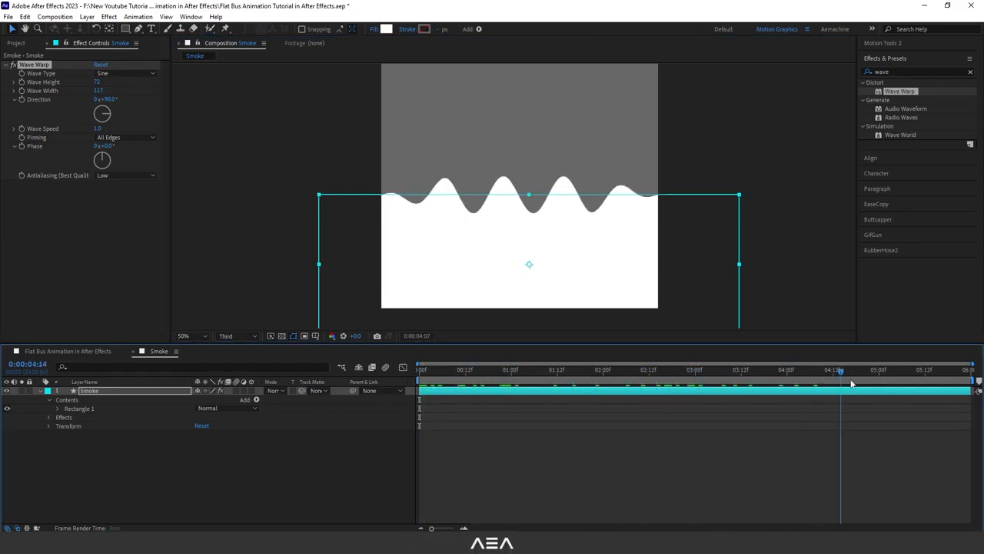
Step: Change the Wave Warp wave type to Circle and scrub through the start of the animation
left_click(116, 73)
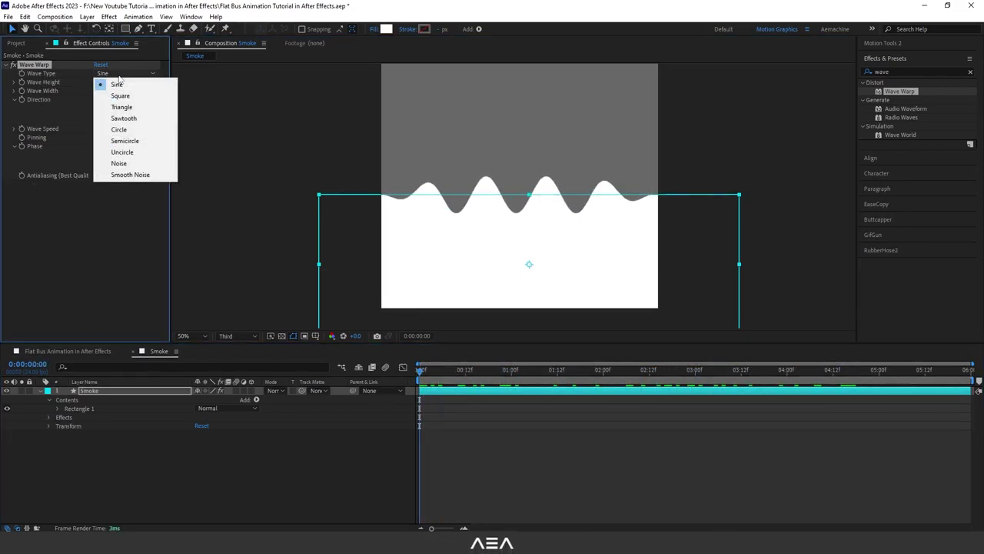
left_click(121, 129)
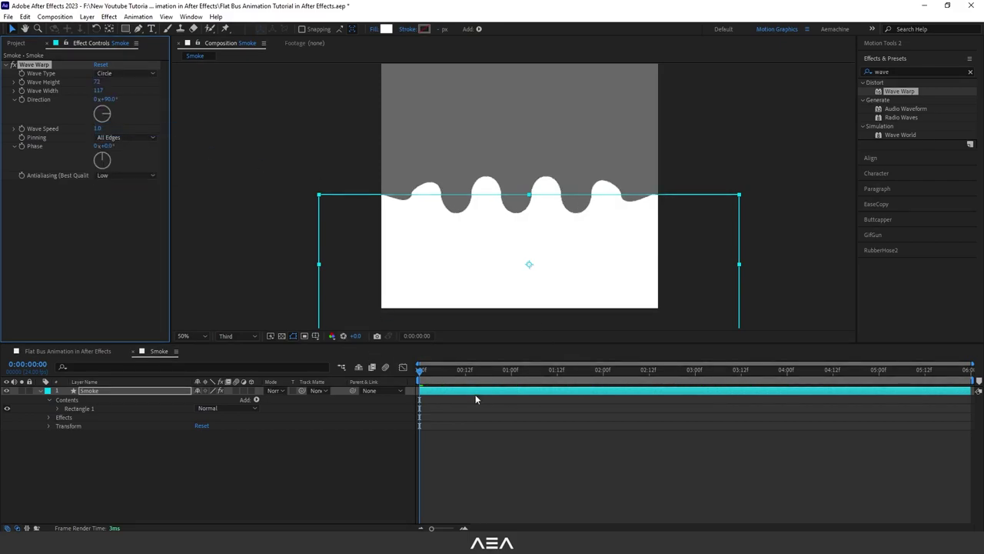
left_click_drag(441, 373, 395, 377)
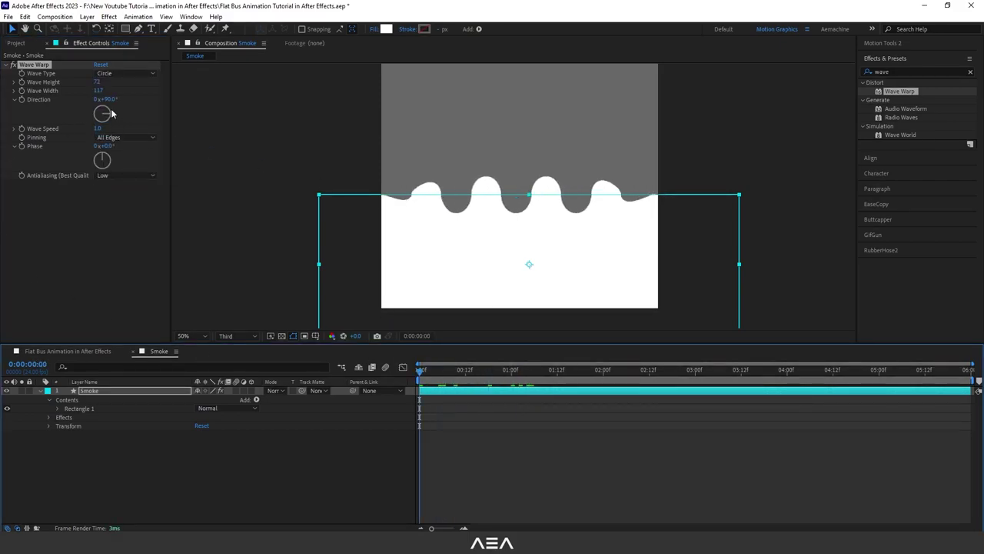
Step: Set the Wave Warp direction to 138°, preview the motion, and adjust the wave height to 70
left_click_drag(107, 100, 154, 105)
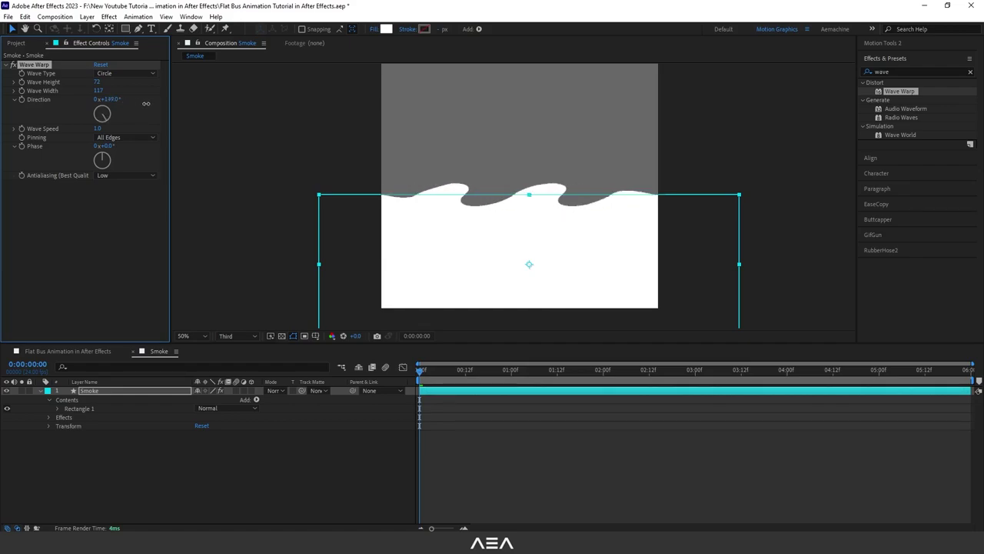
left_click_drag(142, 102, 139, 101)
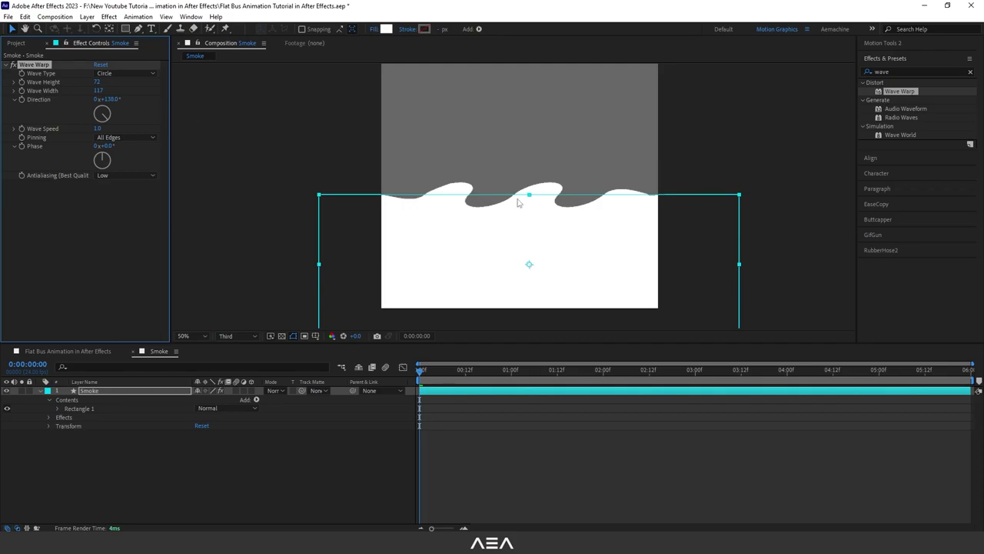
key("space")
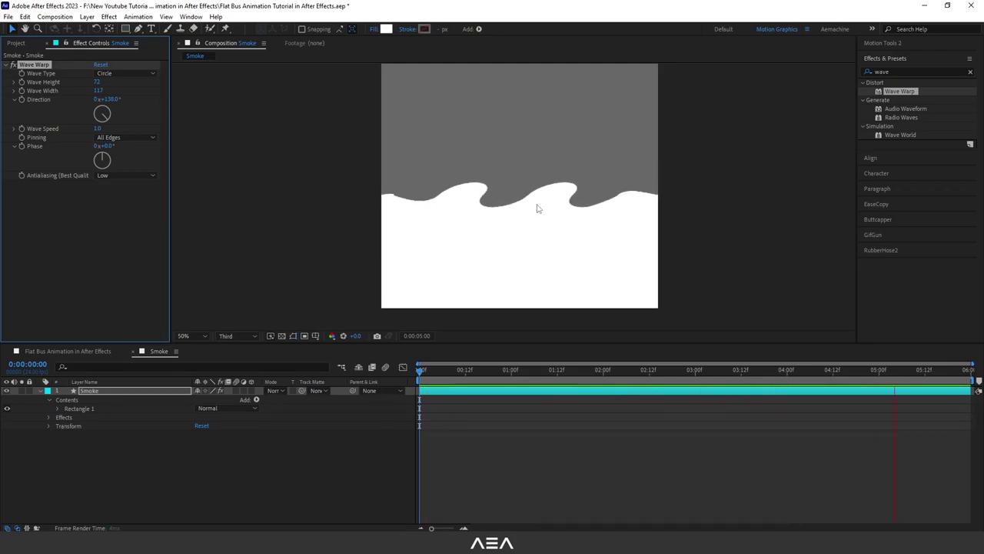
key("space")
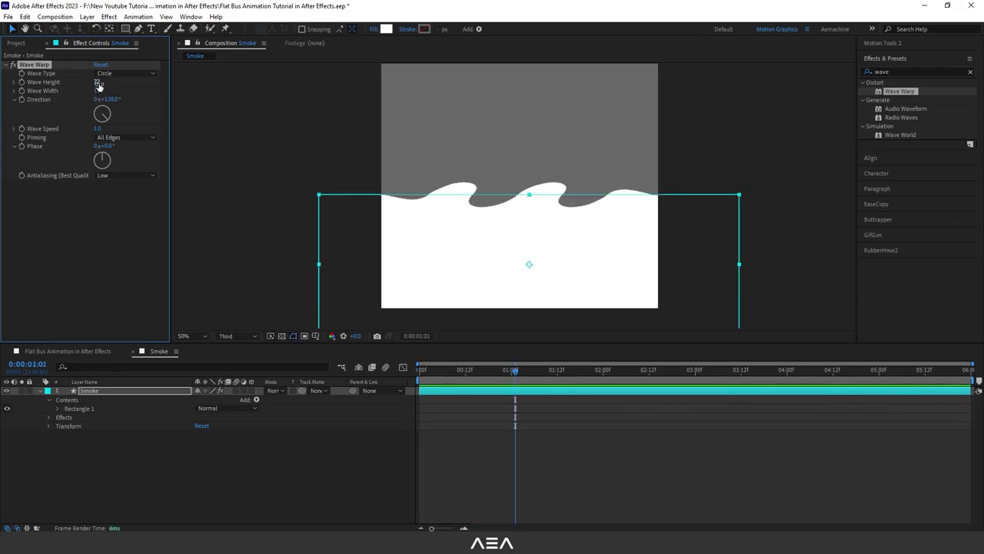
left_click_drag(99, 84, 105, 85)
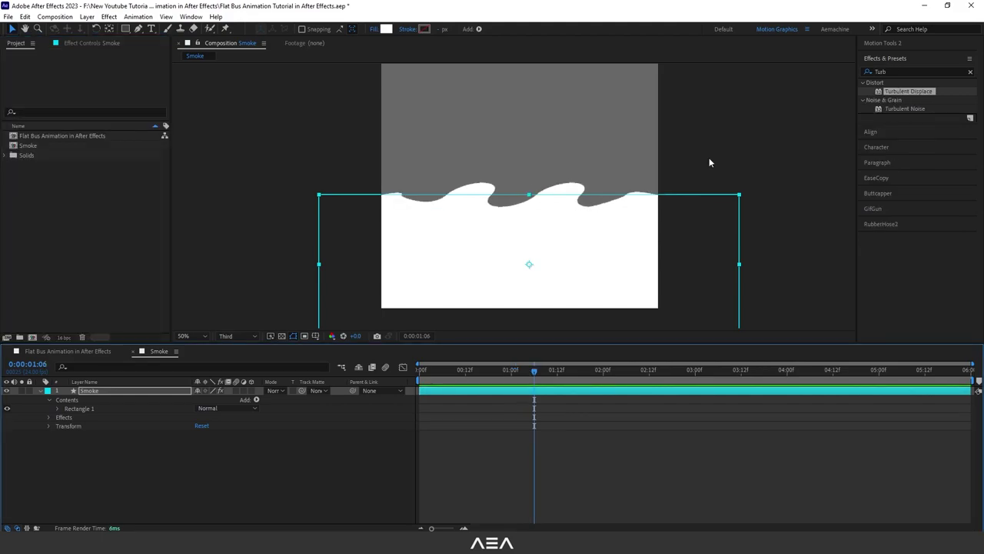
left_click(709, 158)
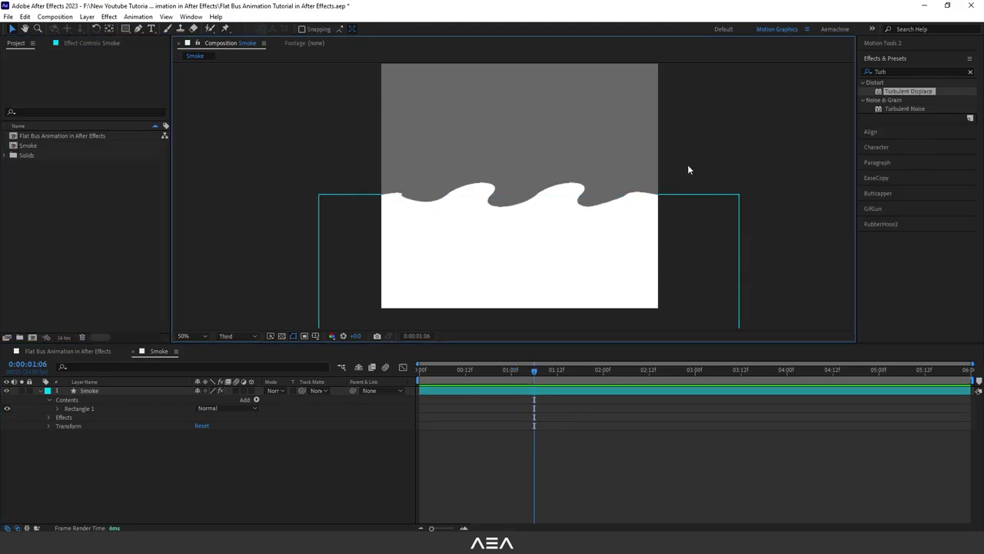
Step: Add the Smoke composition to the Flat Bus Animation composition below the Shadow layer and position it behind the bus's rear
left_click(91, 351)
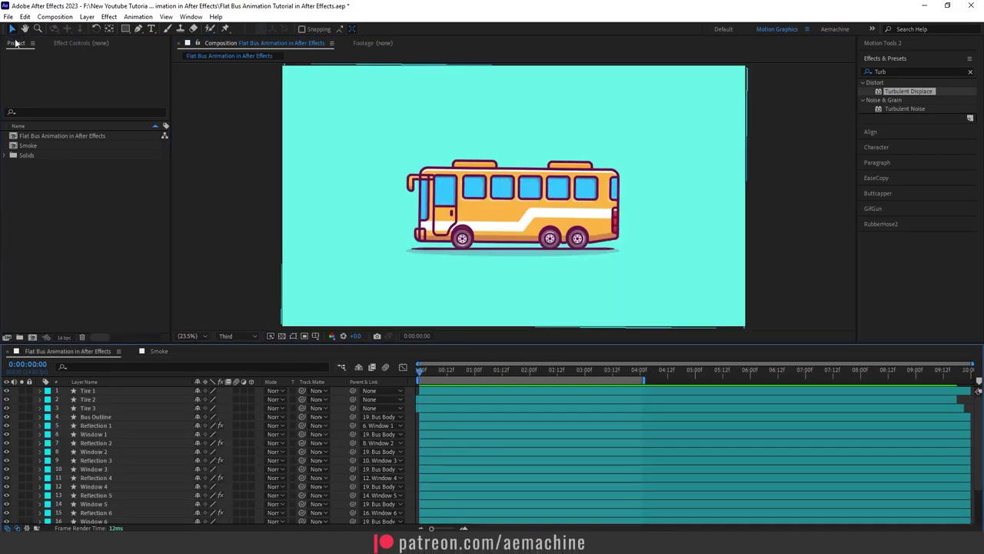
left_click(50, 192)
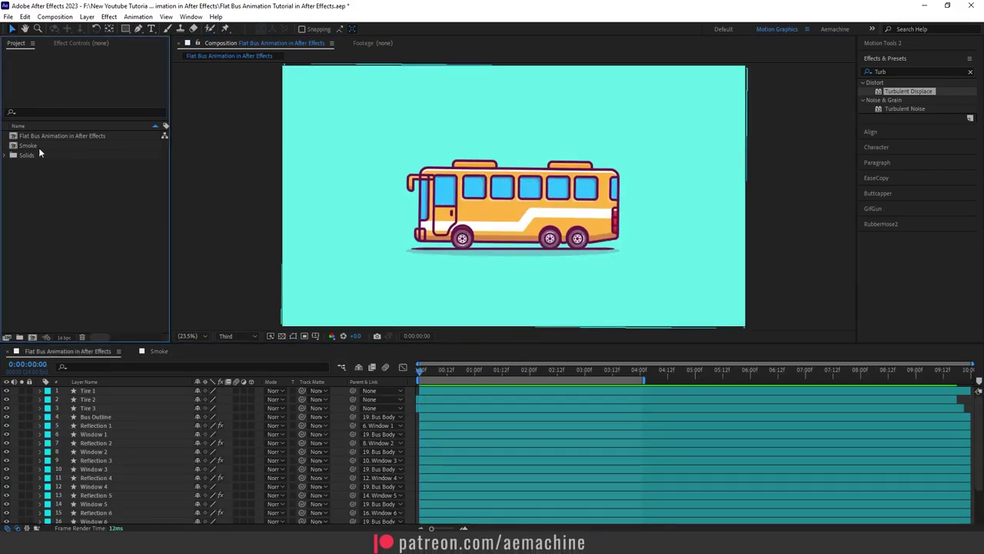
left_click_drag(54, 147, 156, 515)
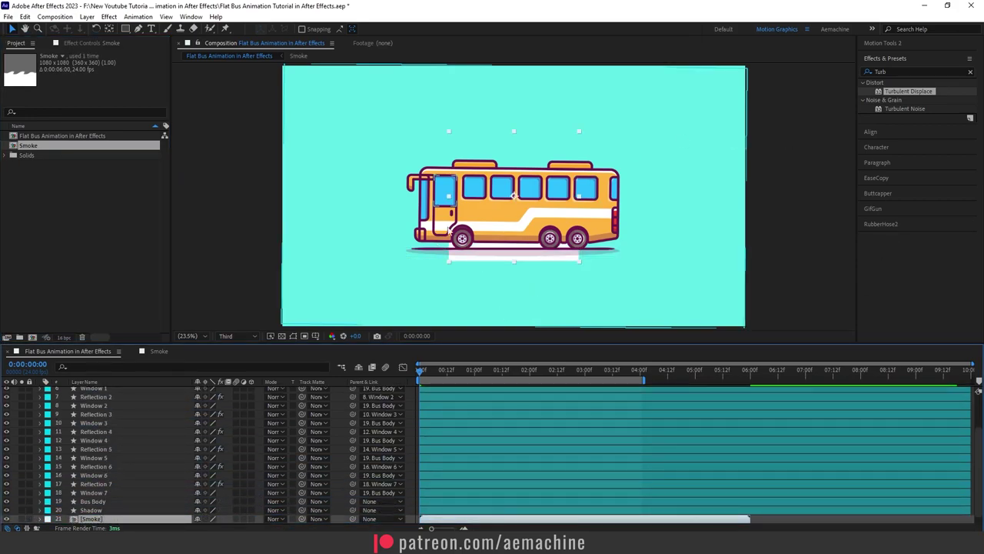
left_click_drag(513, 197, 648, 212)
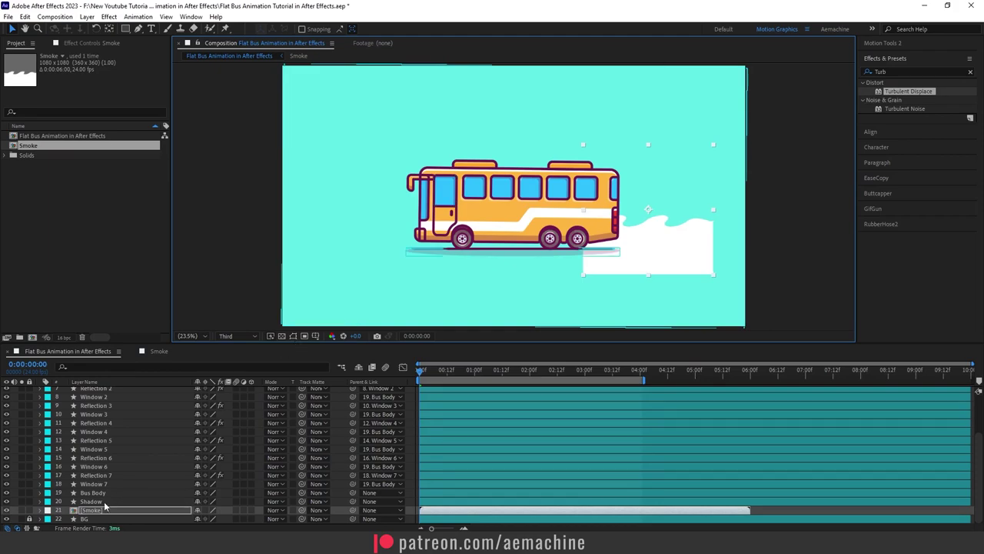
Step: Scale the Smoke layer non-uniformly to 145%, 67% and reposition it behind the bus
key("s")
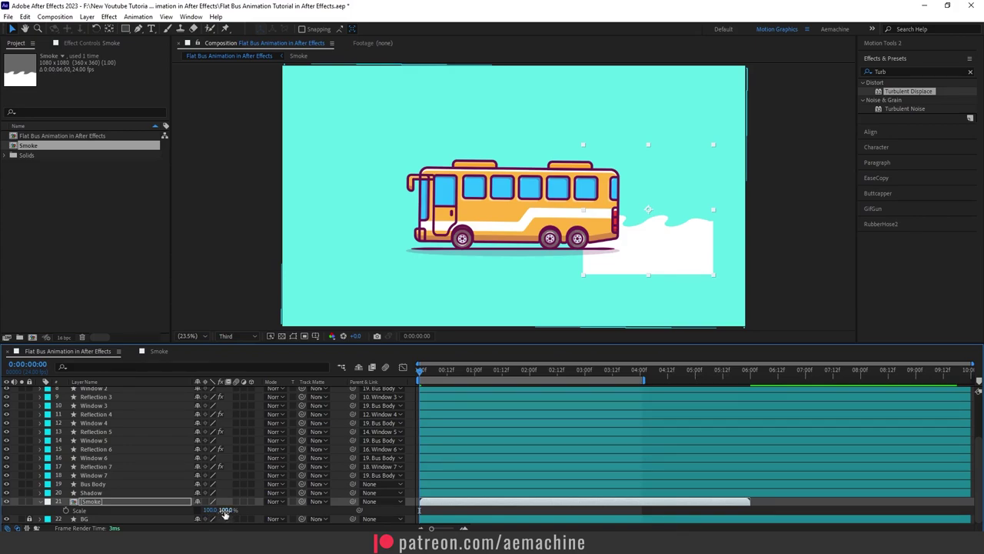
left_click_drag(215, 510, 249, 511)
left_click_drag(648, 231, 673, 234)
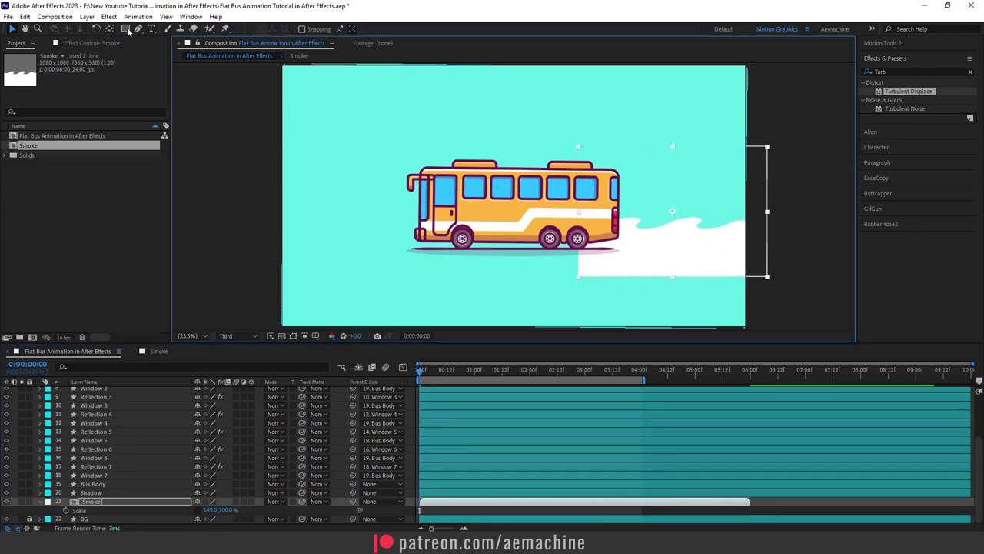
left_click_drag(227, 510, 201, 509)
left_click_drag(674, 215, 675, 219)
Step: Hide the smoke below the ground line with an inverted rectangular mask and set the Smoke layer's scale to 141%, 67%
left_click(125, 29)
left_click_drag(562, 247, 844, 276)
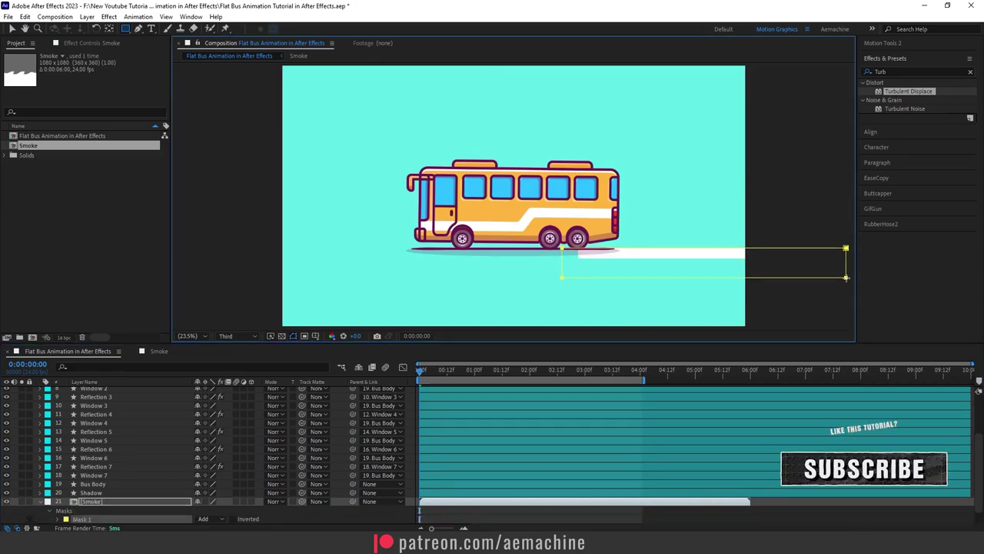
scroll(674, 237, "up", 1)
key("shift+s")
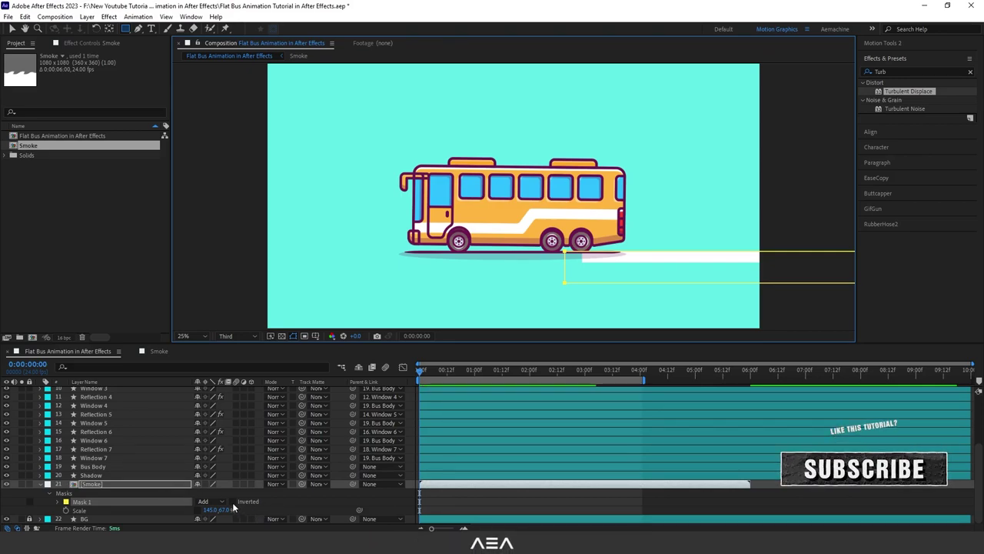
left_click(233, 501)
Step: Check the Wave Warp settings inside the Smoke composition and return to the Flat Bus Animation composition
double_click(91, 483)
left_click(106, 392)
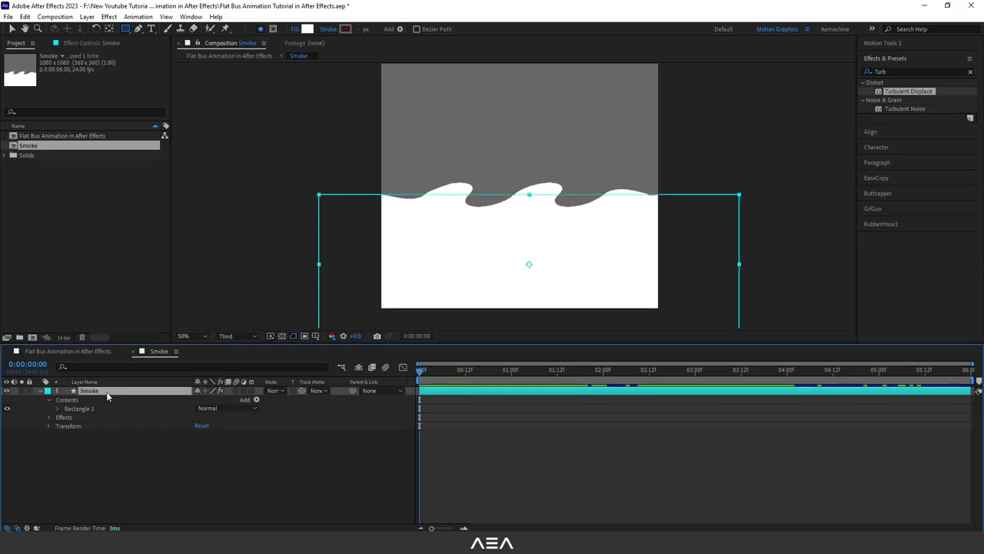
left_click(83, 43)
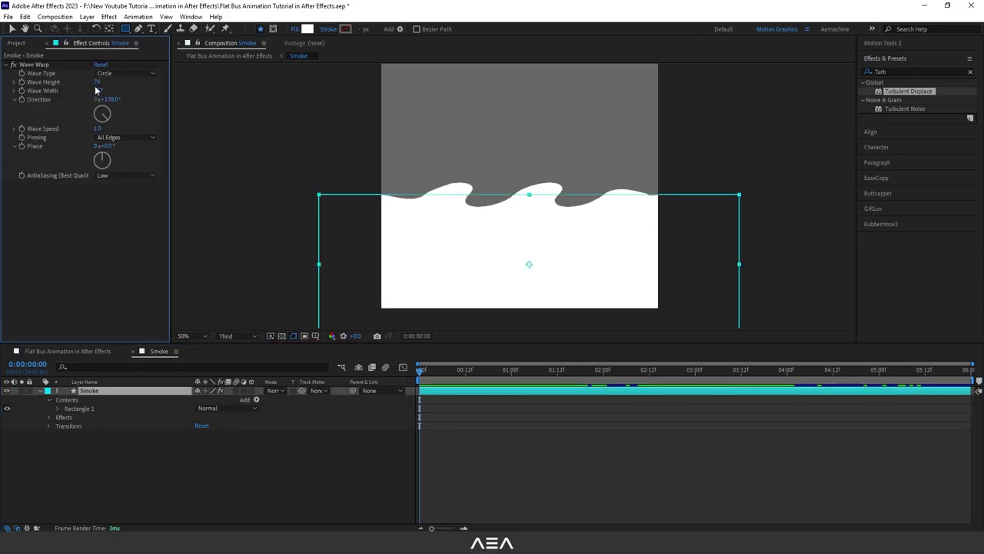
left_click(68, 350)
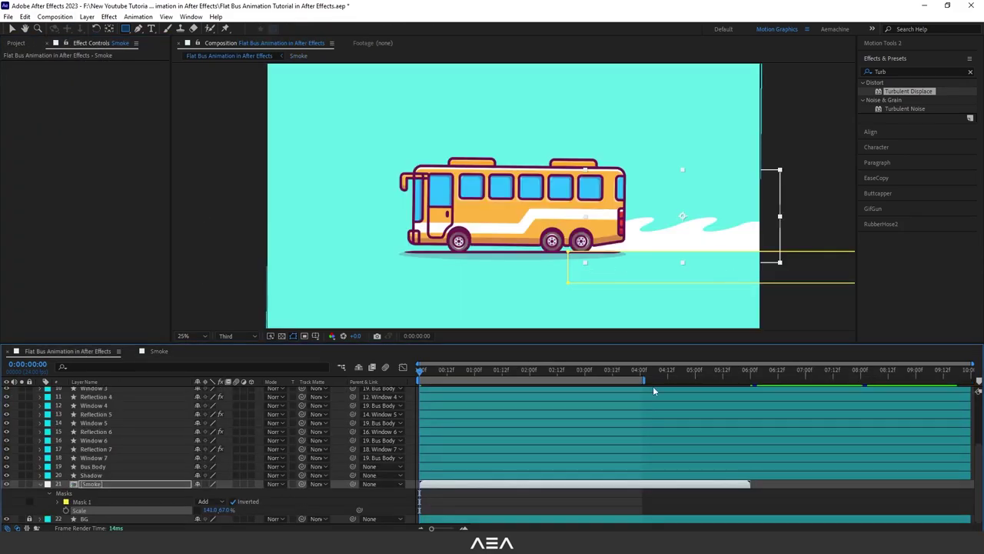
Step: Move the Smoke layer slightly down and raise its mask so its upper edge aligns with the ground line
key("v")
left_click_drag(684, 217, 684, 222)
left_click(816, 259)
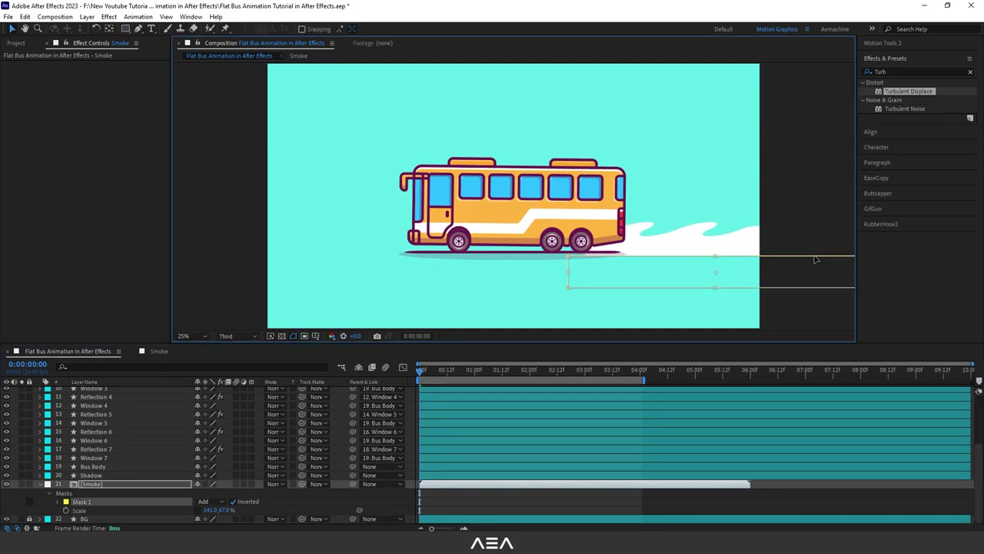
left_click_drag(733, 257, 733, 254)
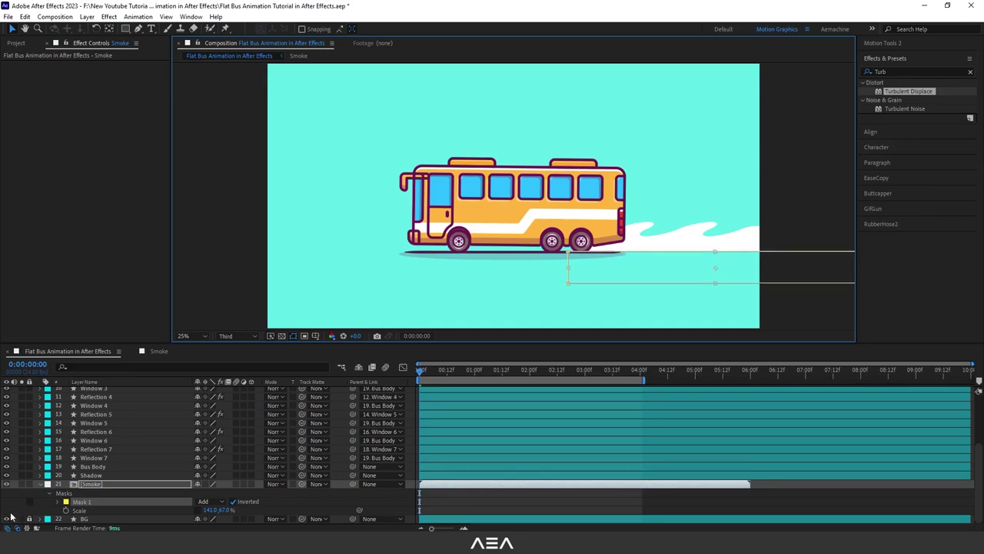
Step: Feather the Smoke layer's mask by 103 pixels to soften the smoke's lower edge, then collapse the layer's properties
left_click(661, 259)
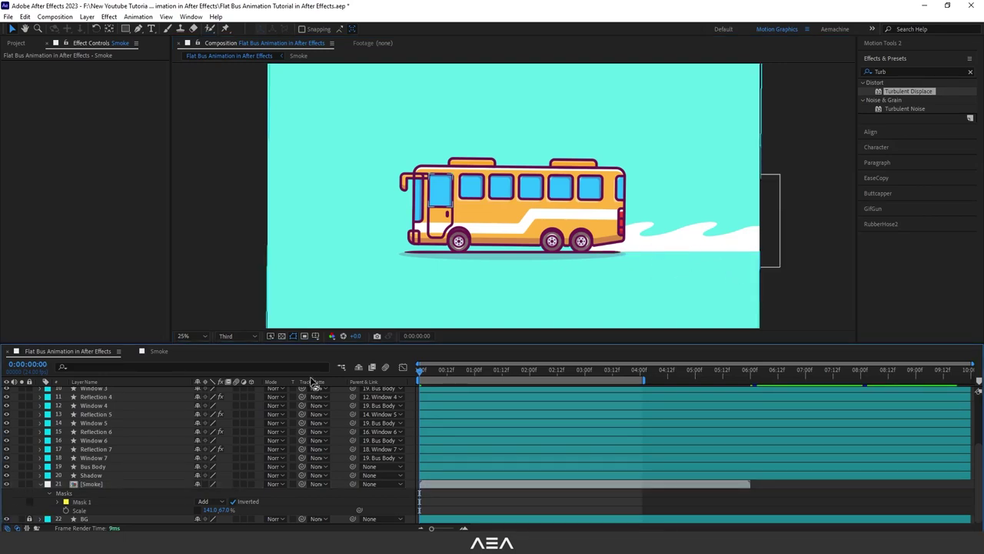
left_click(183, 504)
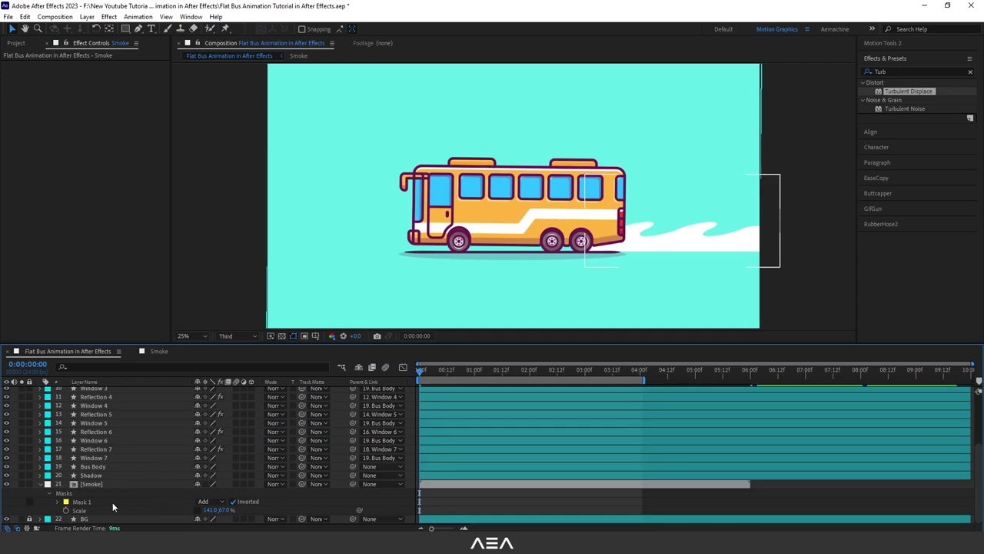
left_click(96, 485)
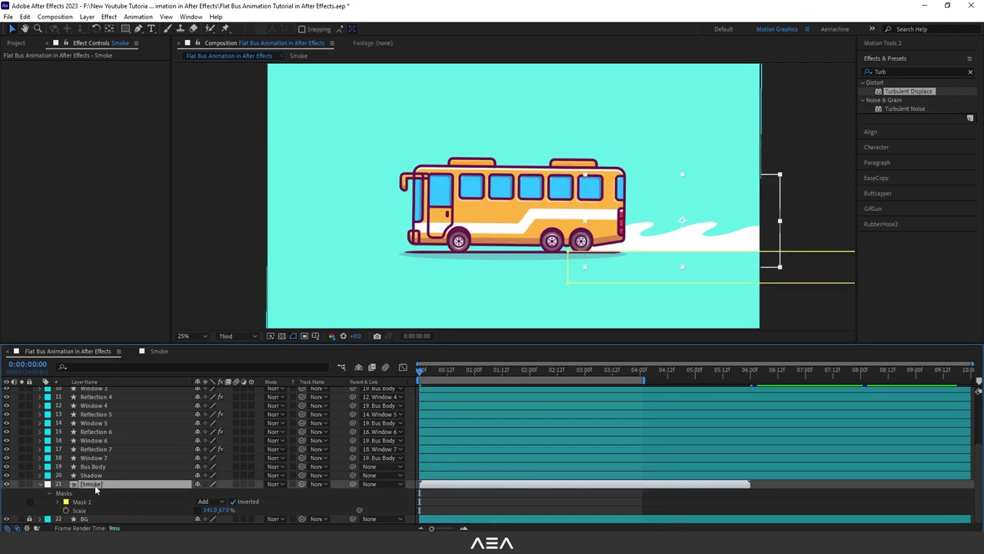
key("f")
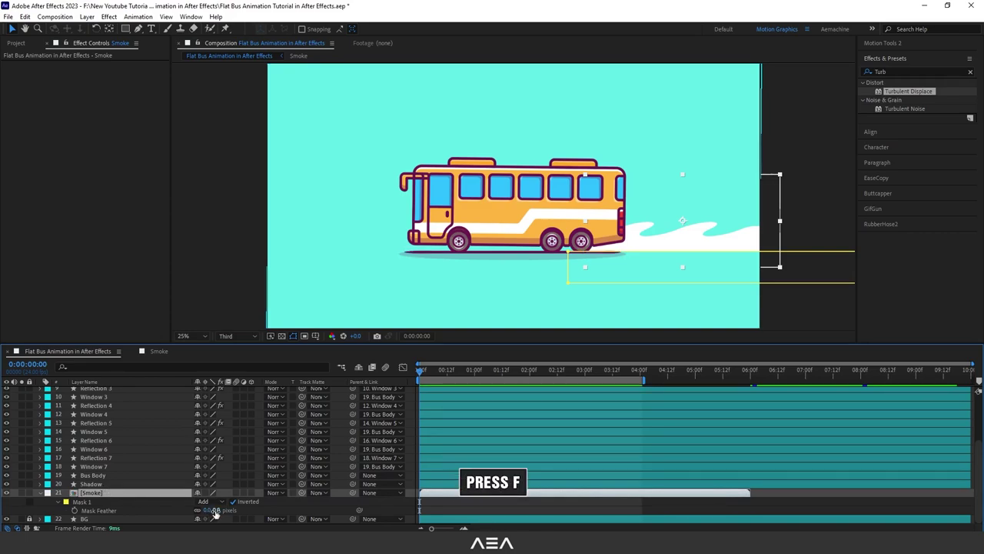
left_click_drag(216, 513, 269, 510)
left_click(301, 505)
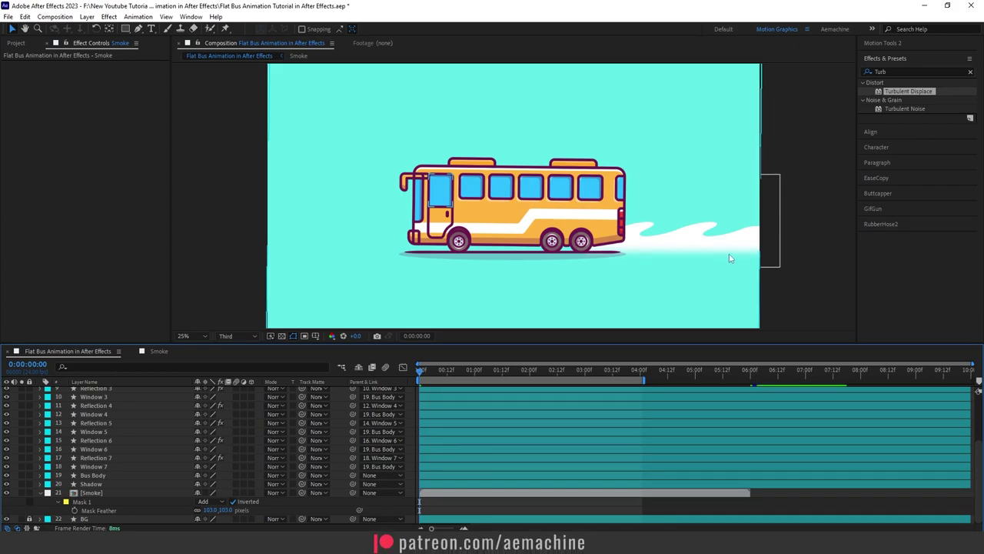
left_click_drag(424, 376, 404, 373)
left_click(40, 492)
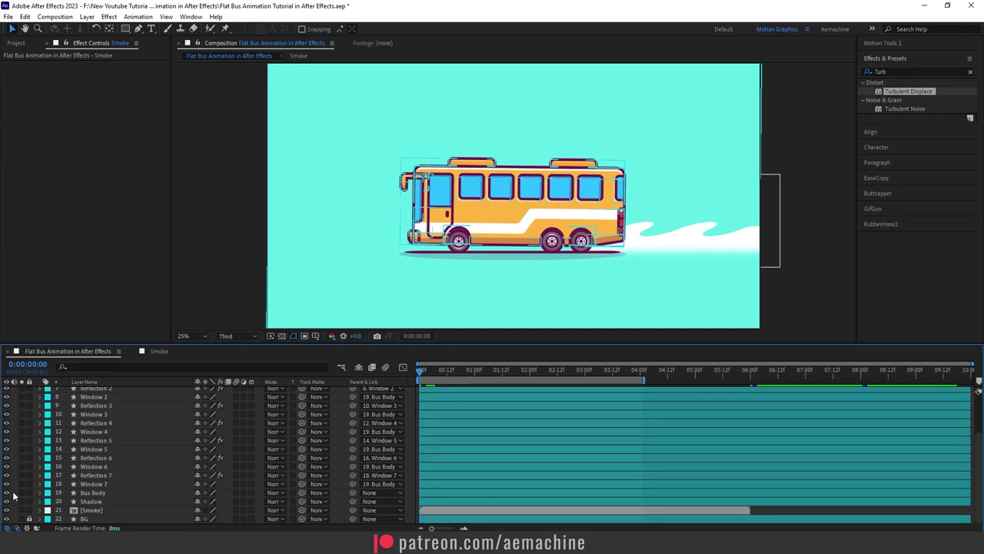
Step: Add a new adjustment layer above all layers and rename it FX
right_click(13, 496)
mouse_move(27, 367)
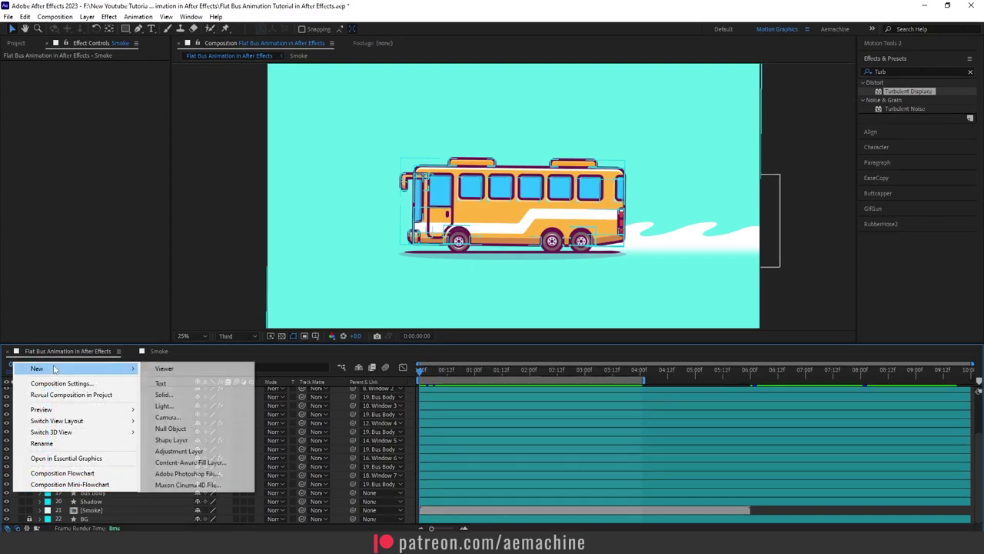
left_click(160, 451)
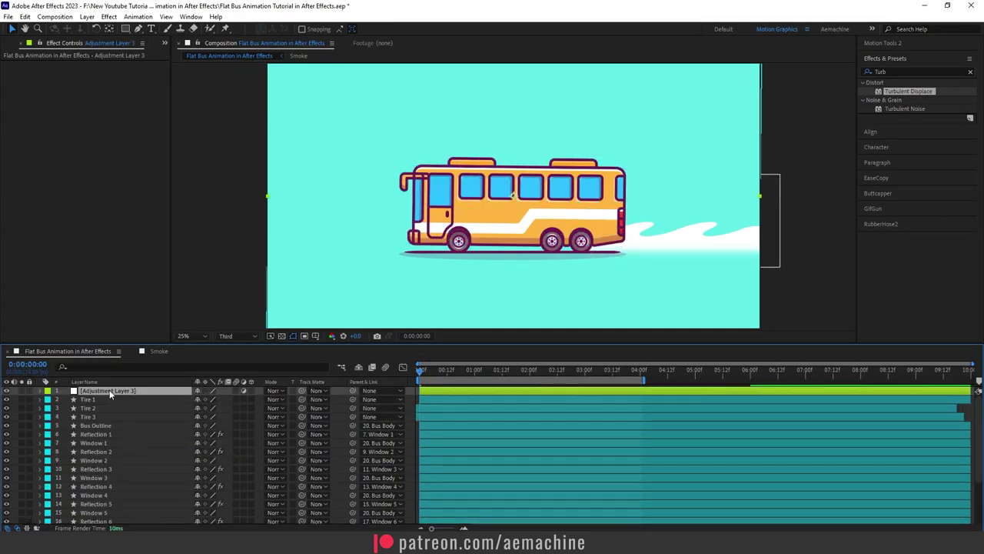
key("Return")
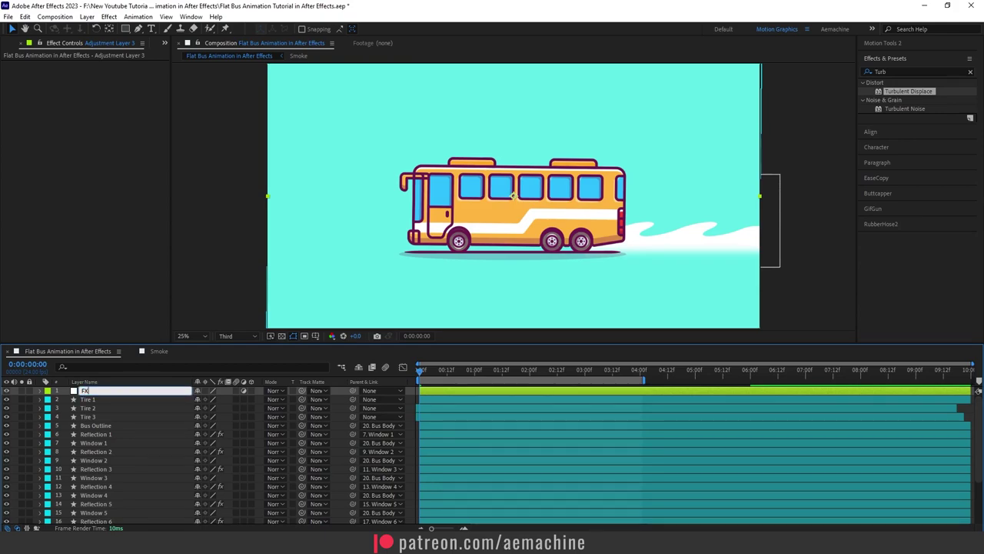
type("FX")
key("Return")
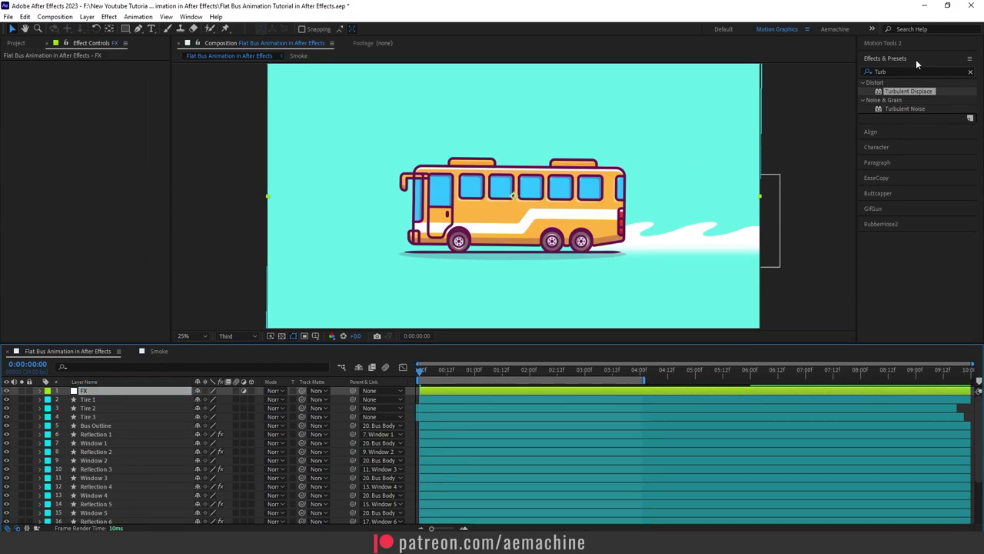
Step: Apply Posterize Time to the FX layer with a frame rate of 12 and preview the animation
left_click(880, 71)
type("poster")
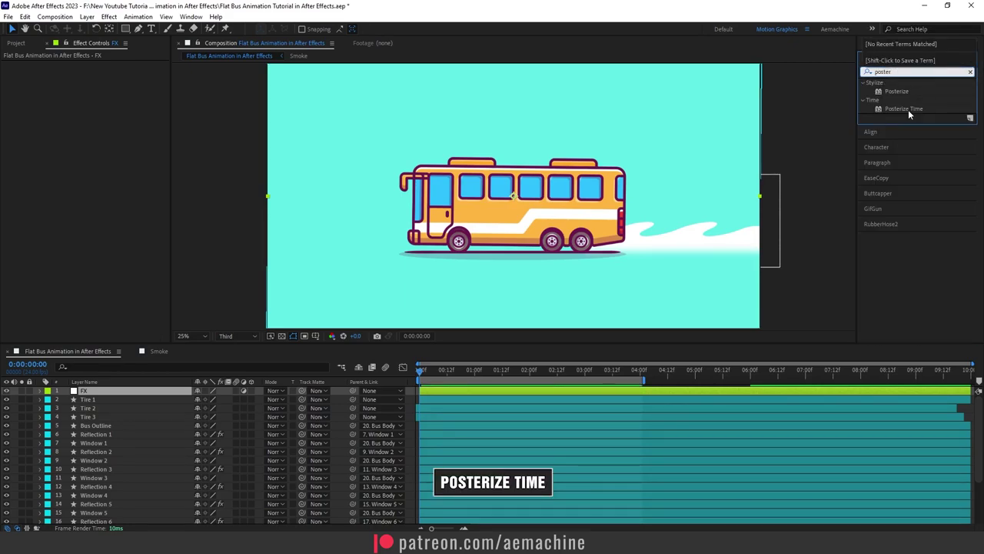
double_click(908, 109)
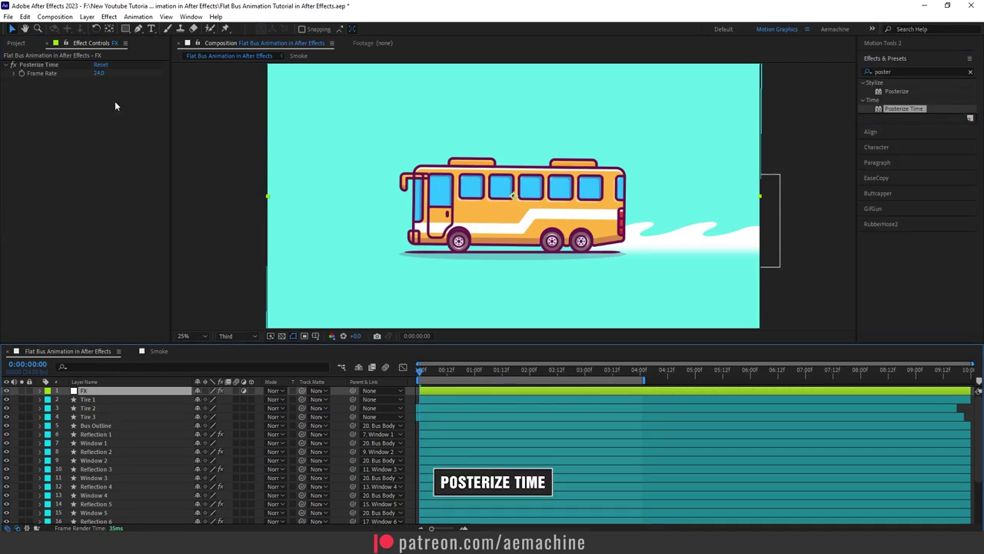
left_click(98, 73)
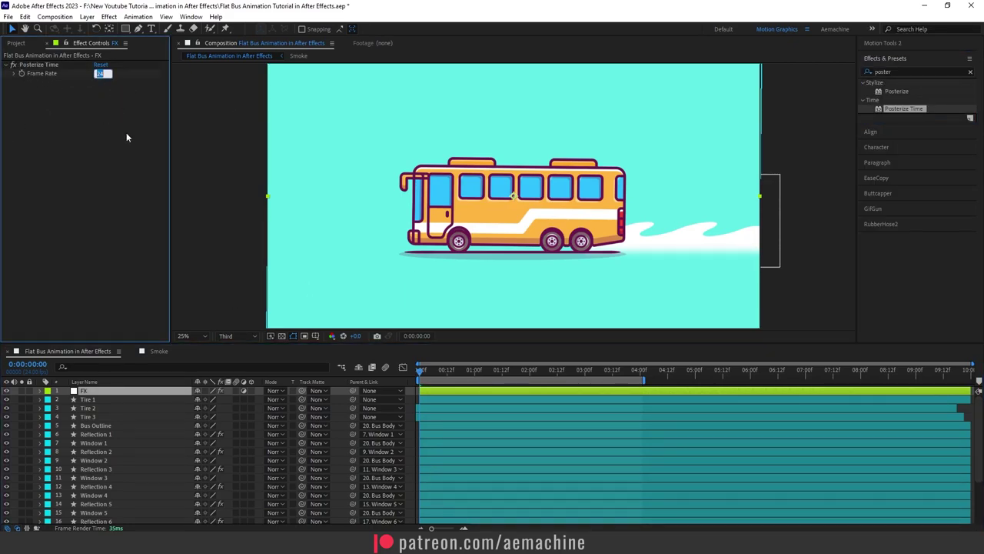
type("121")
left_click(204, 152)
key("space")
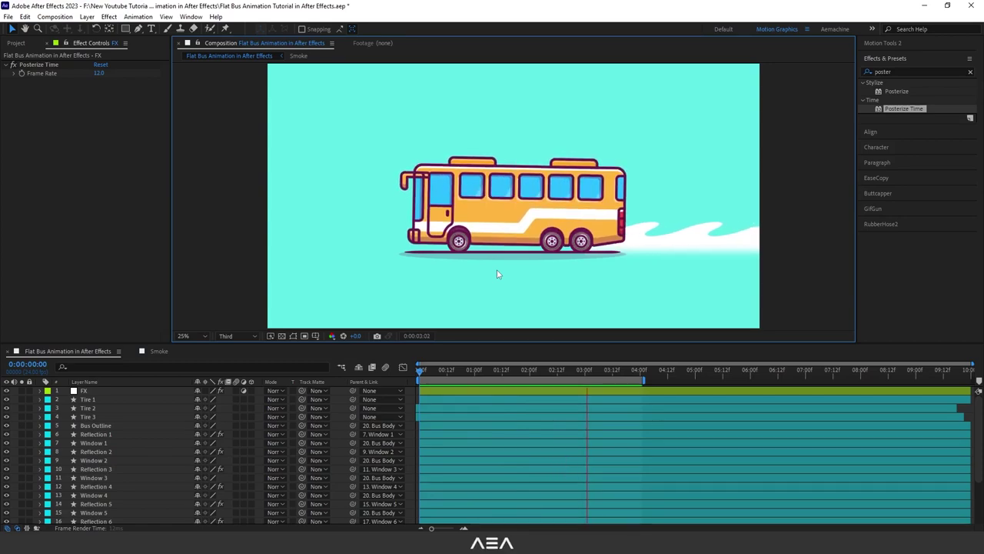
key("space")
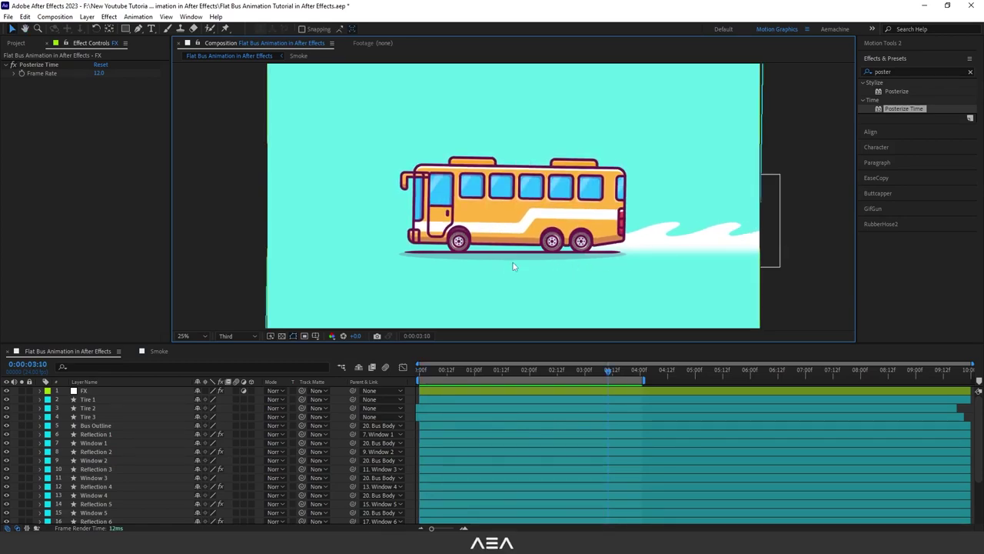
Step: Add another adjustment layer on top of the stack and rename it Displace
right_click(14, 451)
mouse_move(44, 323)
left_click(220, 398)
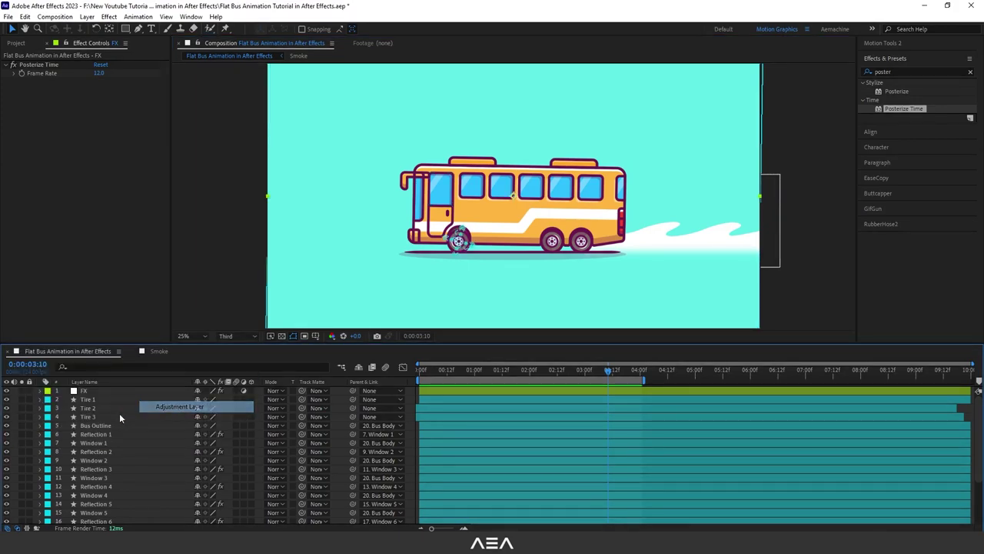
key("Return")
type("Dis")
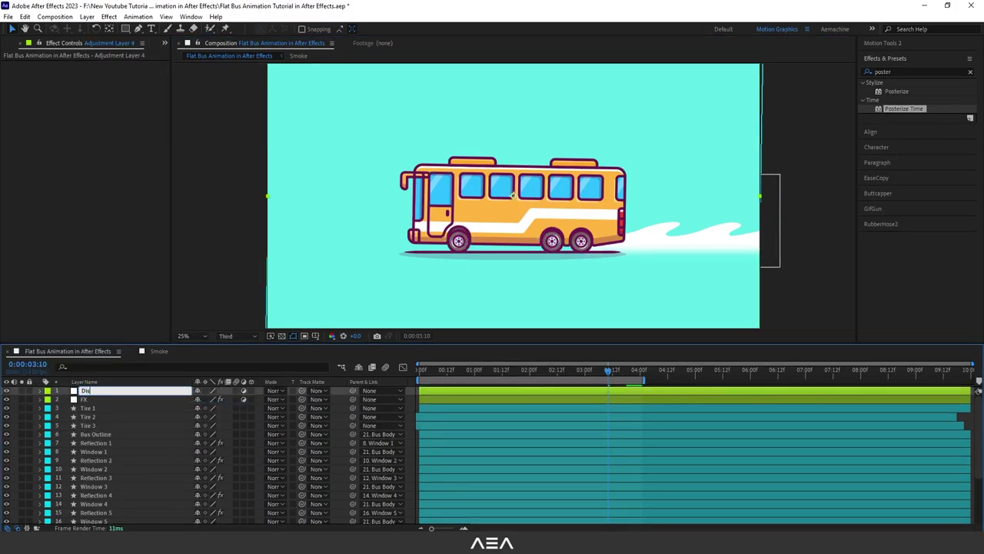
type("place")
key("Return")
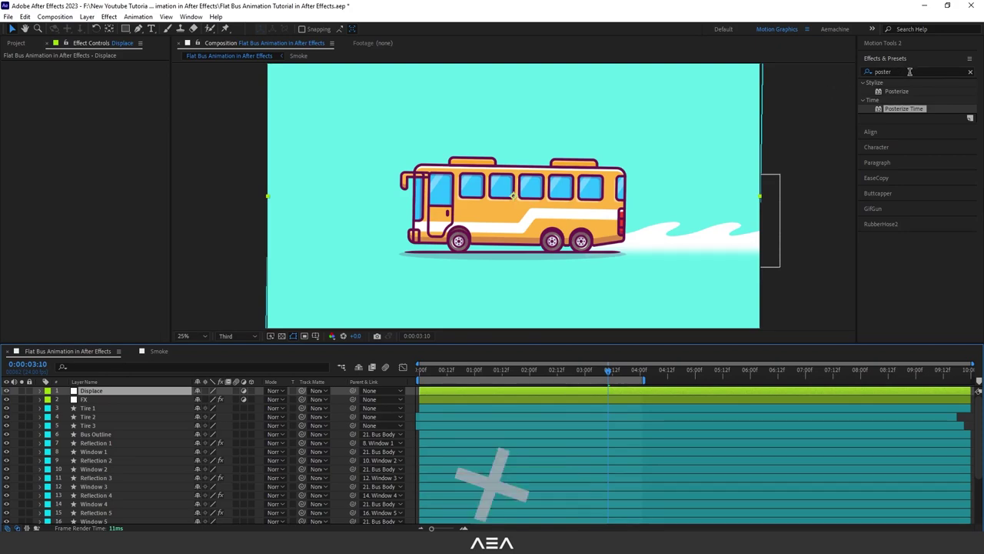
Step: Apply Turbulent Displace to the Displace layer with Amount 6 and Size 20
left_click(905, 71)
type("tur")
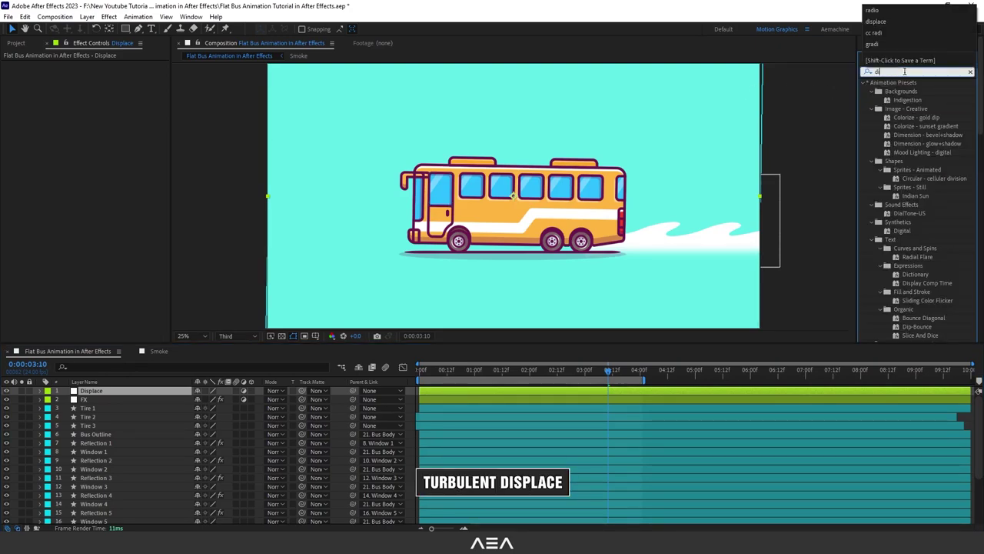
double_click(908, 169)
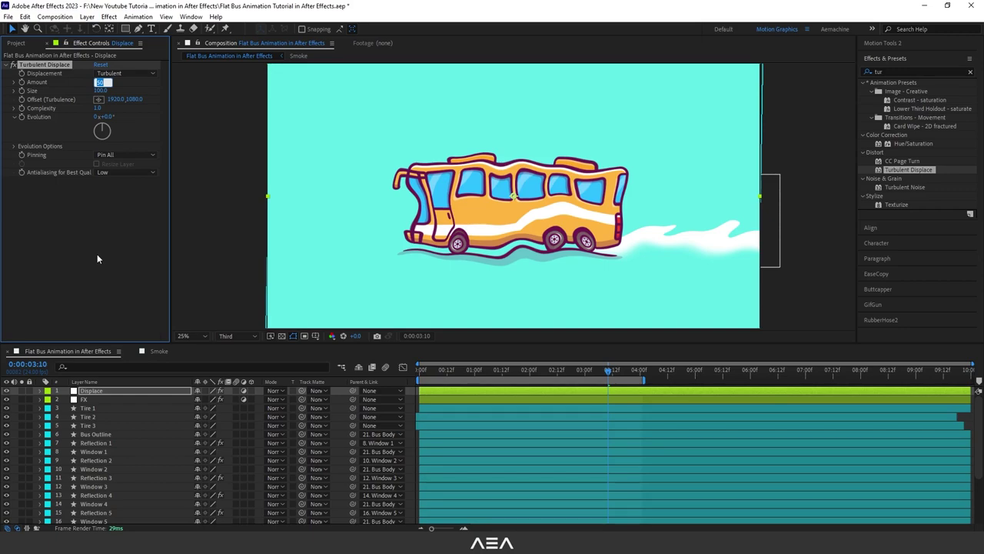
type("6")
key("Return")
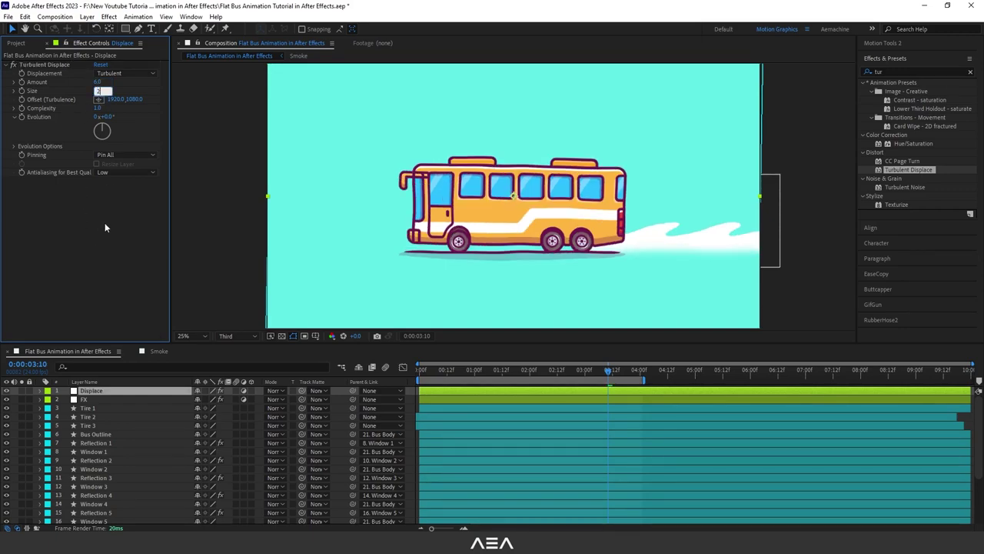
key("period")
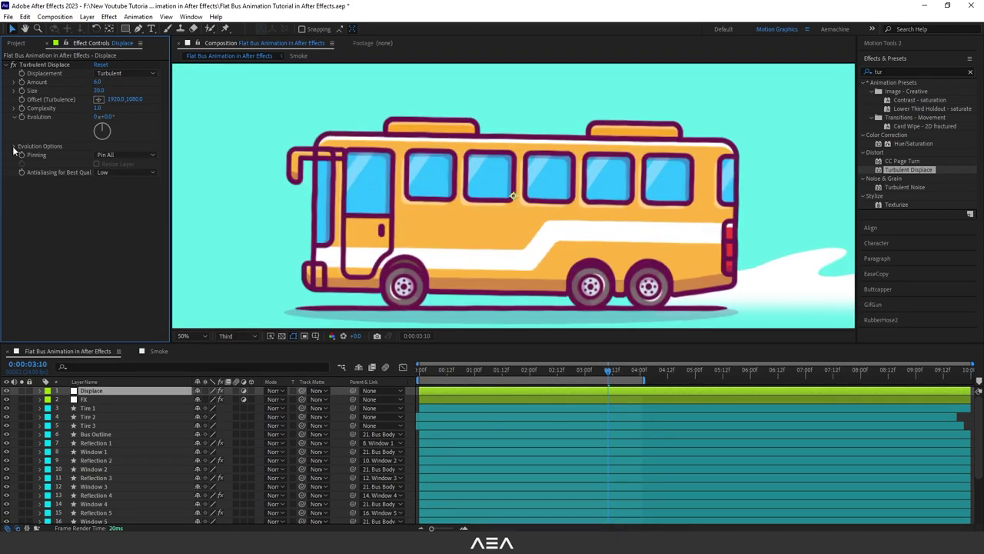
Step: Try other Random Seed and Amount values in Turbulent Displace, then restore Amount 6 and Random Seed 0
left_click(14, 147)
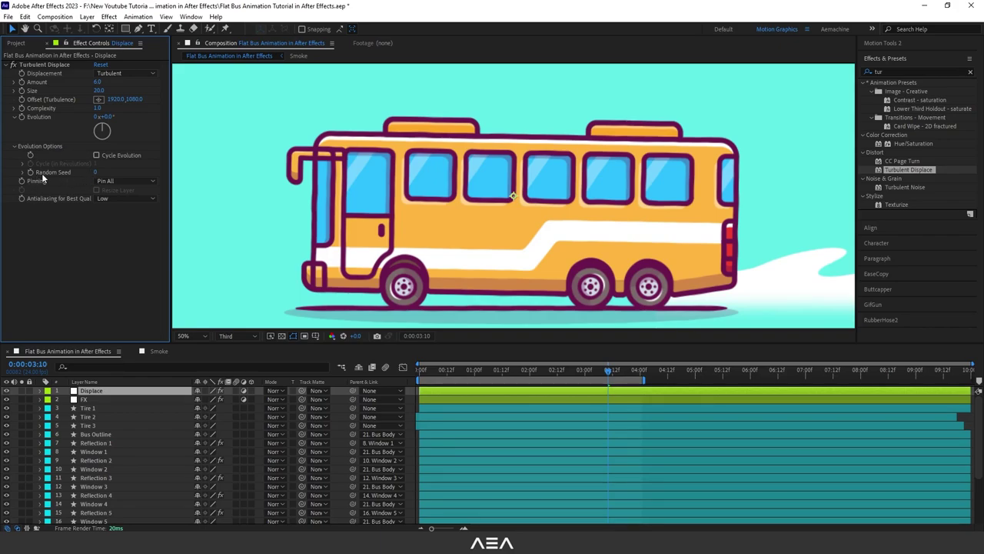
left_click_drag(105, 173, 260, 174)
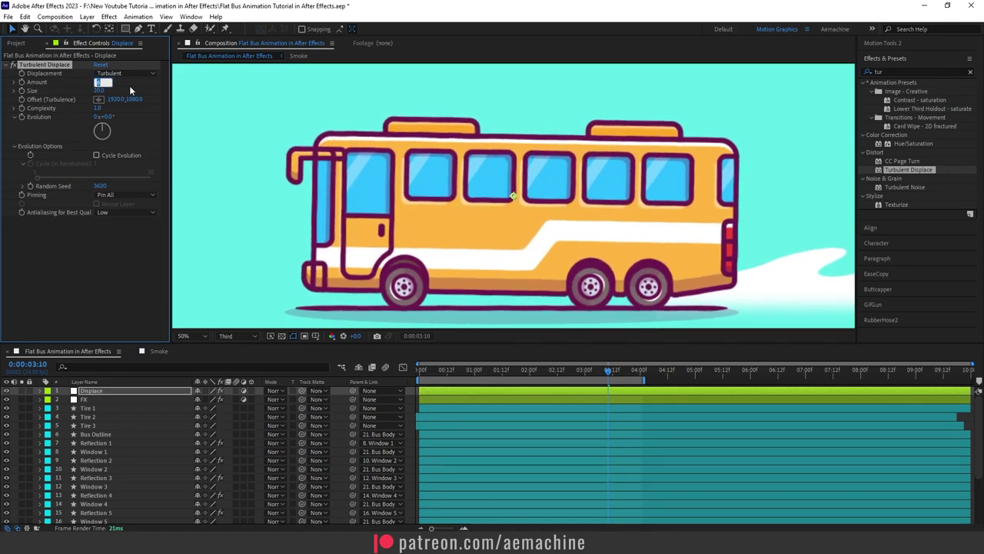
type("5")
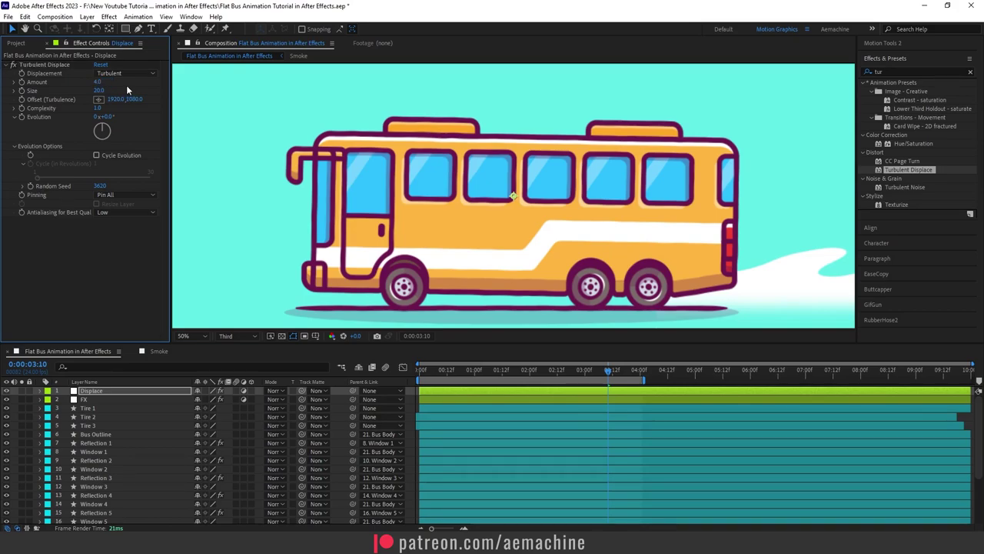
key("Return")
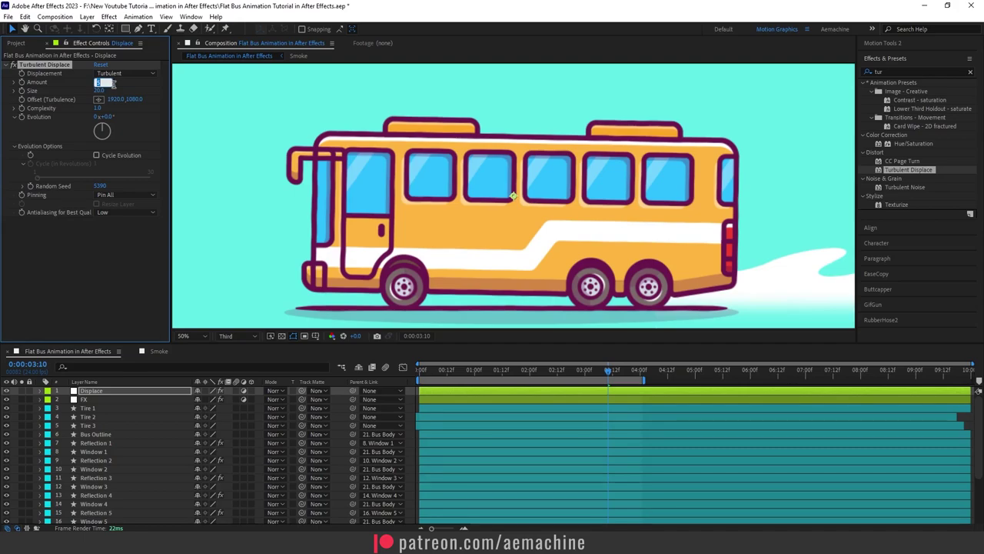
key("Return")
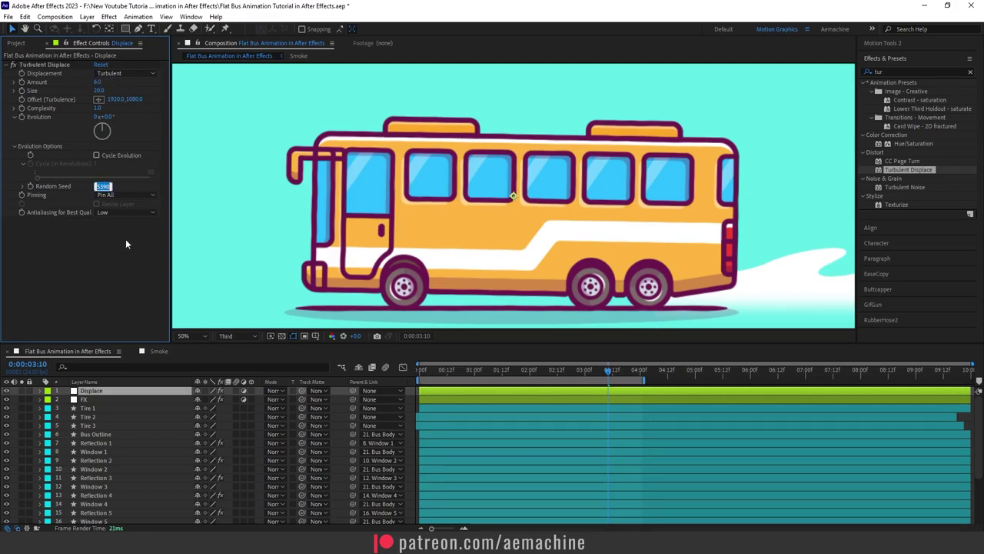
type("0")
key("Return")
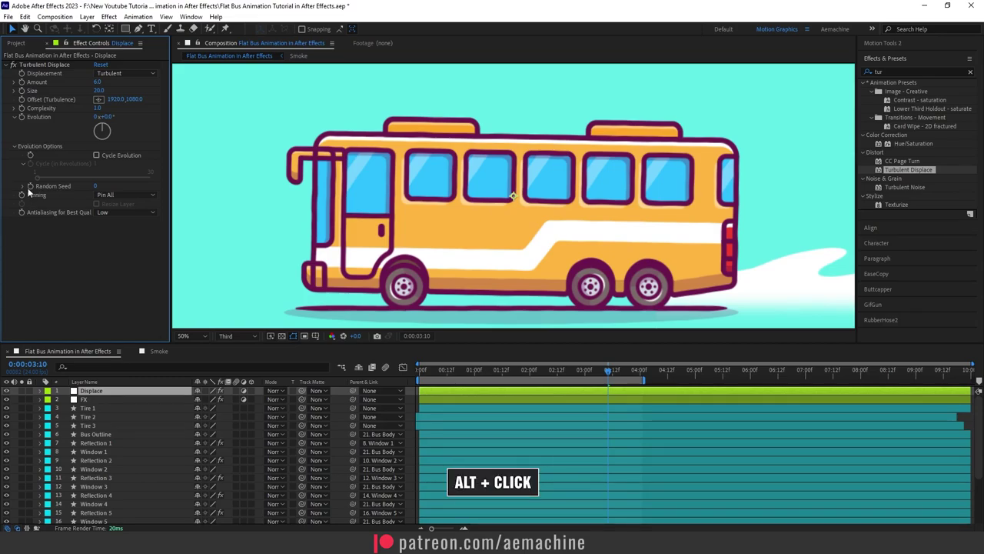
Step: Drive the Turbulent Displace Random Seed with the expression time*50 and preview the wobbling outlines
left_click(29, 186, "alt")
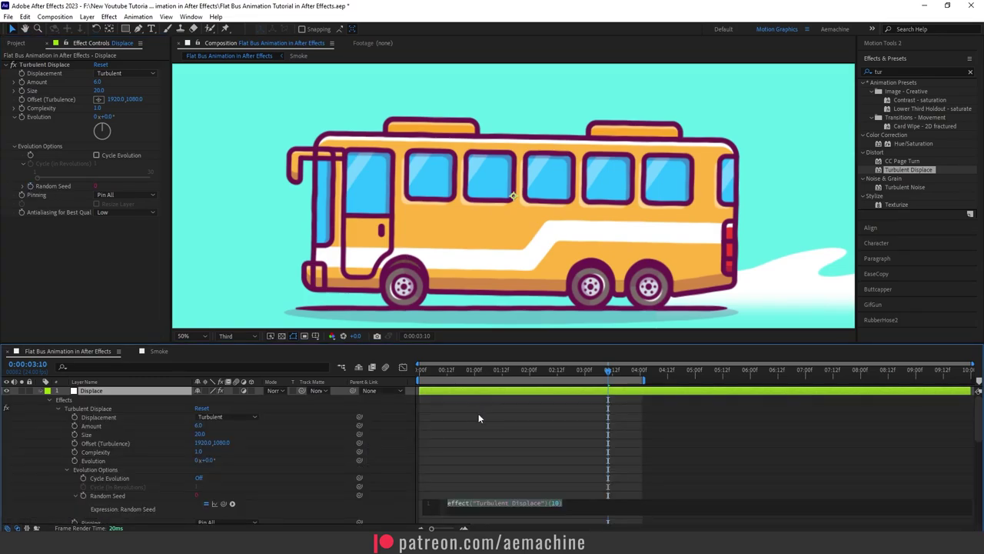
type("time*50")
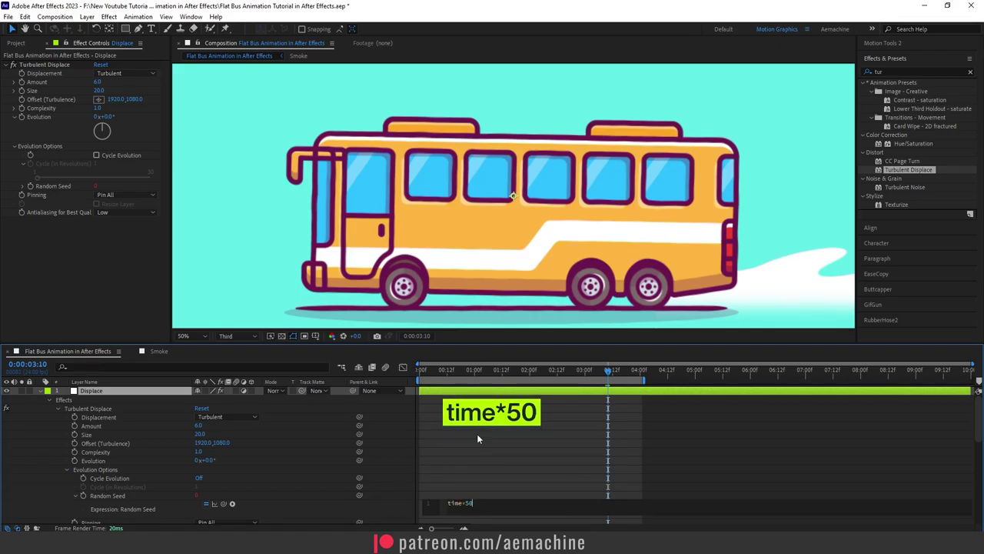
left_click(476, 434)
key("space")
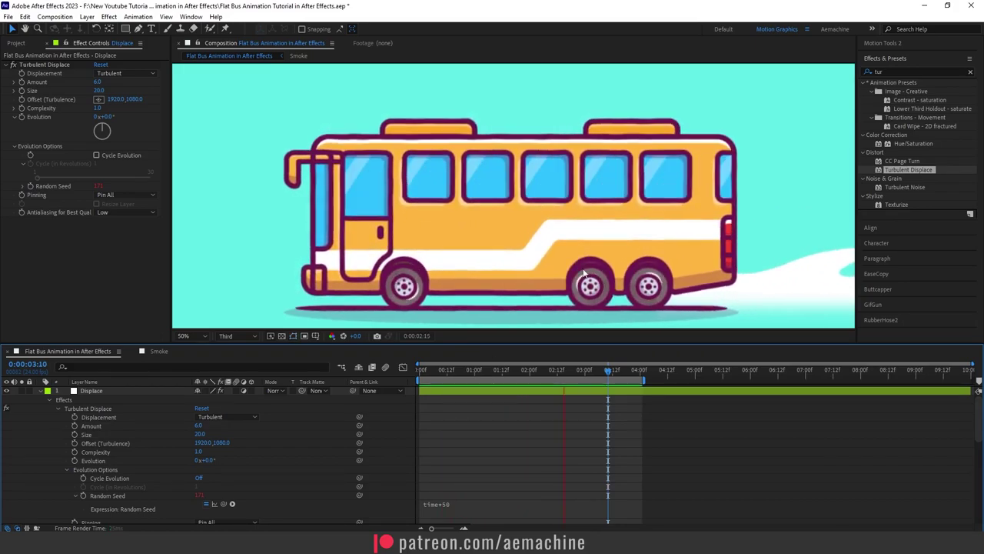
key("space")
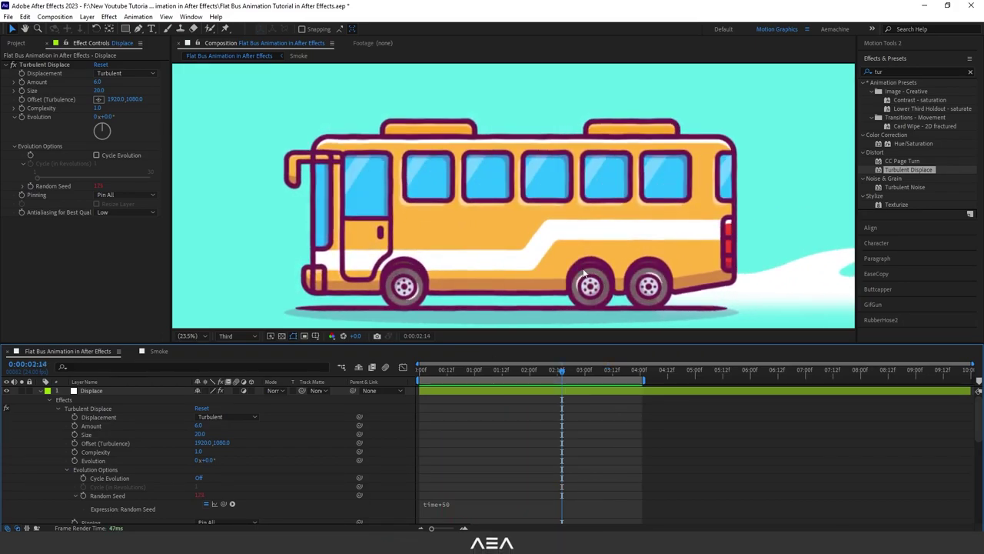
Step: Collapse the Displace layer's properties and preview the full bus composition from the first frame
left_click(40, 391)
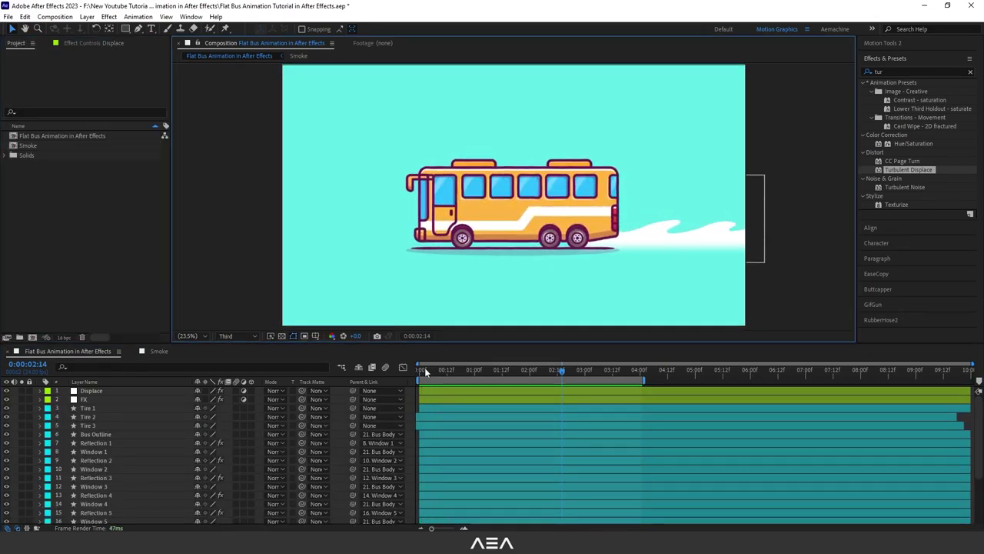
left_click(425, 372)
key("space")
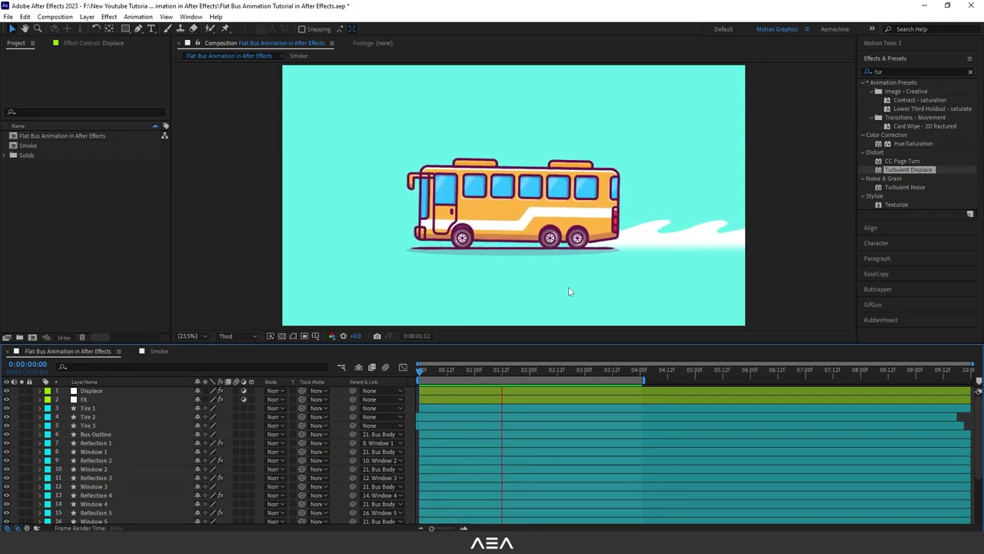